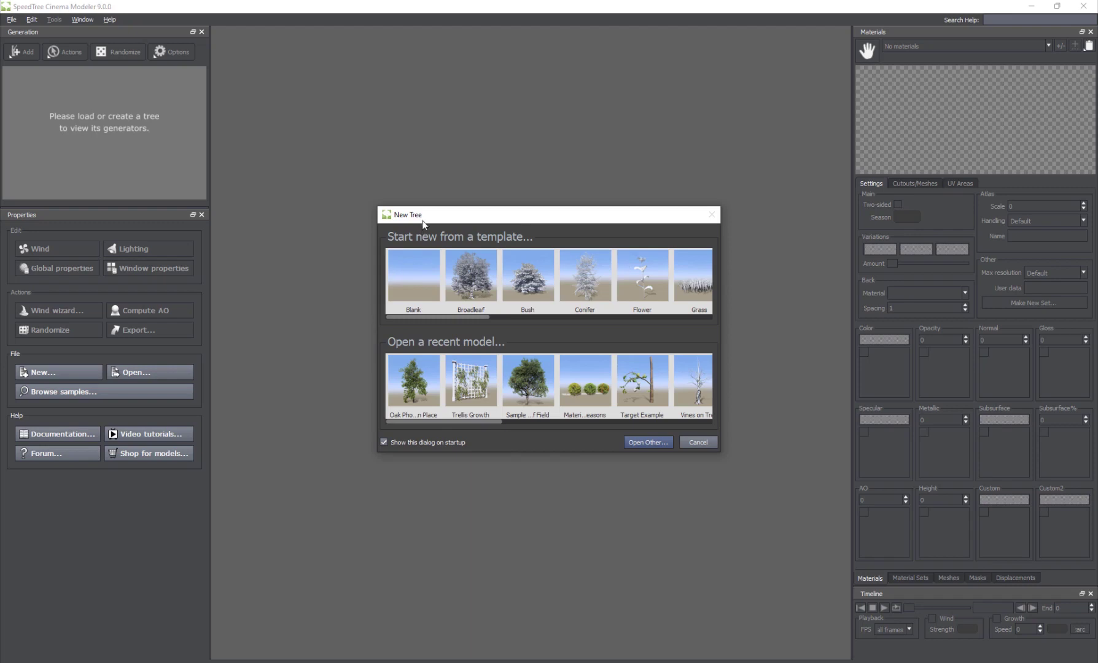
Open the recent oak photogrammetry model Oak_Photogrammetry_Convert_In_Place.spm from the New Tree dialog.
{"action": "left_click_drag", "start_coordinate": [424, 216], "coordinate": [371, 186]}
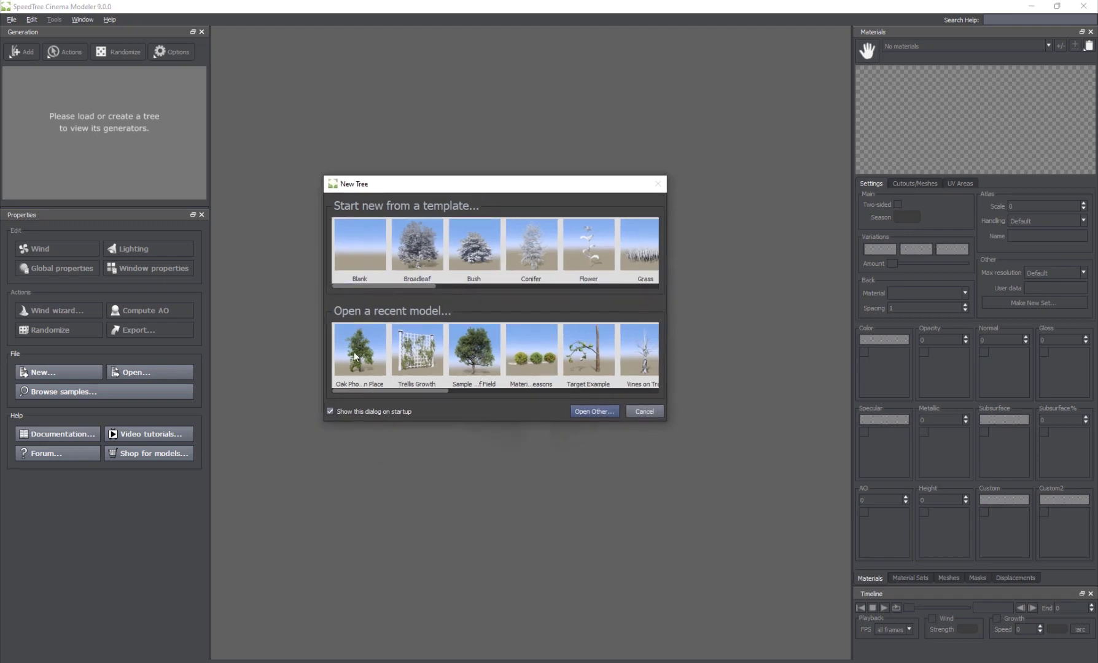
{"action": "left_click_drag", "start_coordinate": [399, 390], "coordinate": [374, 304]}
{"action": "left_click_drag", "start_coordinate": [429, 392], "coordinate": [398, 387]}
{"action": "left_click", "coordinate": [360, 359]}
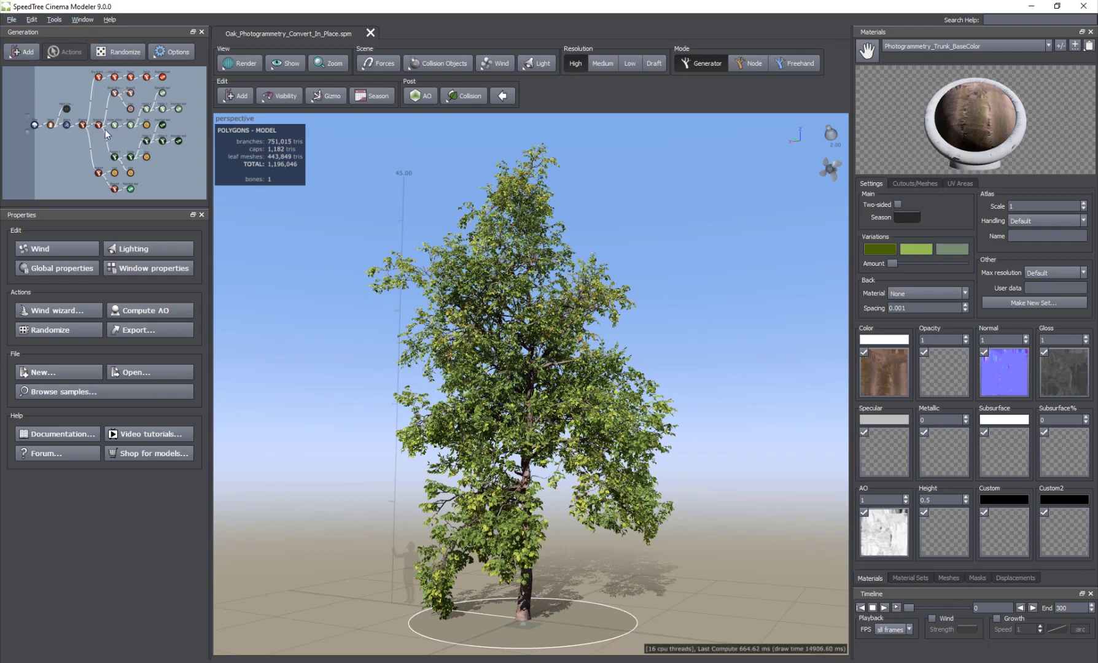
Examine the oak's generator graph, both as a whole and close up around the mesh, stitch and branch nodes.
{"action": "scroll", "coordinate": [114, 137], "scroll_direction": "up", "scroll_amount": 4}
{"action": "scroll", "coordinate": [115, 138], "scroll_direction": "down", "scroll_amount": 4}
{"action": "scroll", "coordinate": [115, 137], "scroll_direction": "up", "scroll_amount": 10}
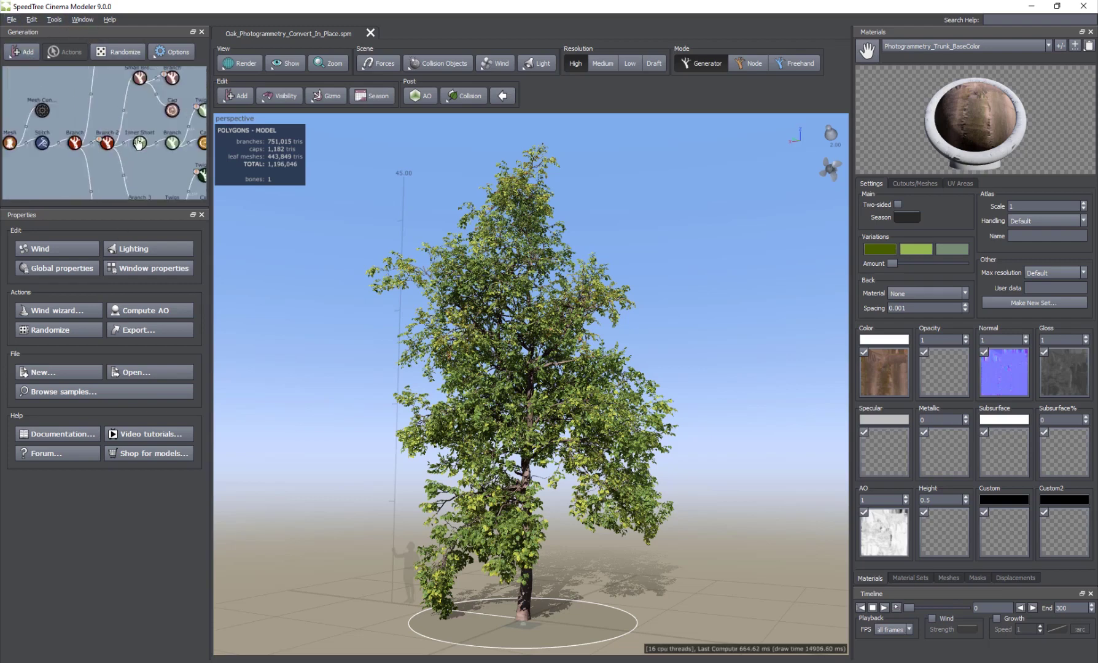
{"action": "scroll", "coordinate": [117, 129], "scroll_direction": "down", "scroll_amount": 1}
{"action": "scroll", "coordinate": [119, 124], "scroll_direction": "down", "scroll_amount": 5}
{"action": "scroll", "coordinate": [126, 130], "scroll_direction": "up", "scroll_amount": 3}
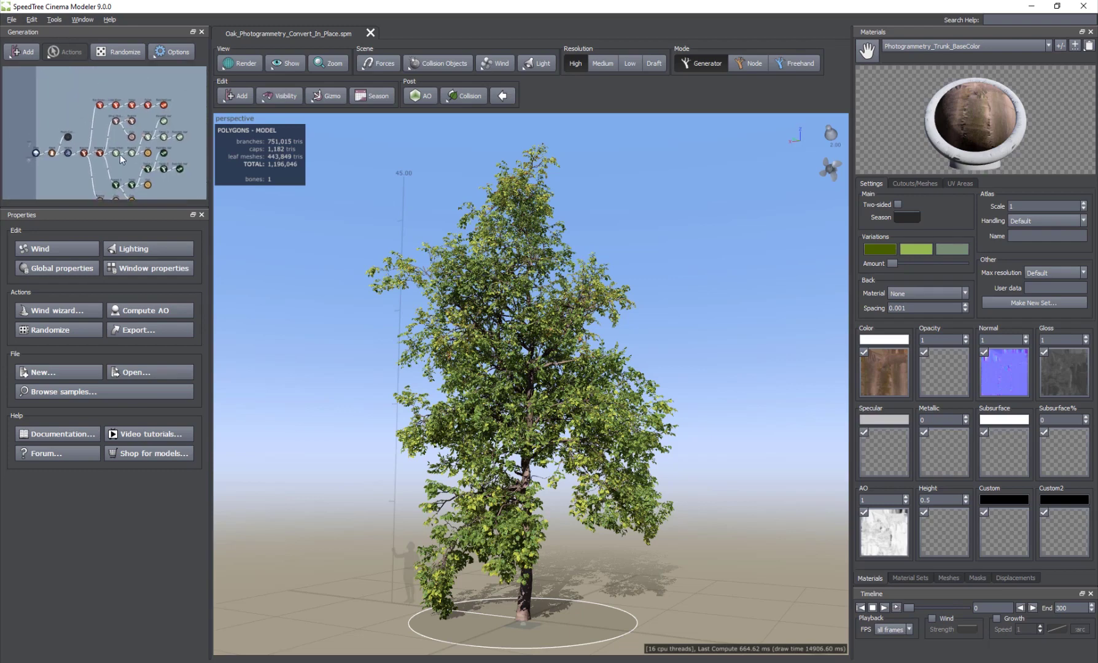
{"action": "scroll", "coordinate": [127, 132], "scroll_direction": "down", "scroll_amount": 5}
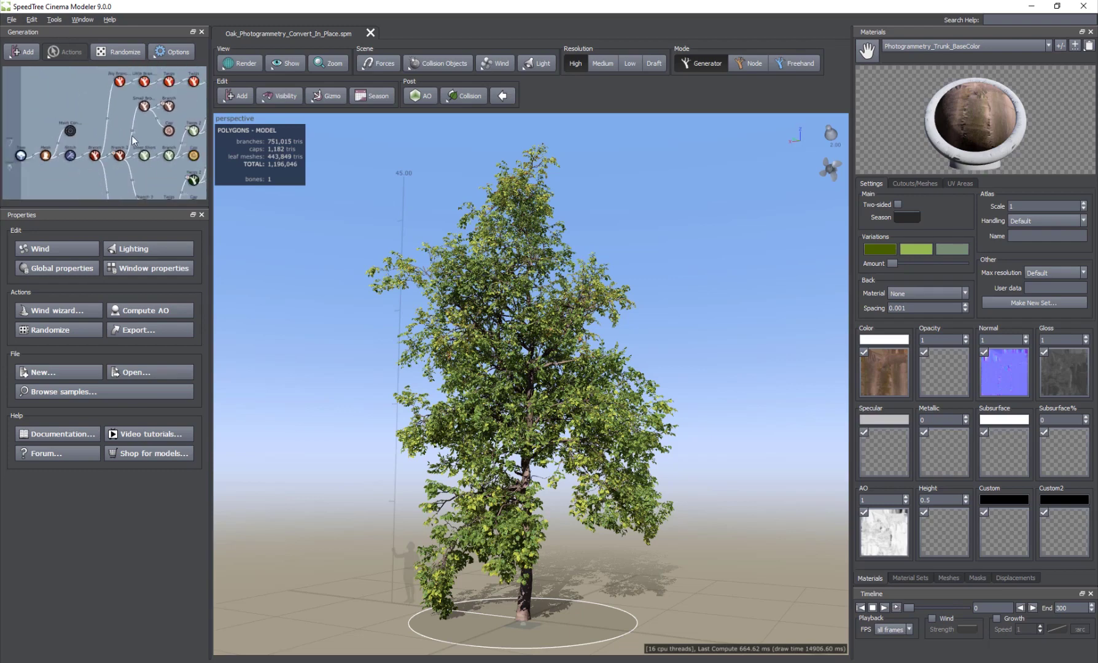
{"action": "scroll", "coordinate": [71, 158], "scroll_direction": "up", "scroll_amount": 3}
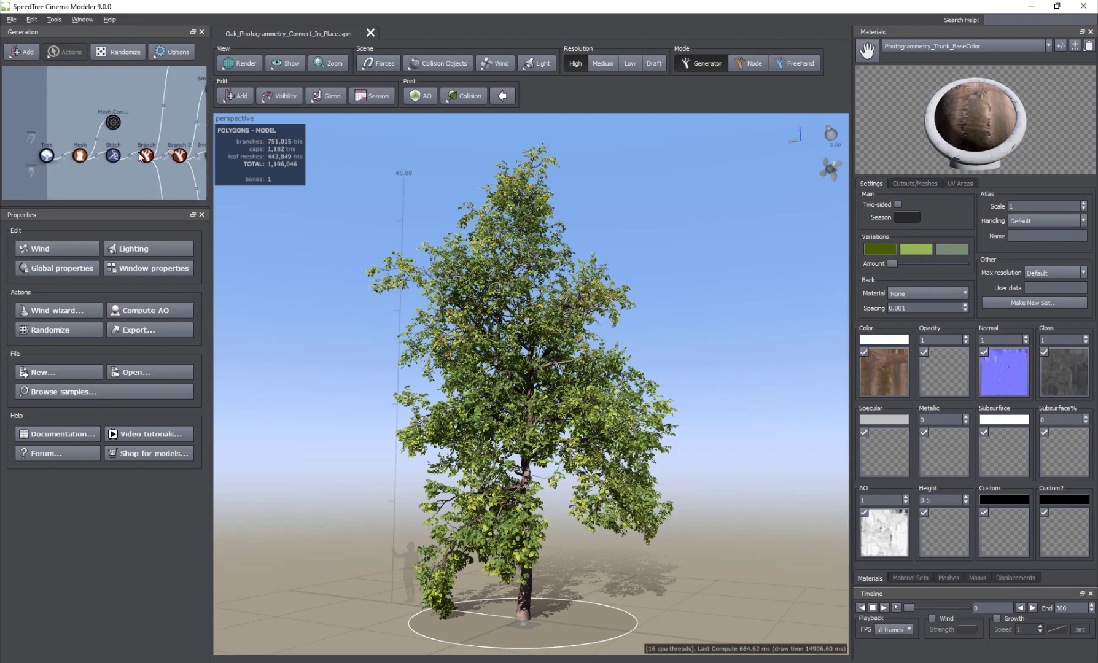
Inspect which tree parts belong to the Small Broken Twigs, Branch 2 and Twigs generators, then clear the selection.
{"action": "left_click", "coordinate": [151, 114]}
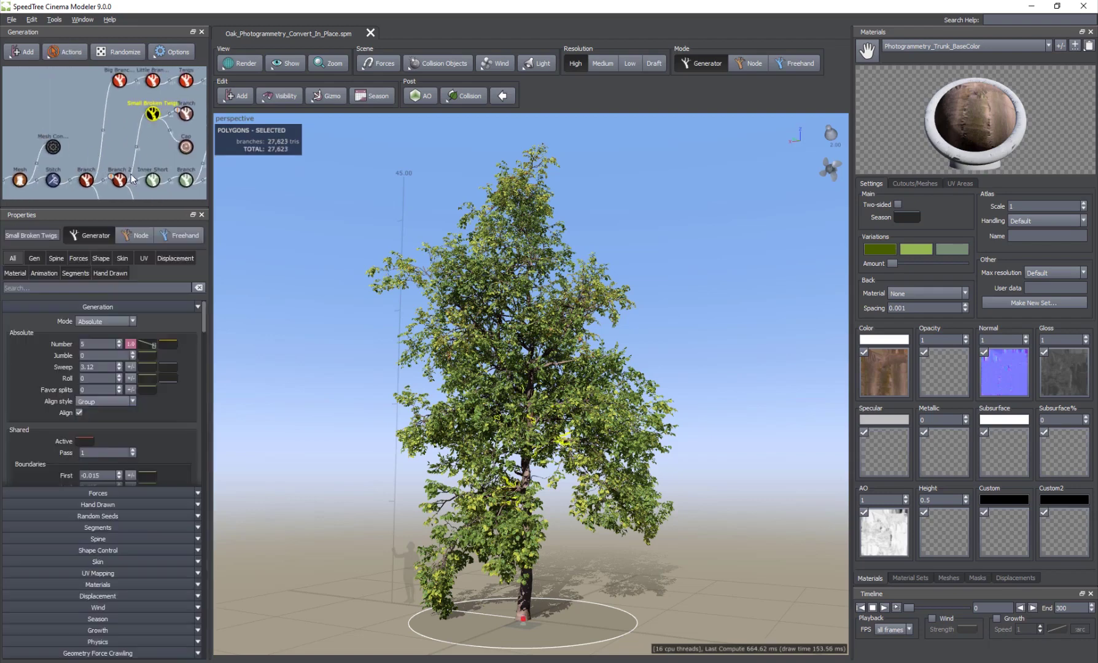
{"action": "left_click", "coordinate": [122, 183]}
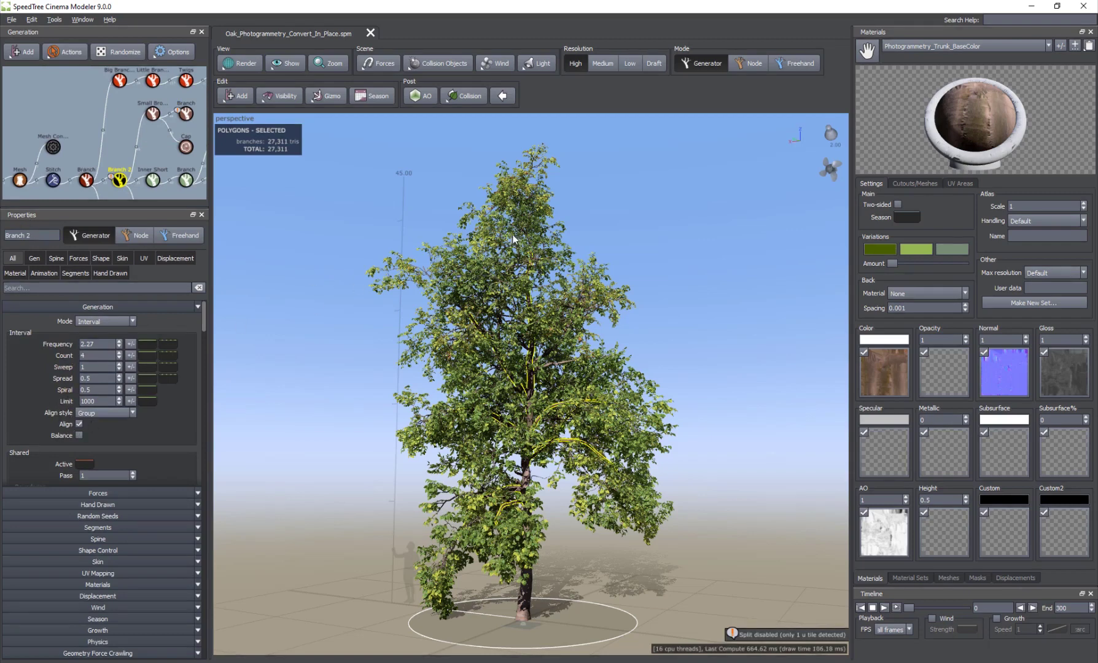
{"action": "left_click", "coordinate": [521, 197]}
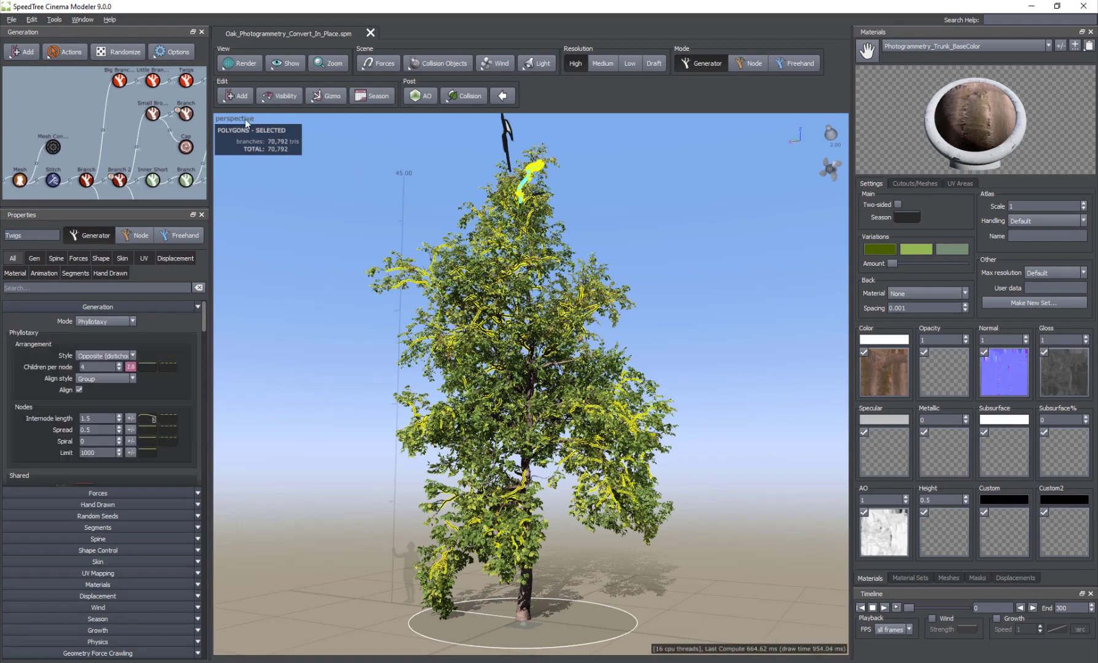
{"action": "left_click", "coordinate": [321, 382]}
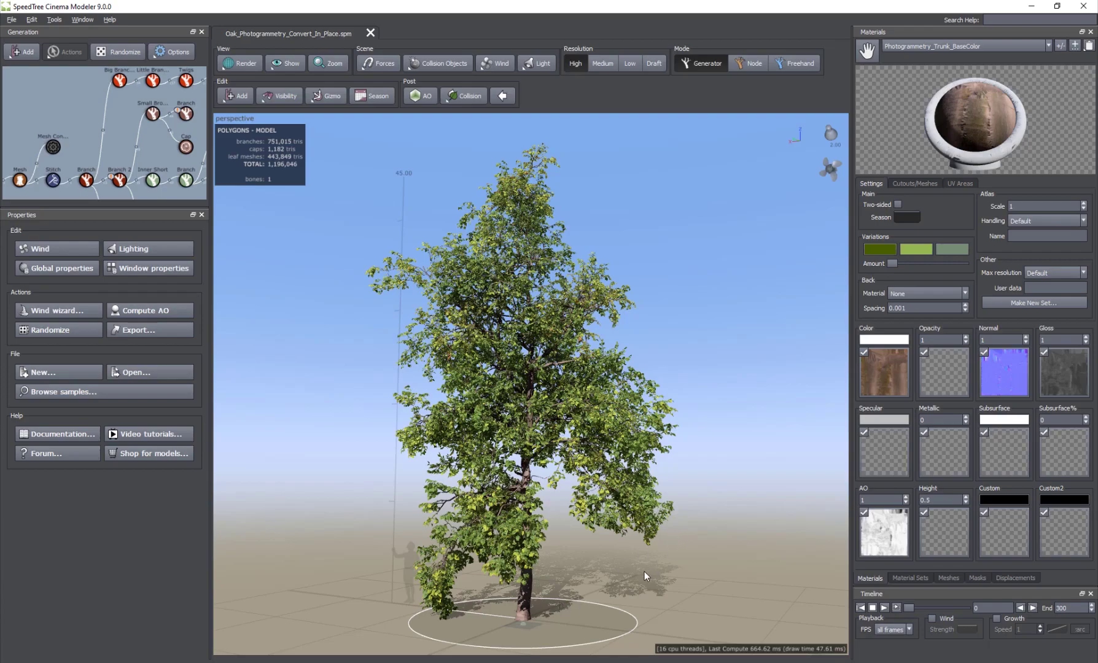
Examine the whole oak from another side and its foliage at close range.
{"action": "left_click_drag", "start_coordinate": [645, 571], "coordinate": [557, 474]}
{"action": "scroll", "coordinate": [479, 355], "scroll_direction": "up", "scroll_amount": 3}
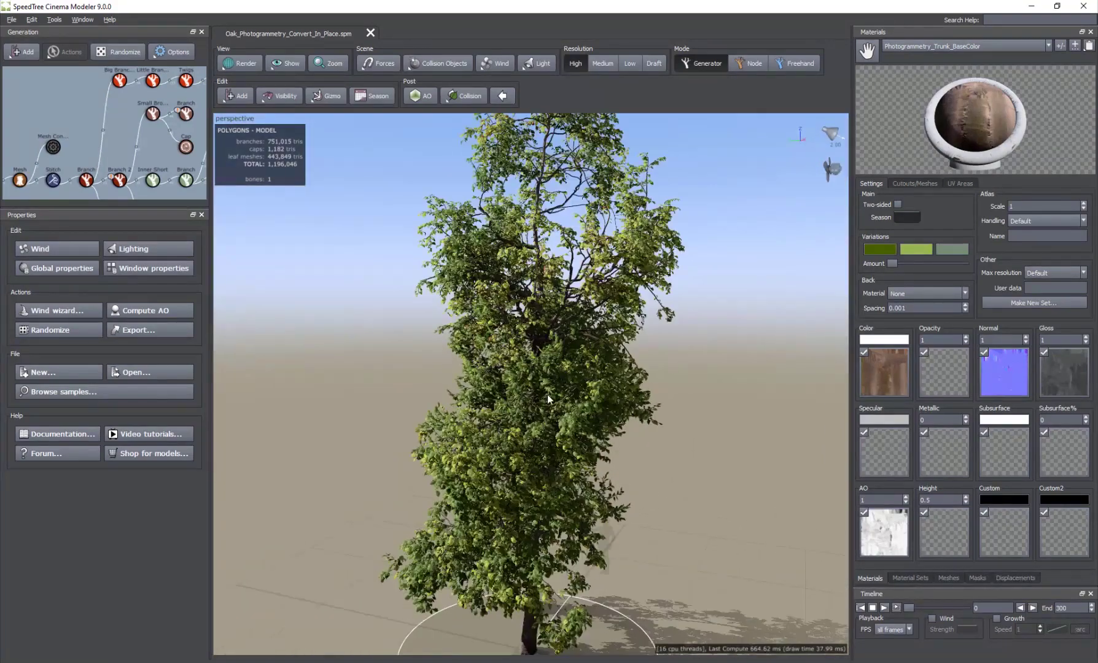
{"action": "scroll", "coordinate": [547, 395], "scroll_direction": "down", "scroll_amount": 5}
{"action": "scroll", "coordinate": [547, 395], "scroll_direction": "up", "scroll_amount": 5}
{"action": "scroll", "coordinate": [547, 395], "scroll_direction": "down", "scroll_amount": 5}
{"action": "scroll", "coordinate": [524, 387], "scroll_direction": "up", "scroll_amount": 5}
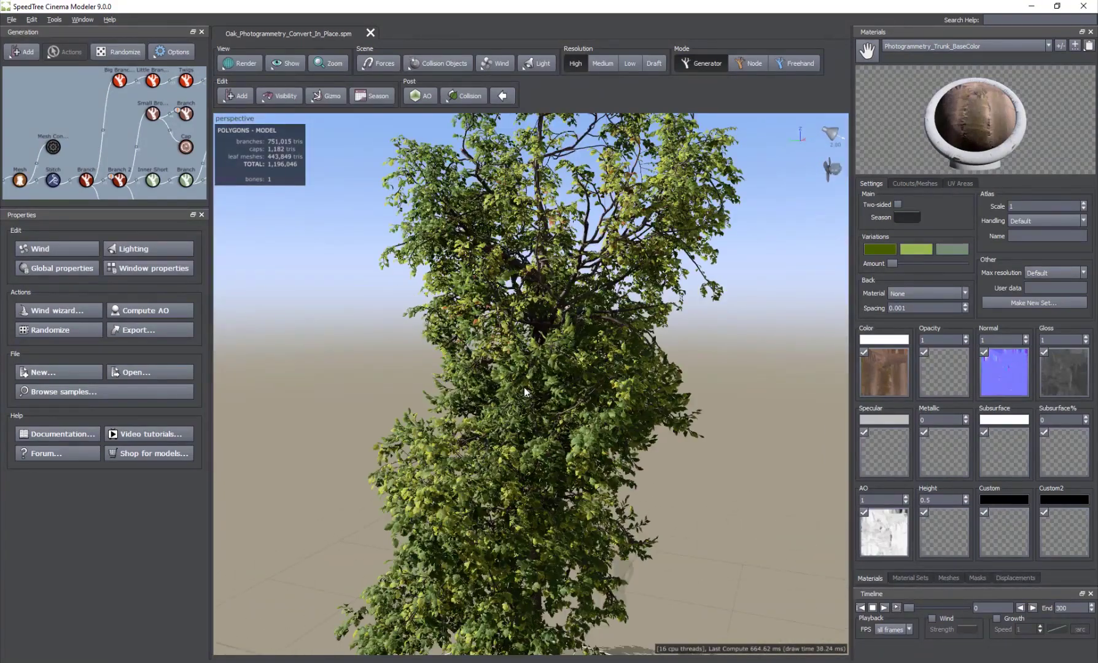
{"action": "scroll", "coordinate": [524, 387], "scroll_direction": "down", "scroll_amount": 5}
{"action": "scroll", "coordinate": [542, 398], "scroll_direction": "up", "scroll_amount": 2}
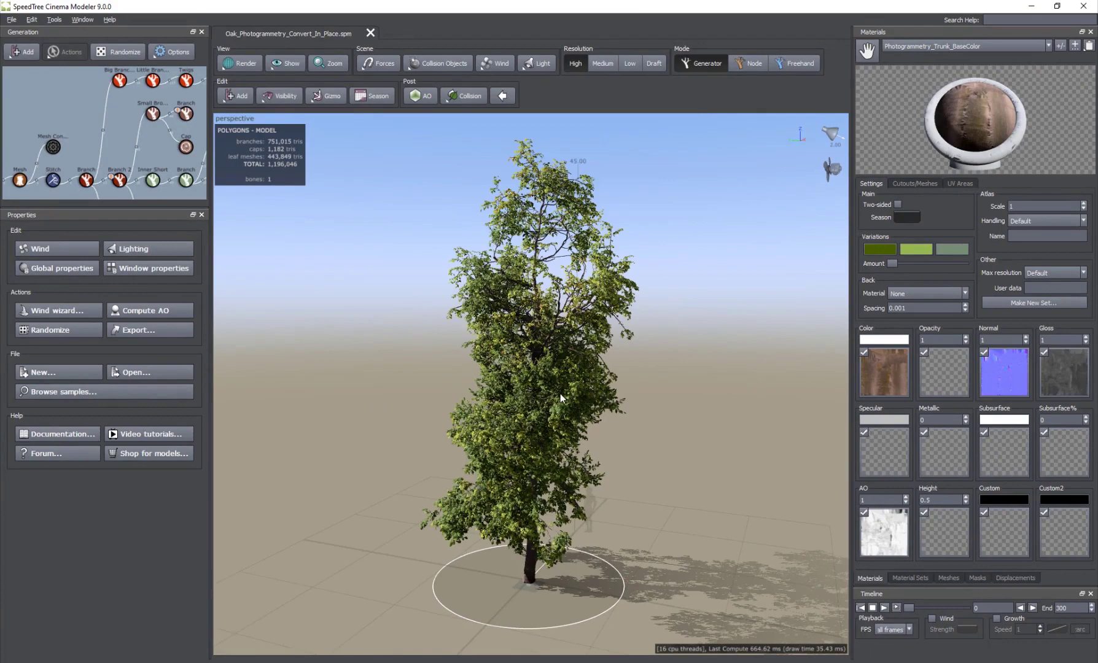
Inspect the trunk and inner branches up close, then the full tree from a raised viewpoint.
{"action": "left_click_drag", "start_coordinate": [550, 396], "coordinate": [520, 410]}
{"action": "middle_click_drag", "start_coordinate": [520, 409], "coordinate": [657, 415]}
{"action": "left_click_drag", "start_coordinate": [520, 411], "coordinate": [541, 441]}
{"action": "scroll", "coordinate": [504, 400], "scroll_direction": "up", "scroll_amount": 5}
{"action": "scroll", "coordinate": [579, 408], "scroll_direction": "down", "scroll_amount": 5}
{"action": "scroll", "coordinate": [550, 396], "scroll_direction": "down", "scroll_amount": 3}
{"action": "scroll", "coordinate": [550, 395], "scroll_direction": "up", "scroll_amount": 10}
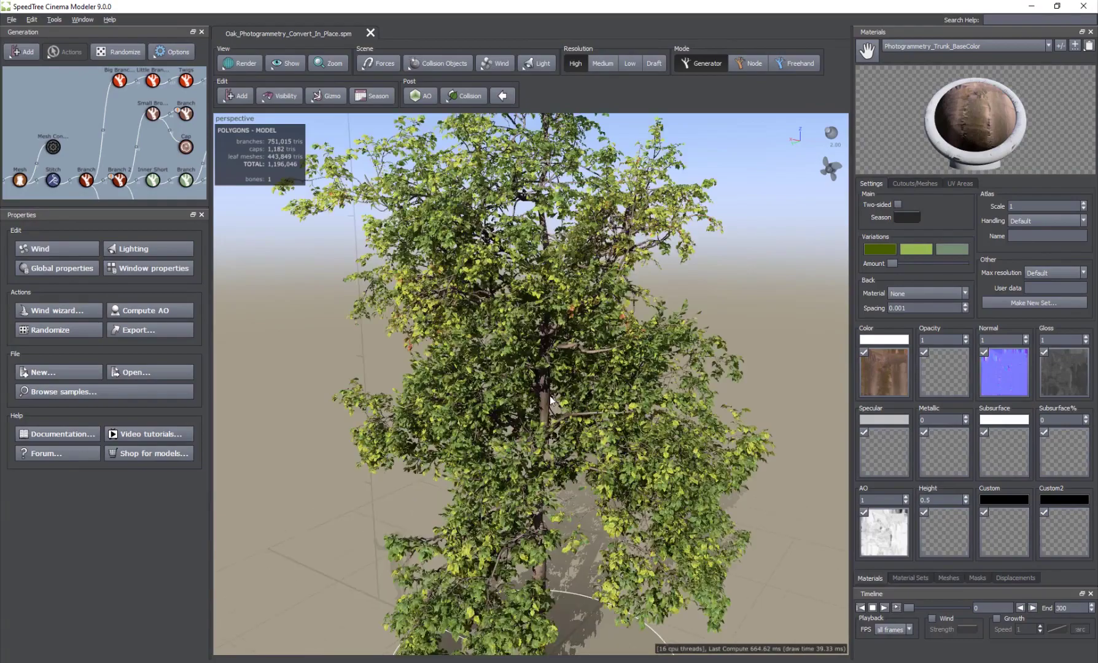
{"action": "scroll", "coordinate": [551, 401], "scroll_direction": "down", "scroll_amount": 5}
{"action": "scroll", "coordinate": [508, 399], "scroll_direction": "up", "scroll_amount": 6}
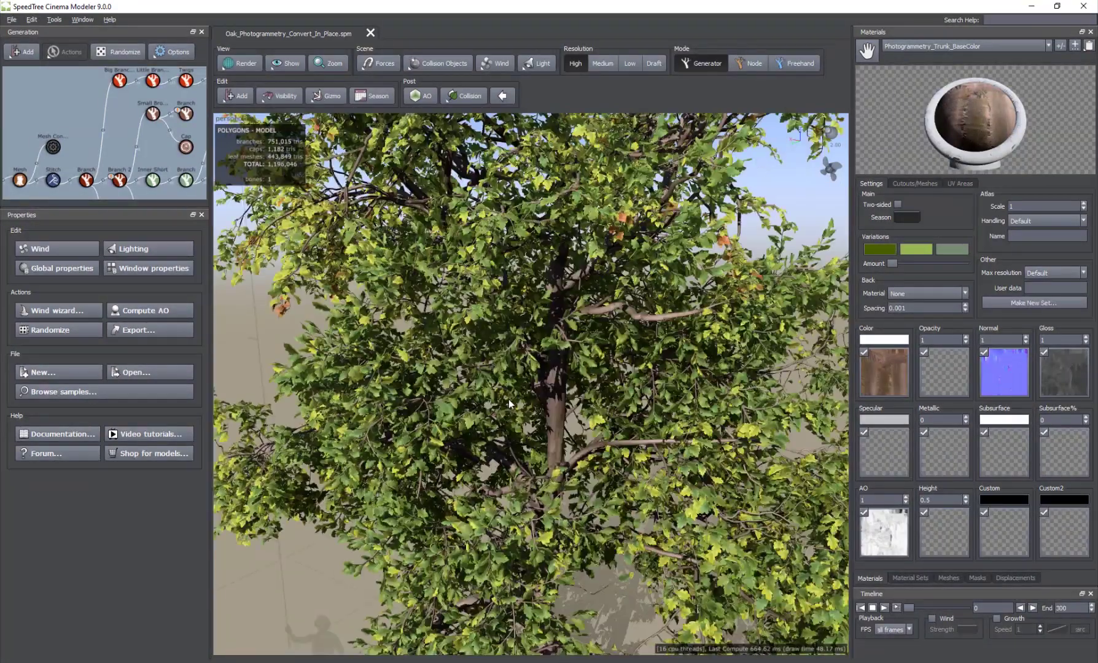
{"action": "scroll", "coordinate": [509, 400], "scroll_direction": "down", "scroll_amount": 5}
{"action": "scroll", "coordinate": [509, 400], "scroll_direction": "down", "scroll_amount": 3}
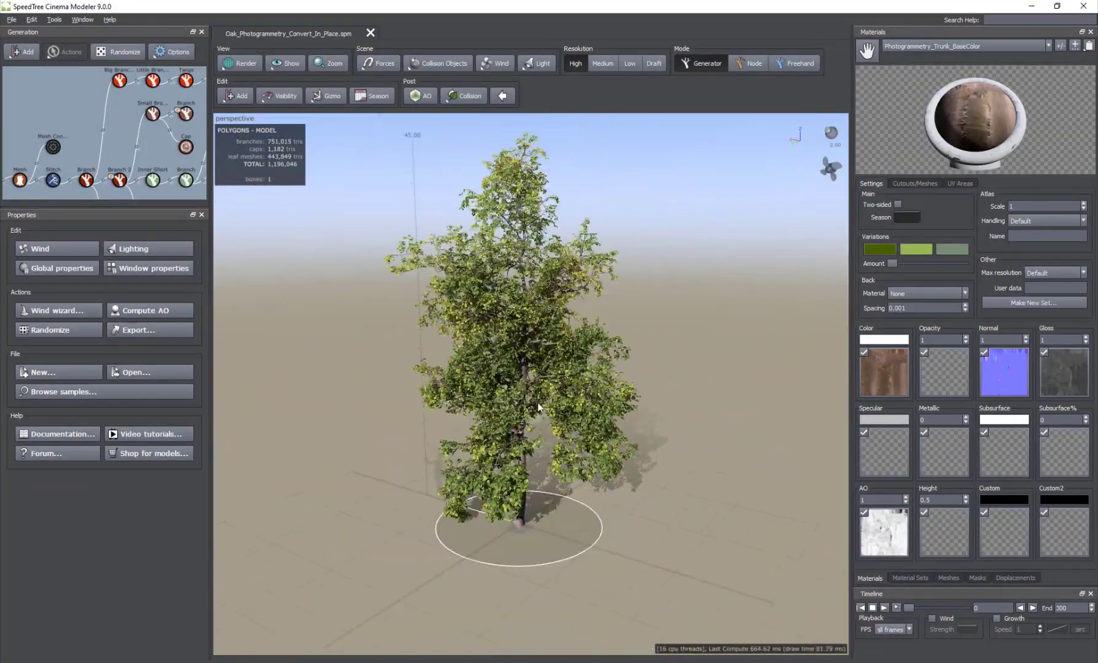
View the oak from above and from far away, then frame the whole tree again.
{"action": "middle_click_drag", "start_coordinate": [532, 428], "coordinate": [500, 405]}
{"action": "left_click_drag", "start_coordinate": [500, 404], "coordinate": [561, 420]}
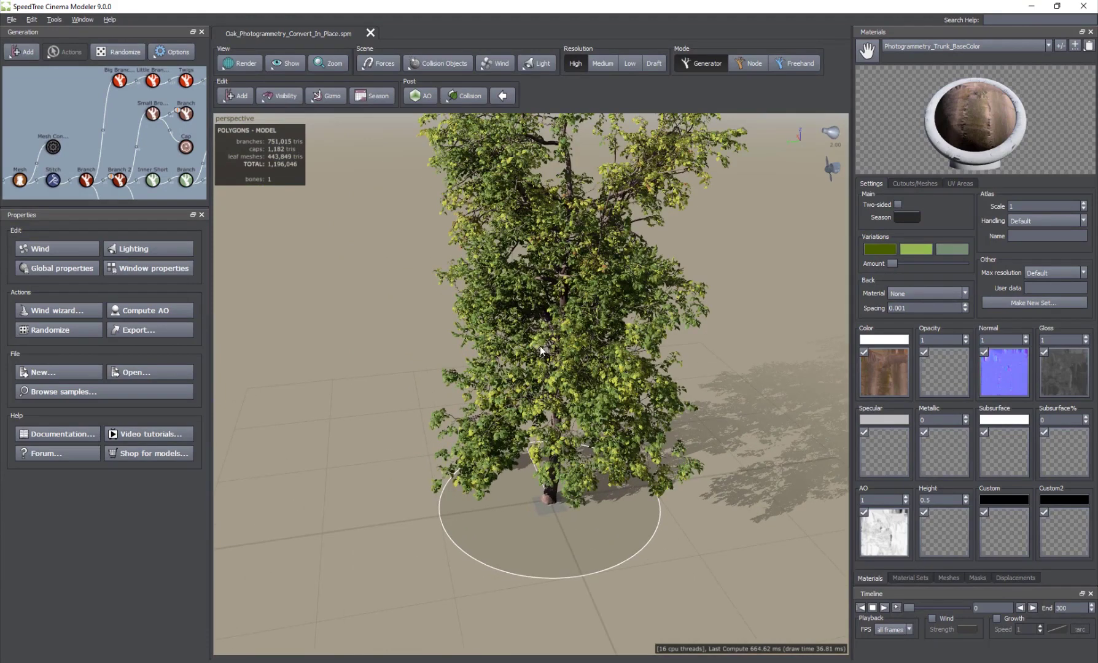
{"action": "scroll", "coordinate": [536, 345], "scroll_direction": "down", "scroll_amount": 3}
{"action": "scroll", "coordinate": [531, 321], "scroll_direction": "down", "scroll_amount": 3}
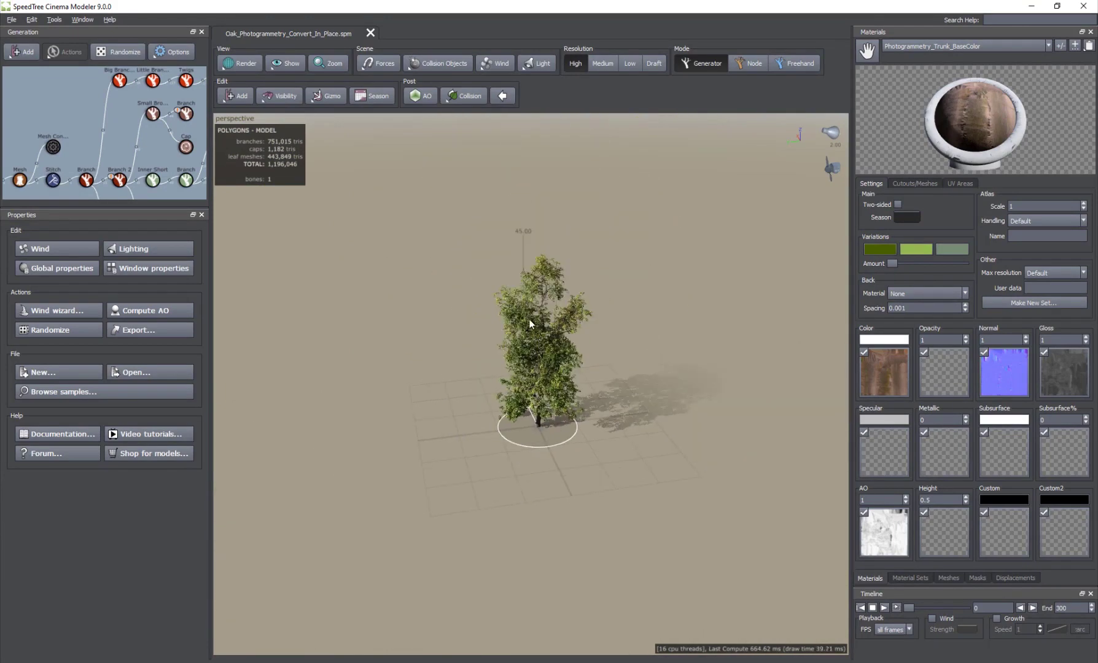
{"action": "middle_click_drag", "start_coordinate": [528, 320], "coordinate": [670, 410]}
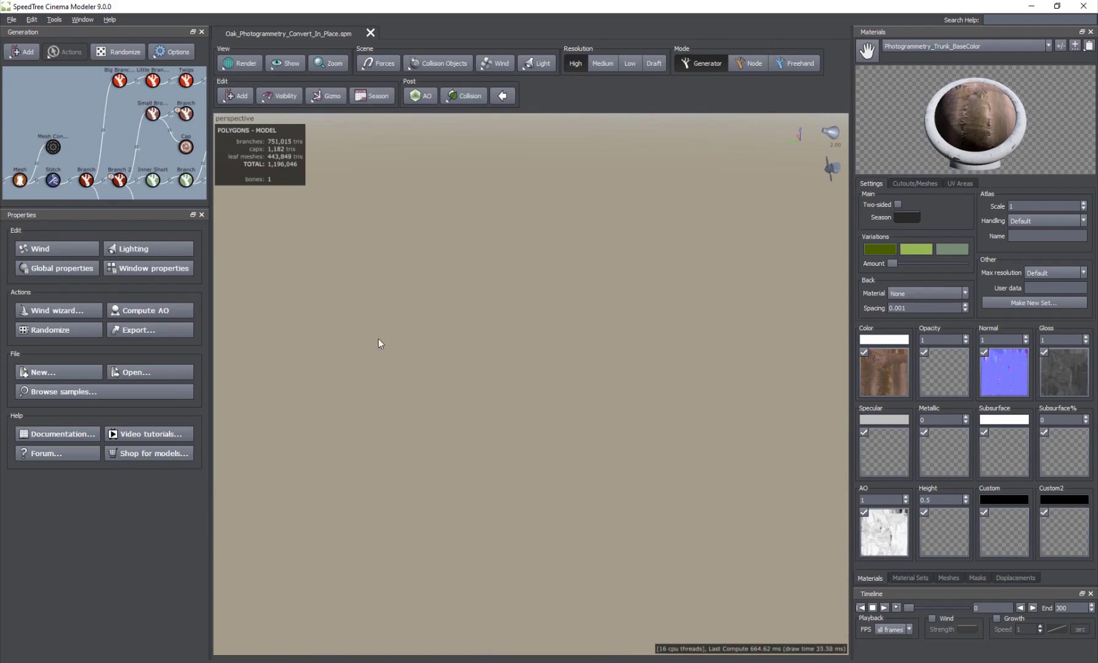
{"action": "key", "text": "z"}
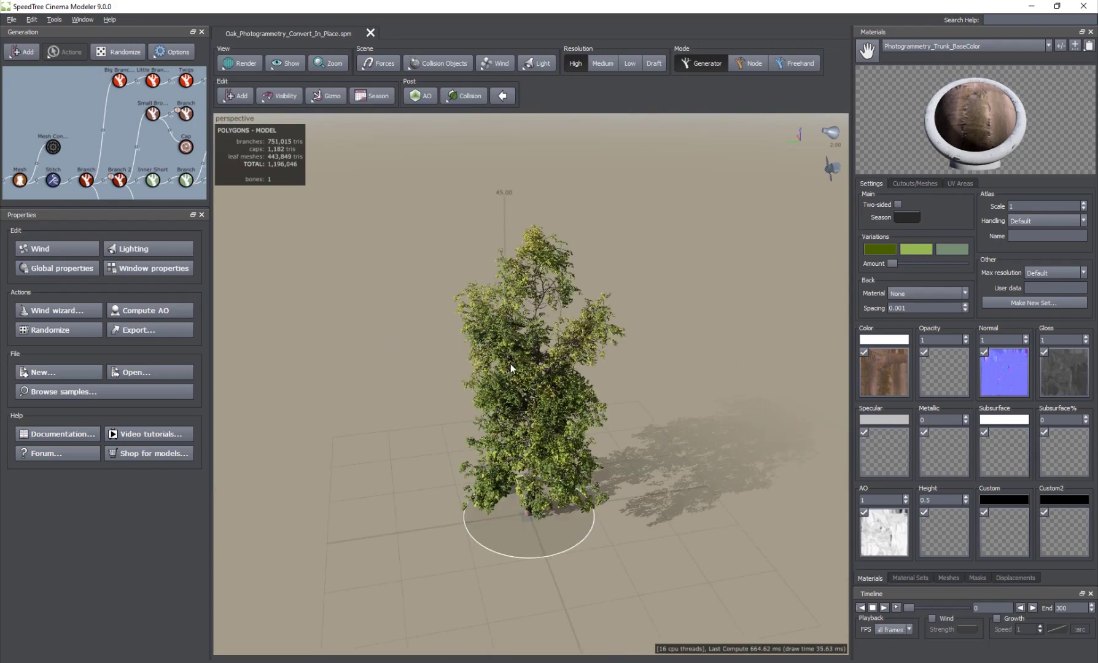
Reframe the whole oak after zooming far out and view it from near ground level.
{"action": "scroll", "coordinate": [511, 364], "scroll_direction": "up", "scroll_amount": 5}
{"action": "scroll", "coordinate": [512, 352], "scroll_direction": "down", "scroll_amount": 10}
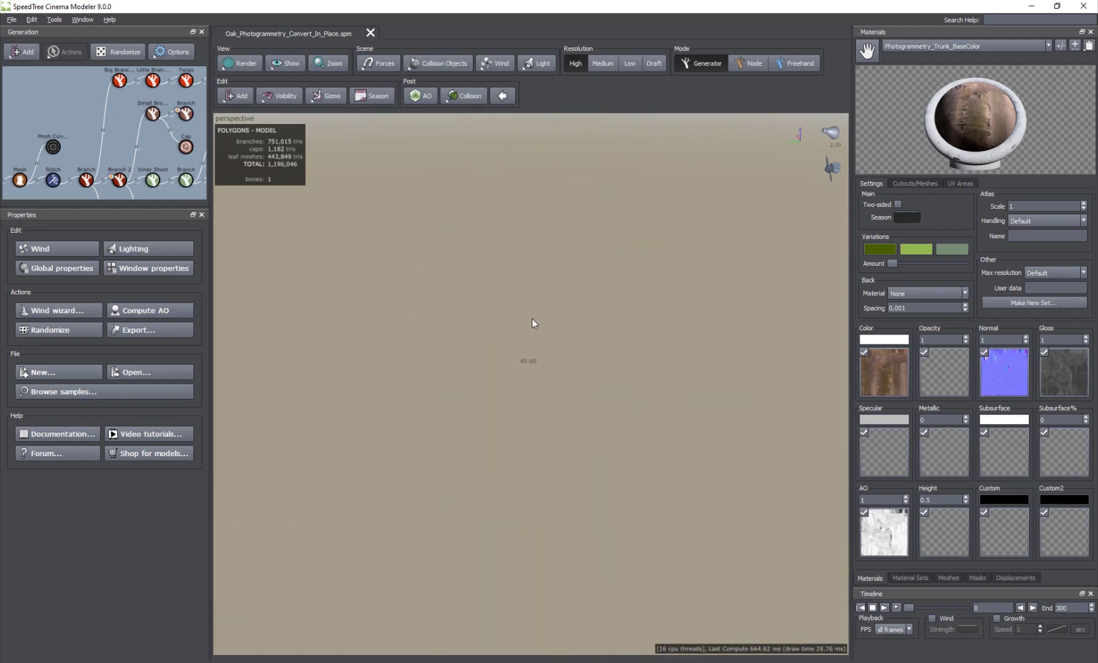
{"action": "key", "text": "z"}
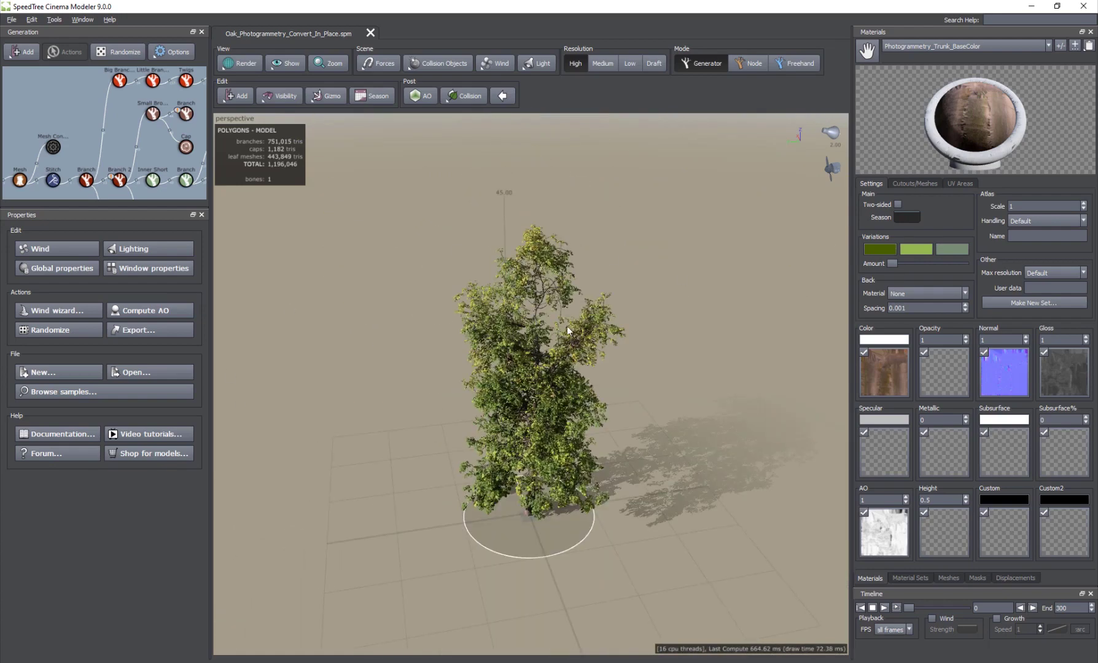
{"action": "left_click_drag", "start_coordinate": [509, 483], "coordinate": [455, 356]}
{"action": "scroll", "coordinate": [451, 355], "scroll_direction": "up", "scroll_amount": 3}
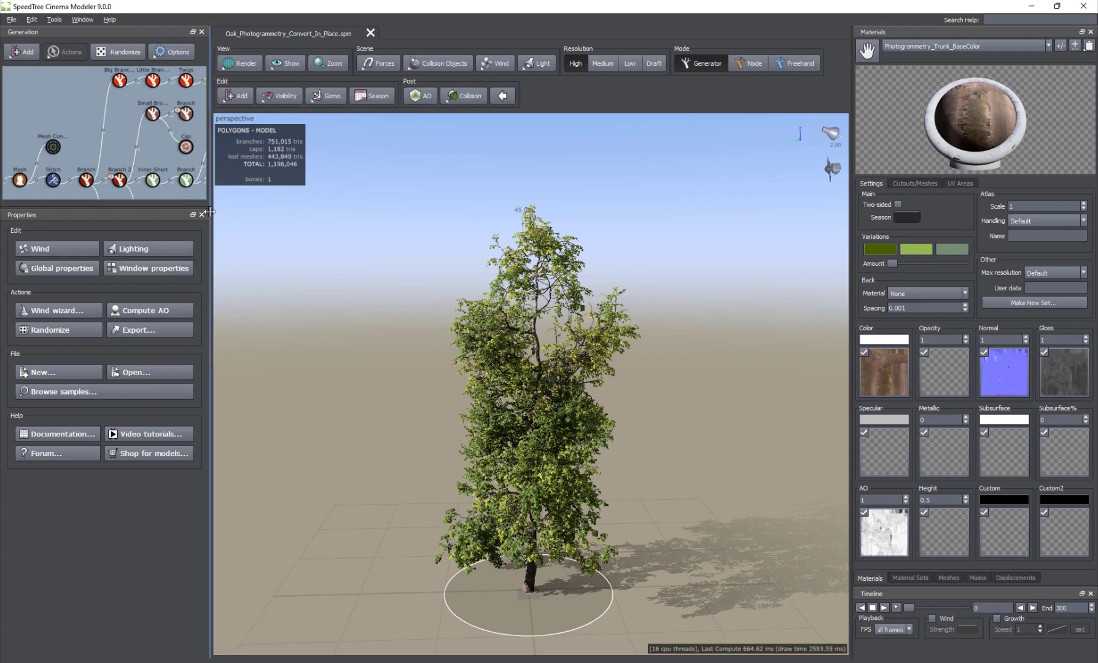
Review the Tree Window navigation preferences and control scheme choices, keeping the Default scheme, and accept the dialog.
{"action": "left_click", "coordinate": [31, 20]}
{"action": "left_click", "coordinate": [61, 100]}
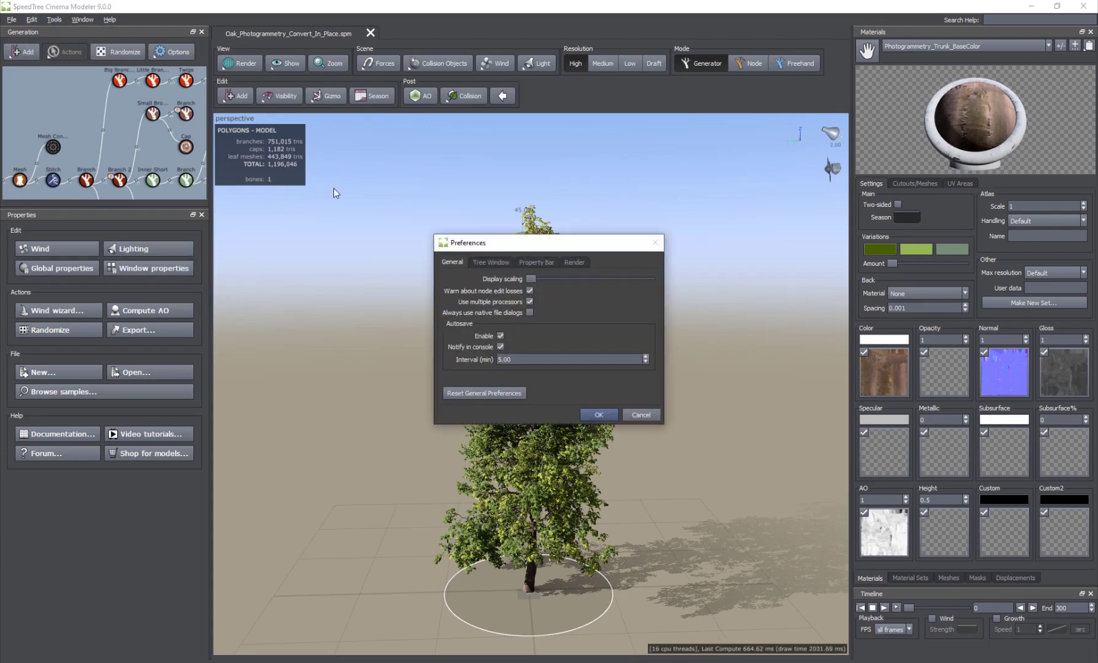
{"action": "left_click", "coordinate": [488, 263]}
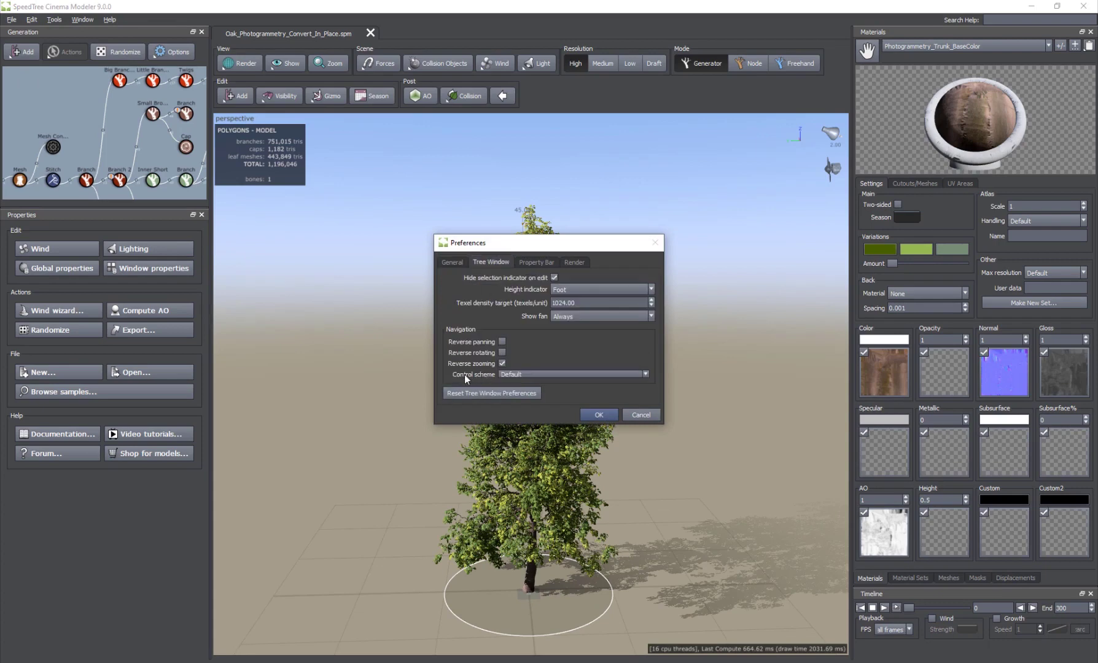
{"action": "left_click", "coordinate": [499, 375]}
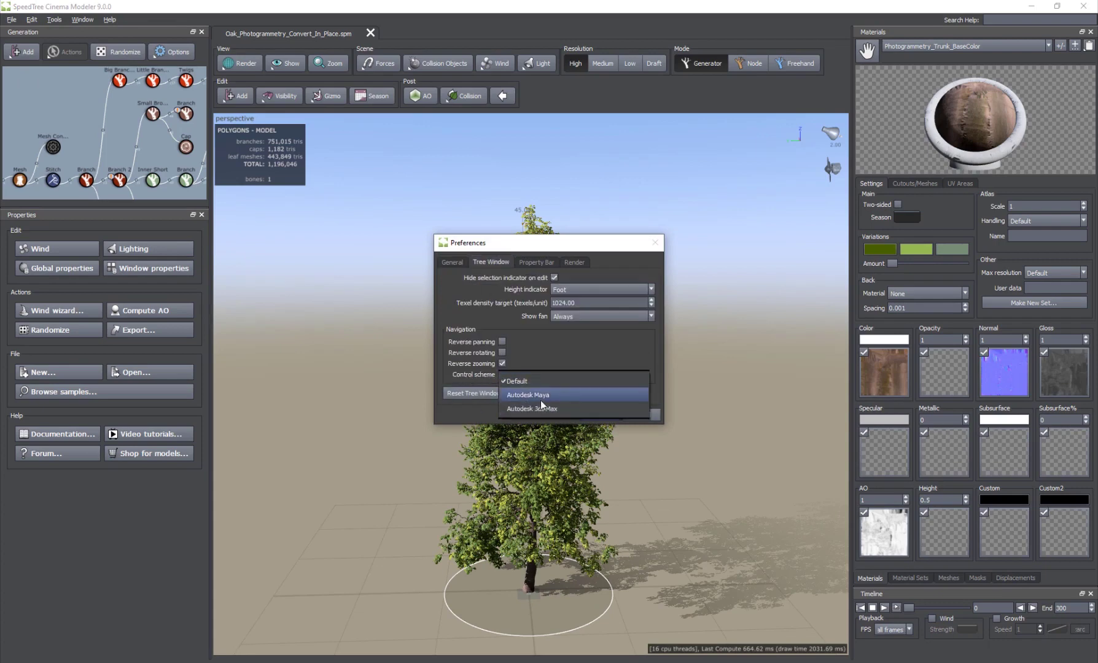
{"action": "left_click", "coordinate": [533, 363]}
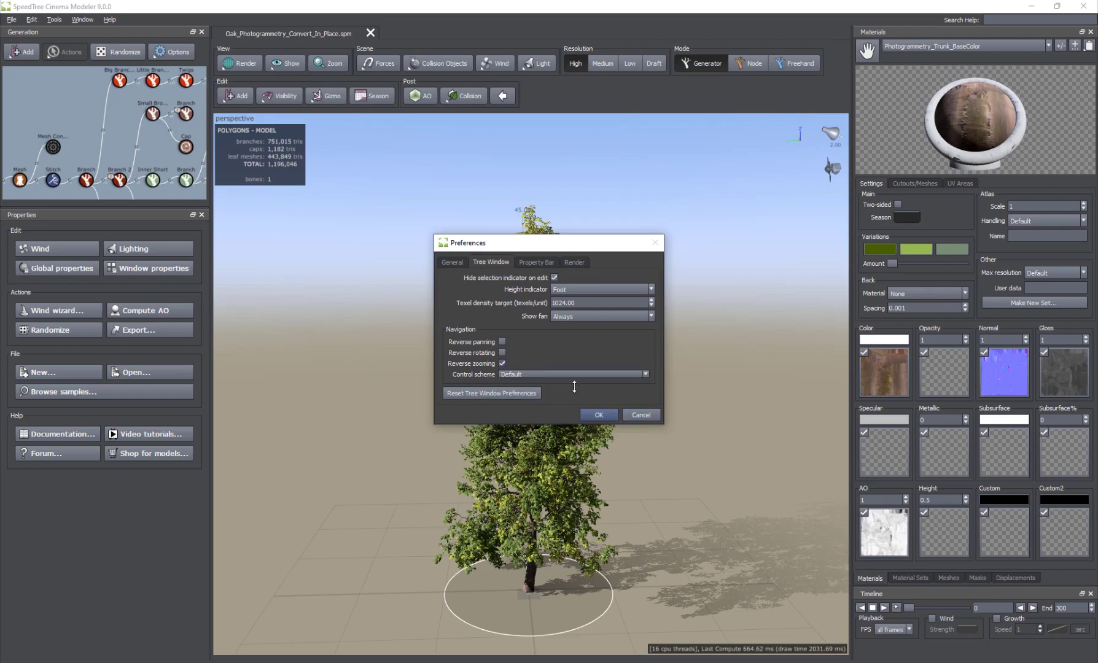
{"action": "left_click_drag", "start_coordinate": [482, 248], "coordinate": [663, 211]}
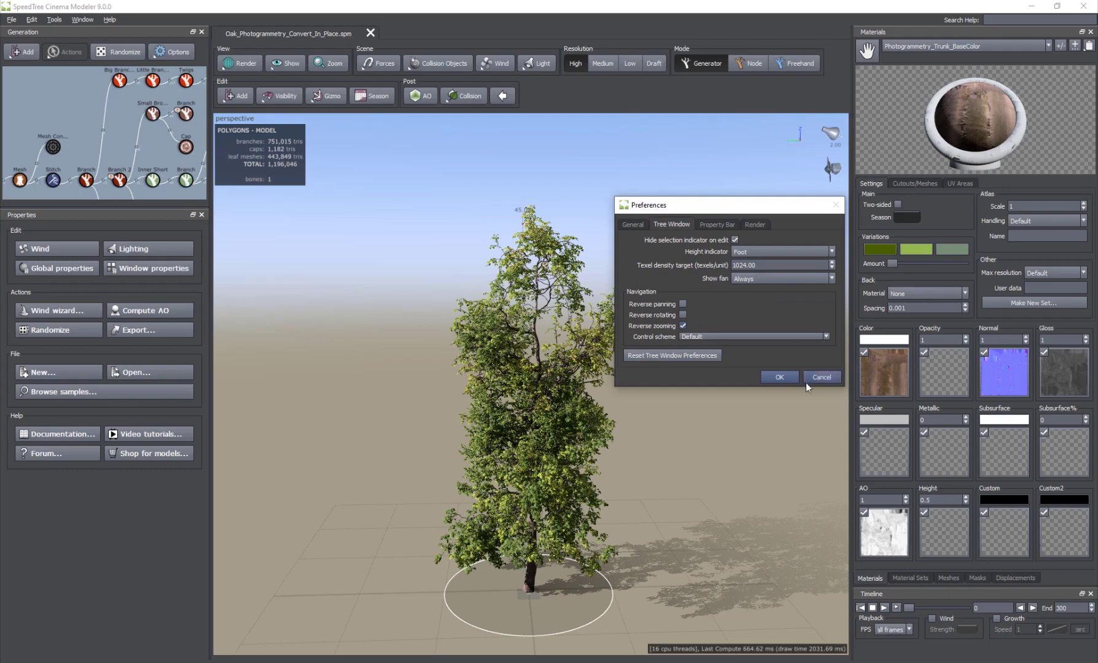
{"action": "left_click", "coordinate": [780, 377]}
Examine the oak's crown next to the height indicator, then the full tree down to its base.
{"action": "left_click_drag", "start_coordinate": [524, 335], "coordinate": [459, 287]}
{"action": "middle_click_drag", "start_coordinate": [456, 206], "coordinate": [473, 262]}
{"action": "scroll", "coordinate": [474, 260], "scroll_direction": "up", "scroll_amount": 2}
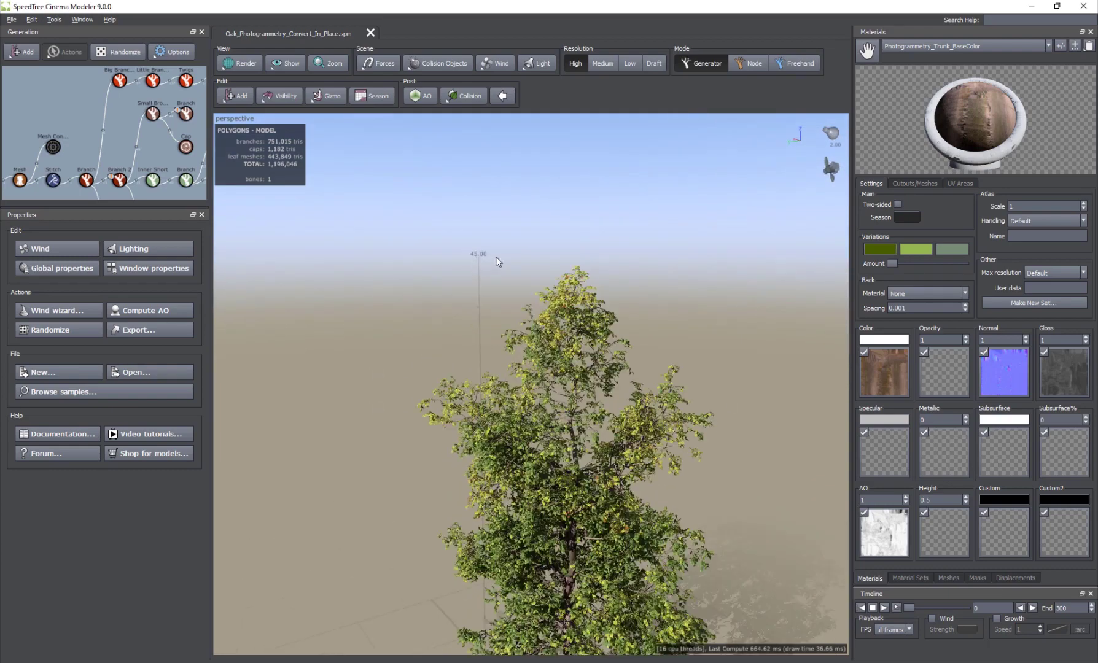
{"action": "scroll", "coordinate": [531, 346], "scroll_direction": "down", "scroll_amount": 2}
{"action": "middle_click_drag", "start_coordinate": [516, 412], "coordinate": [507, 369]}
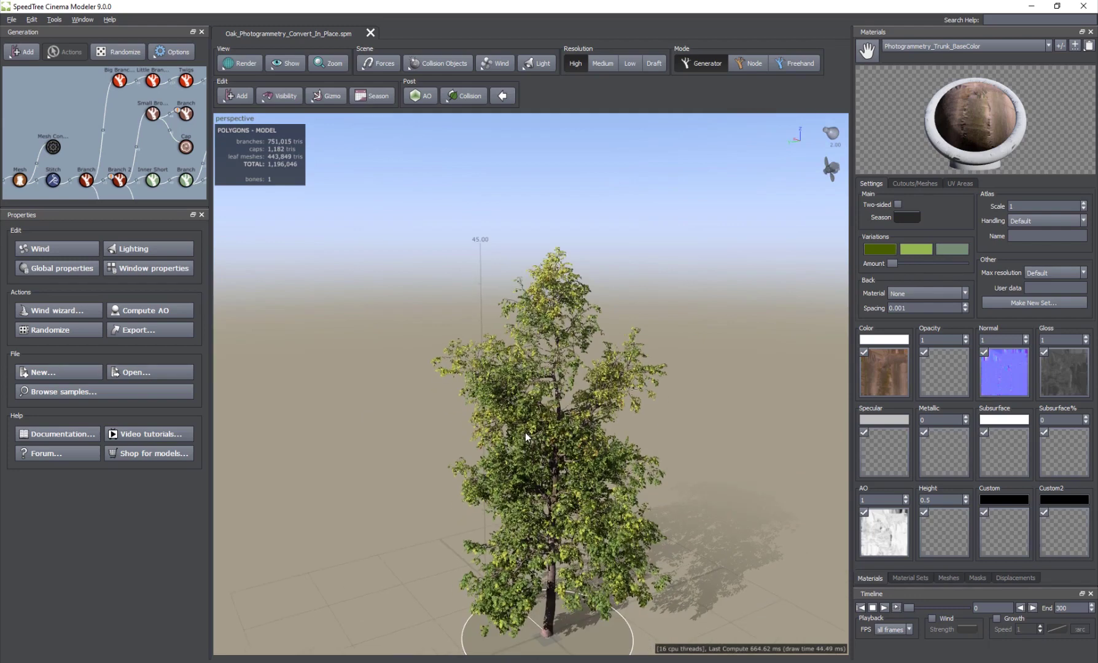
{"action": "left_click_drag", "start_coordinate": [526, 437], "coordinate": [546, 429]}
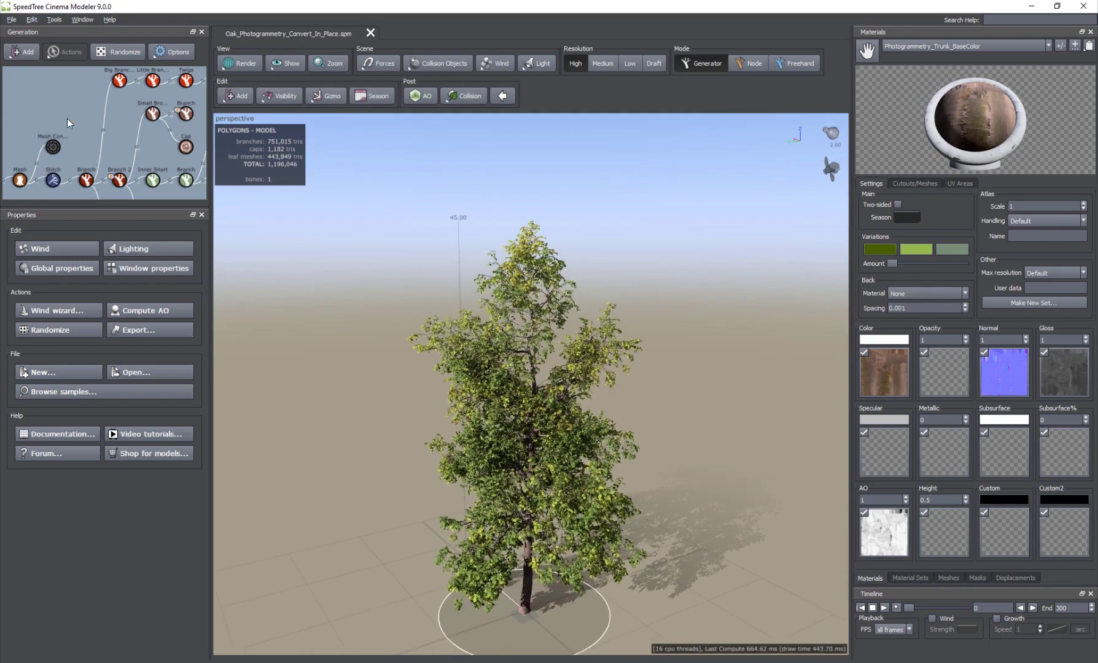
Review the height indicator unit choices in the Tree Window preferences, and cancel the dialog without changing the Foot setting.
{"action": "left_click", "coordinate": [31, 19]}
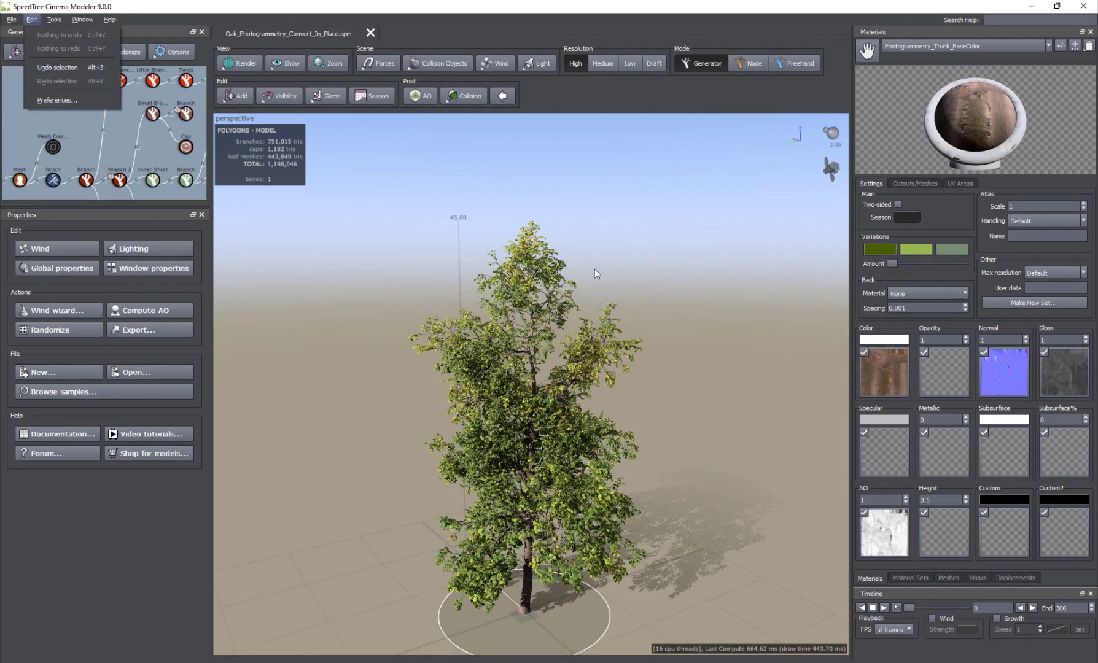
{"action": "left_click", "coordinate": [83, 100]}
{"action": "left_click", "coordinate": [32, 19]}
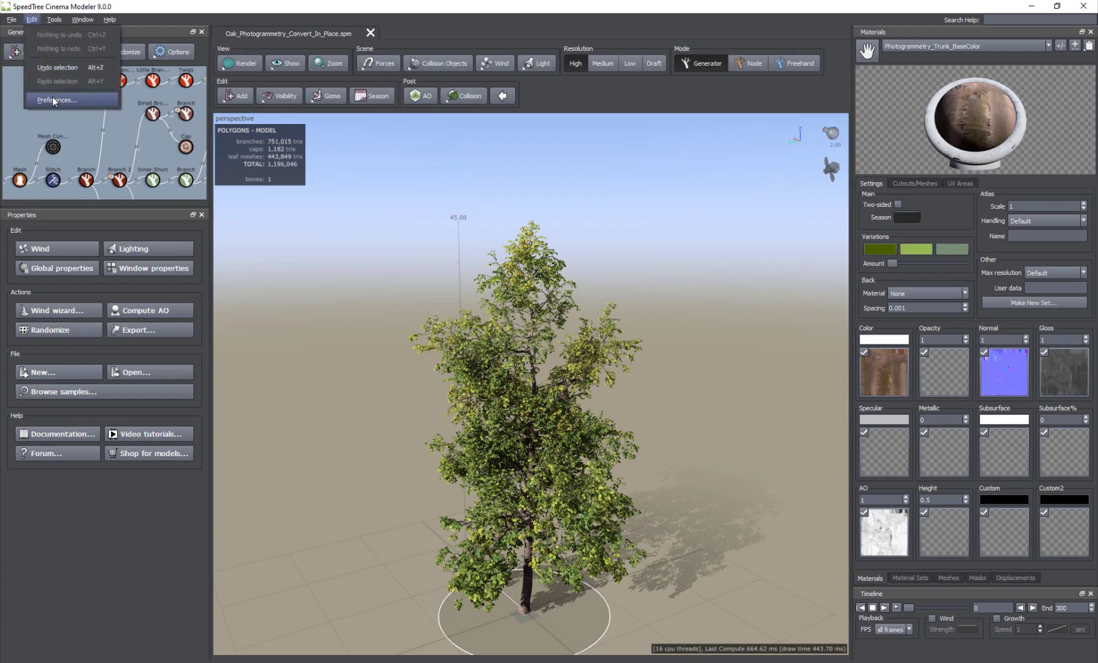
{"action": "left_click", "coordinate": [53, 101]}
{"action": "left_click", "coordinate": [491, 262]}
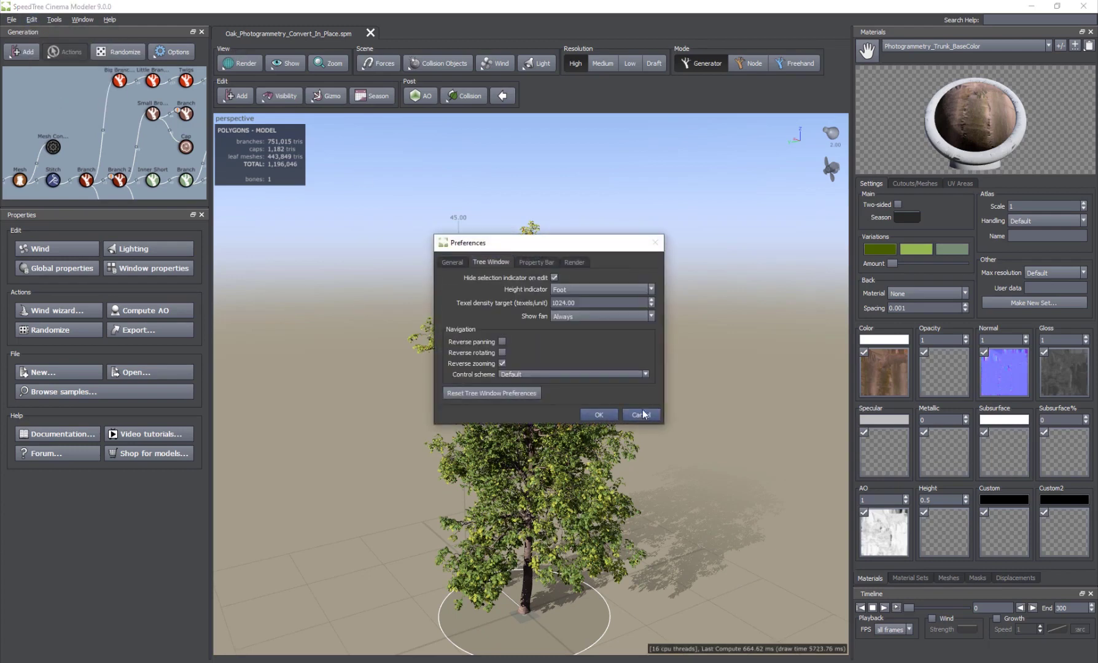
{"action": "left_click", "coordinate": [590, 289]}
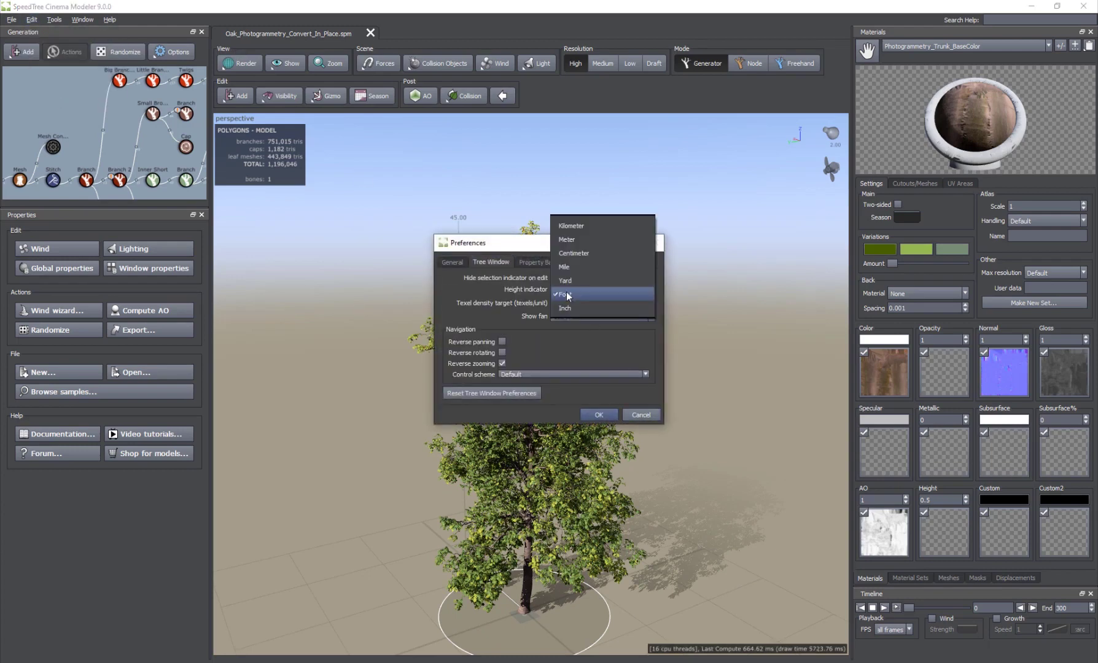
{"action": "left_click", "coordinate": [486, 253]}
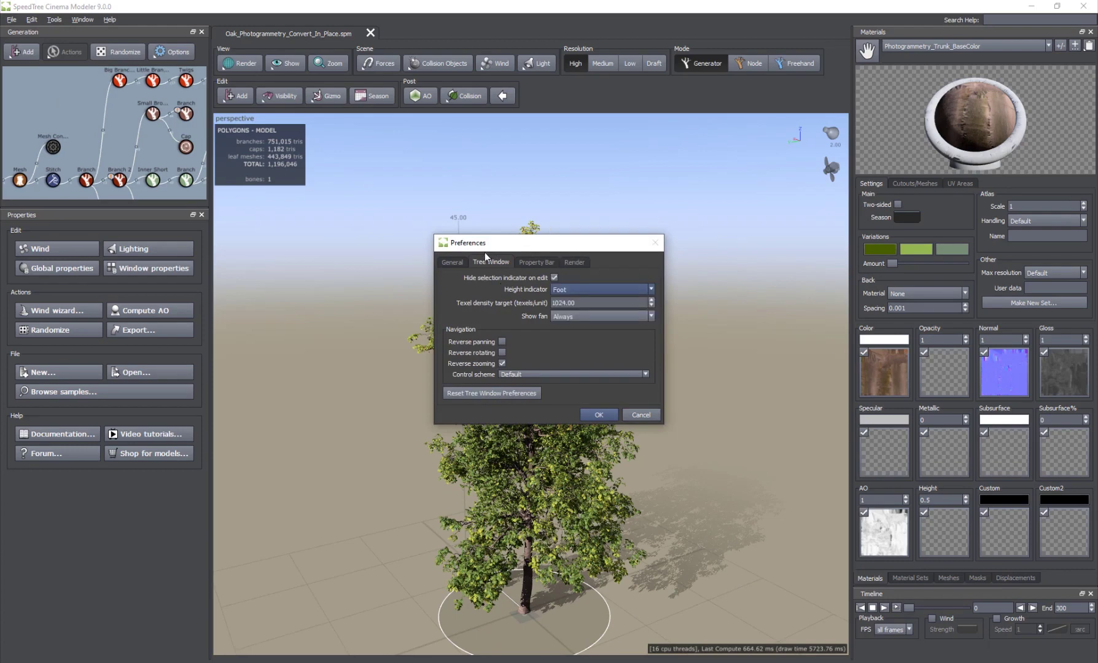
{"action": "left_click_drag", "start_coordinate": [485, 253], "coordinate": [474, 248]}
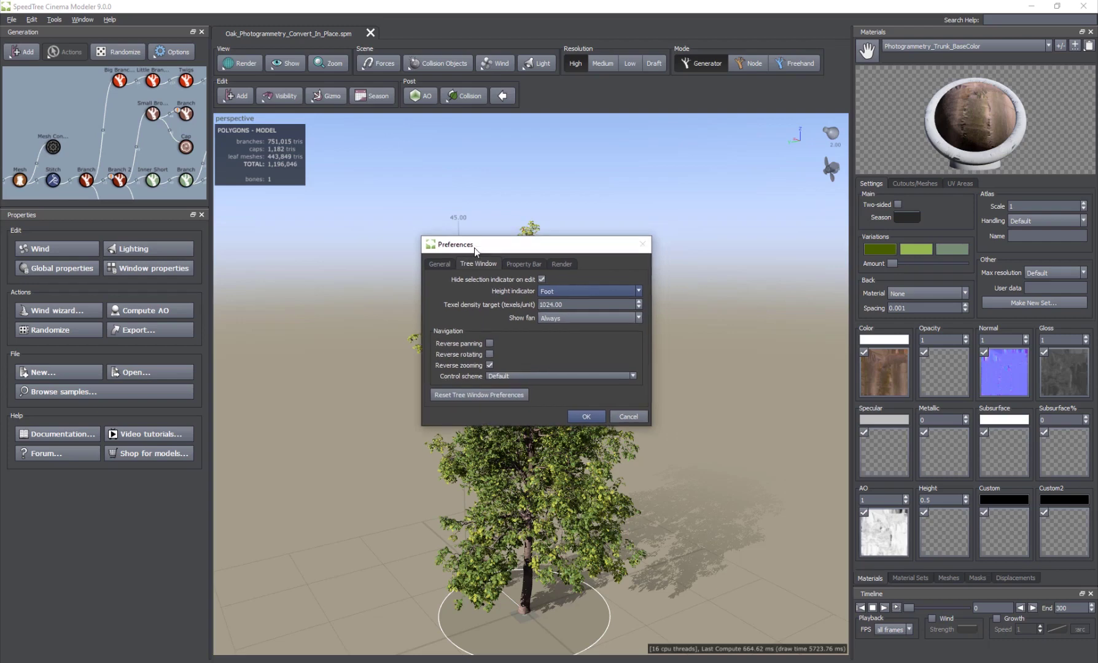
{"action": "left_click", "coordinate": [584, 291]}
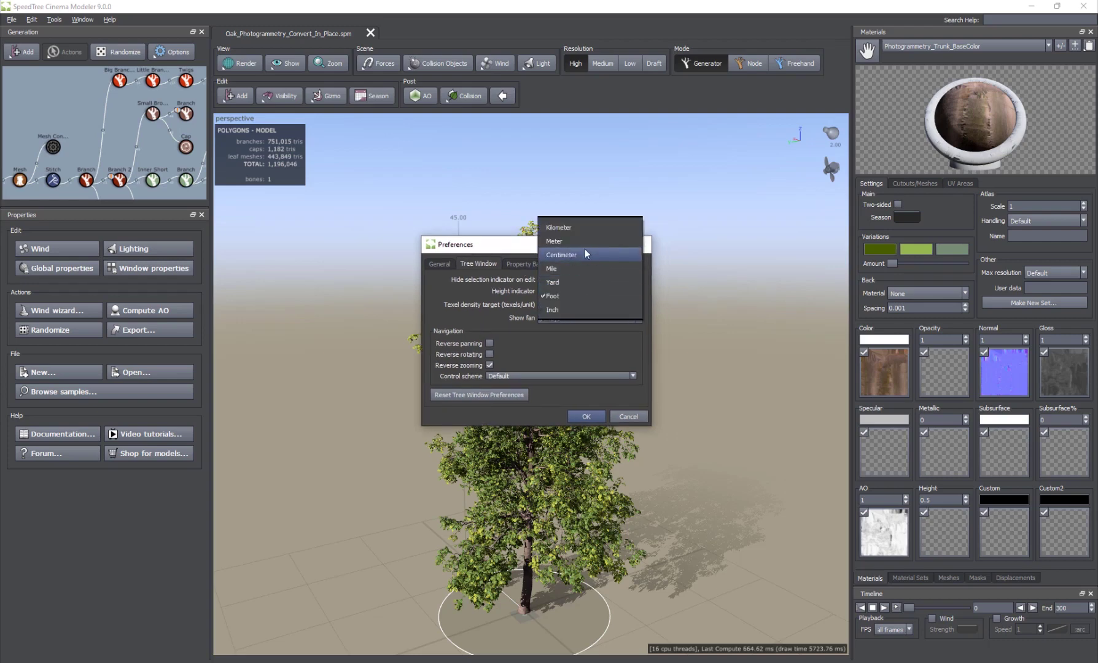
{"action": "left_click", "coordinate": [629, 417]}
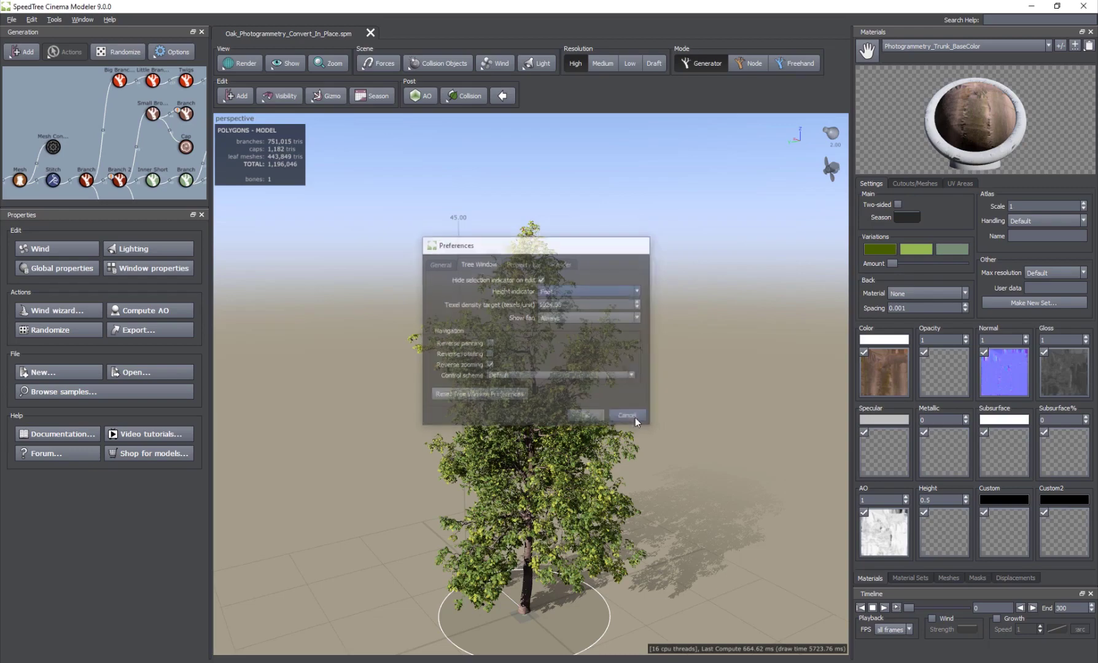
{"action": "left_click", "coordinate": [633, 417]}
Convert the scene units from Feet to Centimeters.
{"action": "mouse_move", "coordinate": [507, 420]}
{"action": "left_mouse_down"}
{"action": "mouse_move", "coordinate": [511, 448]}
{"action": "mouse_move", "coordinate": [467, 429]}
{"action": "mouse_move", "coordinate": [482, 404]}
{"action": "mouse_move", "coordinate": [501, 431]}
{"action": "left_mouse_up"}
{"action": "scroll", "coordinate": [481, 405], "scroll_direction": "up", "scroll_amount": 3}
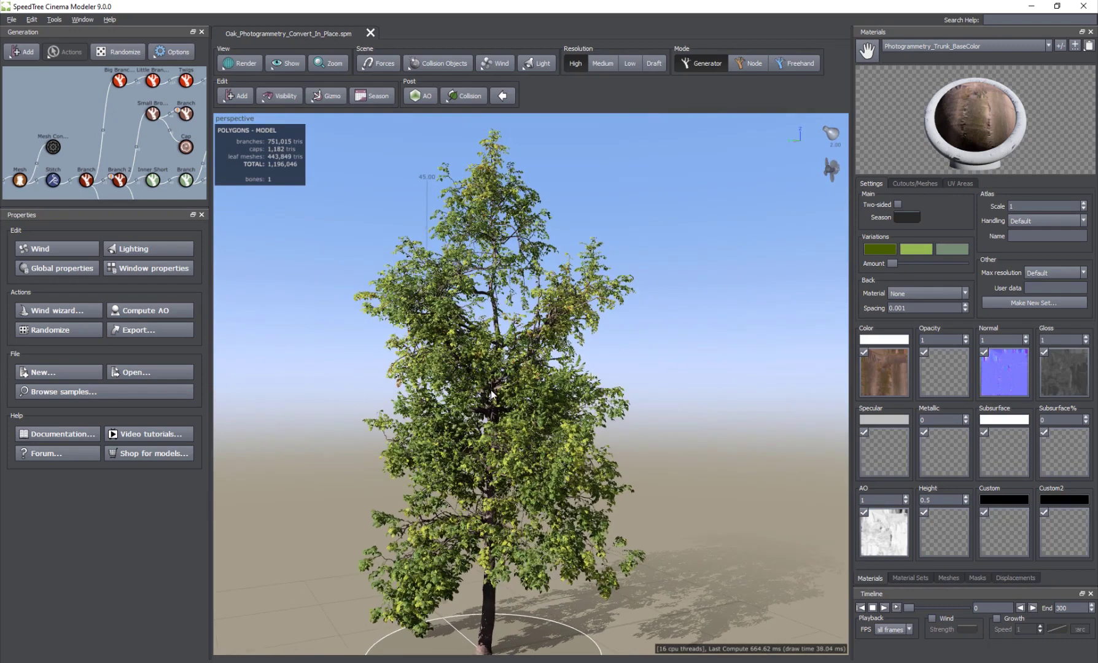
{"action": "left_click", "coordinate": [54, 19]}
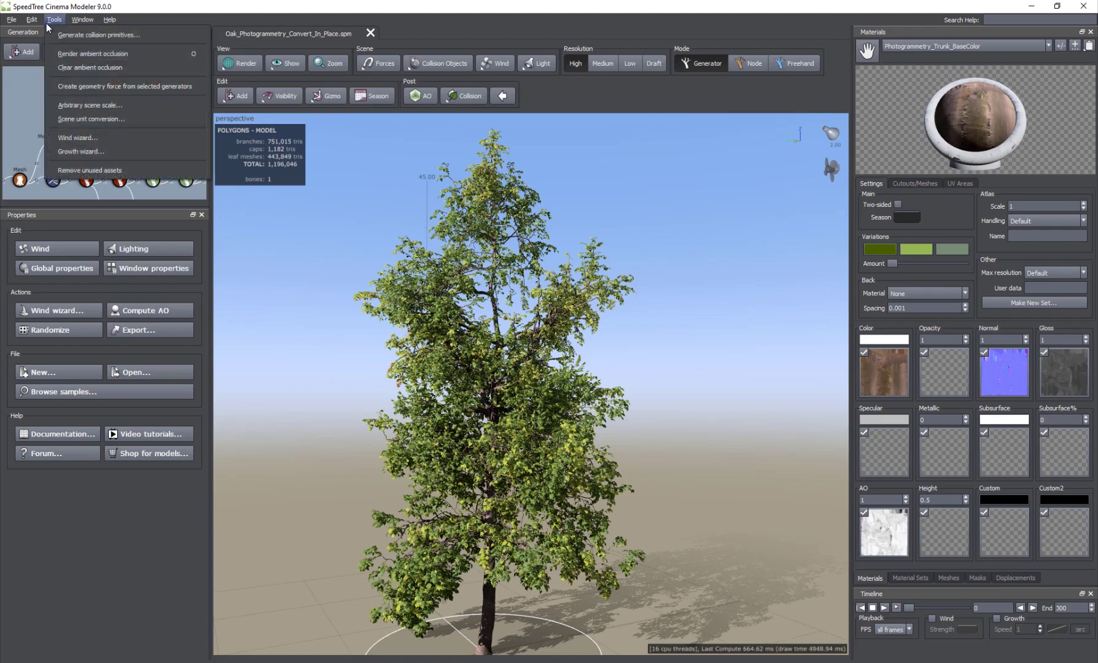
{"action": "left_click", "coordinate": [80, 123]}
{"action": "left_click", "coordinate": [581, 344]}
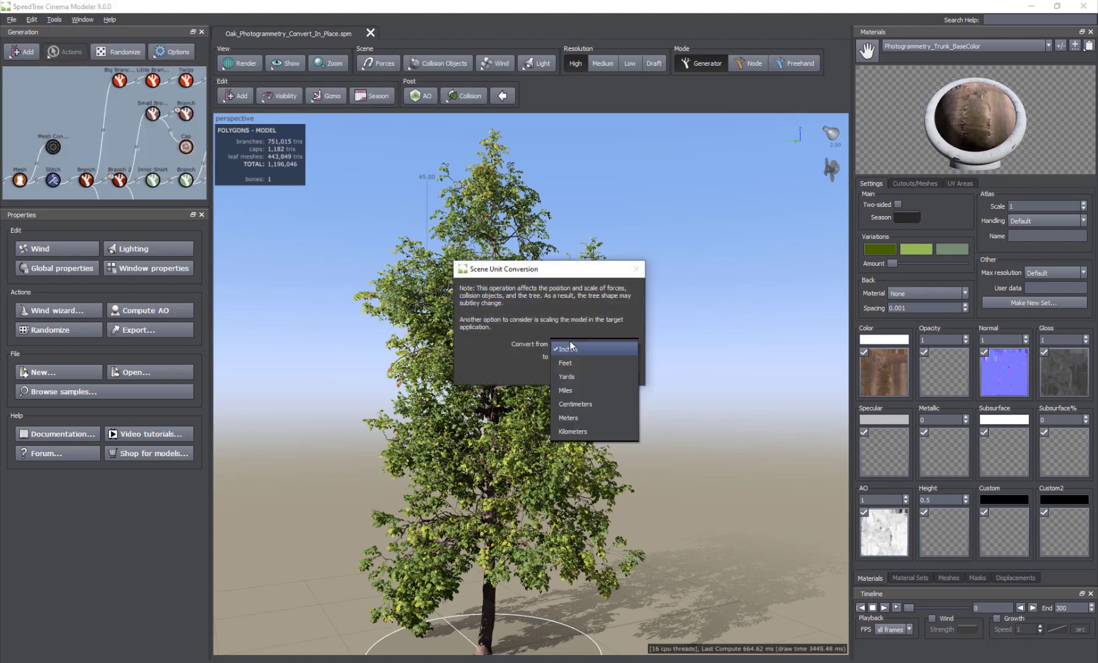
{"action": "left_click", "coordinate": [581, 364]}
{"action": "left_click", "coordinate": [570, 357]}
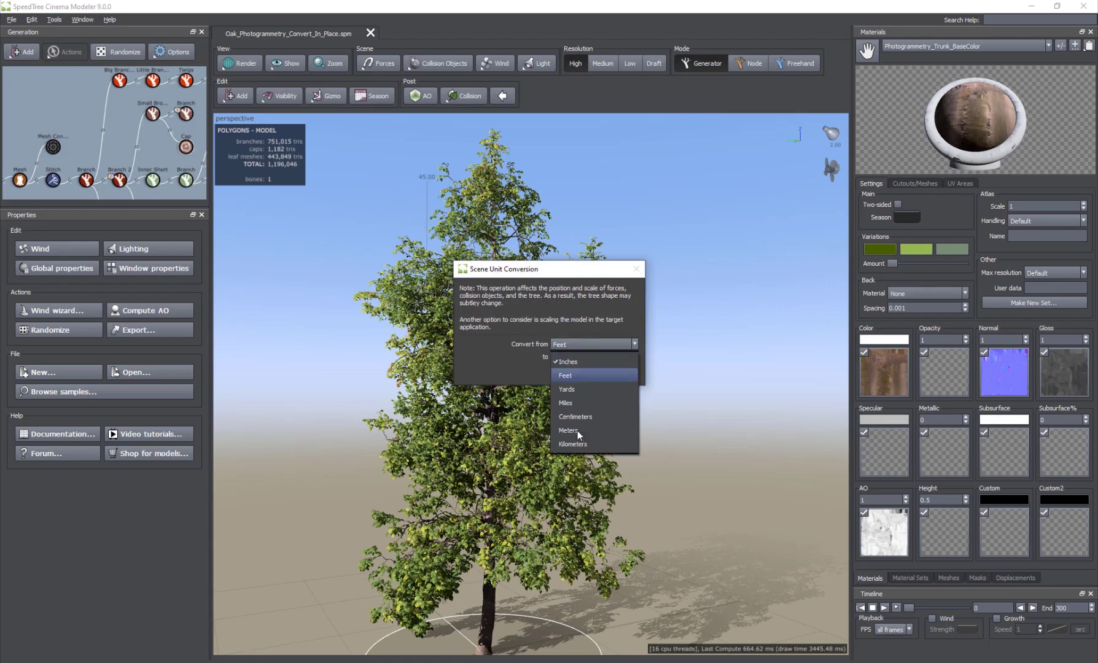
{"action": "left_click", "coordinate": [577, 415]}
{"action": "left_click", "coordinate": [578, 373]}
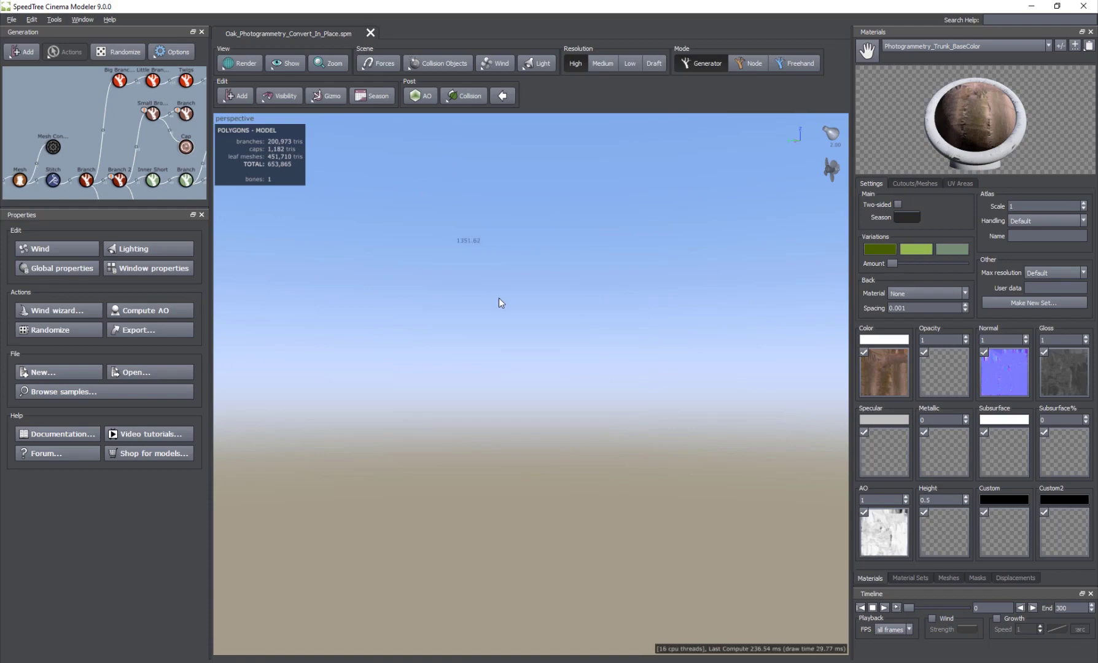
Frame the converted oak in the perspective viewport and inspect its crown and trunk at close and far range.
{"action": "left_click_drag", "start_coordinate": [417, 344], "coordinate": [499, 299]}
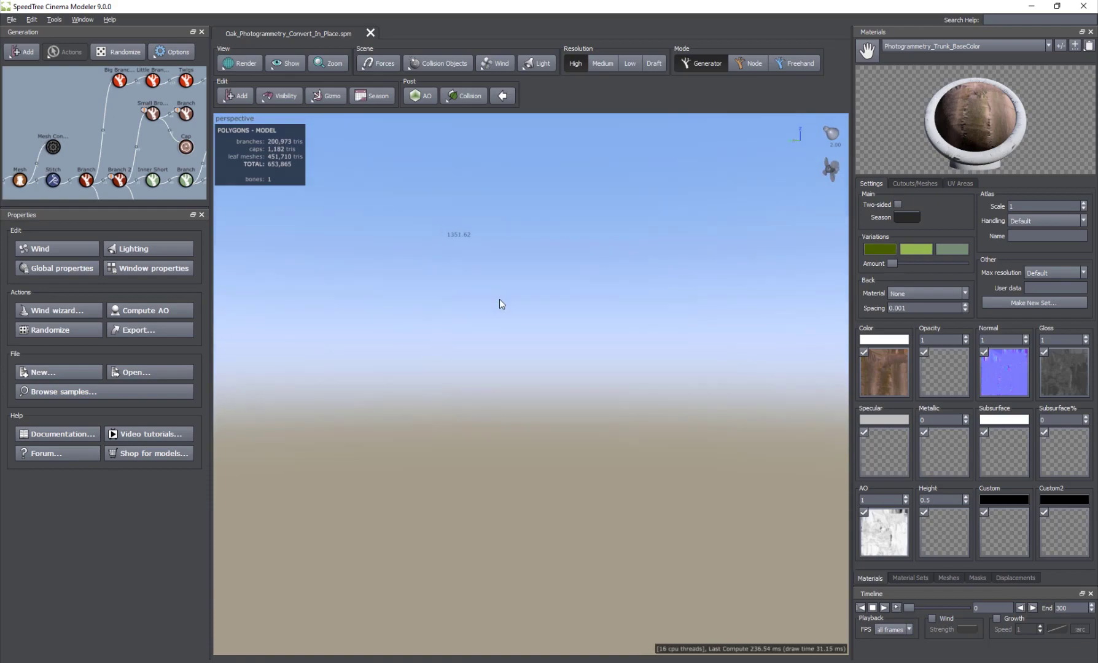
{"action": "key", "text": "z"}
{"action": "left_click_drag", "start_coordinate": [590, 394], "coordinate": [591, 428]}
{"action": "scroll", "coordinate": [532, 396], "scroll_direction": "up", "scroll_amount": 8}
{"action": "scroll", "coordinate": [553, 425], "scroll_direction": "down", "scroll_amount": 6}
{"action": "scroll", "coordinate": [541, 338], "scroll_direction": "up", "scroll_amount": 8}
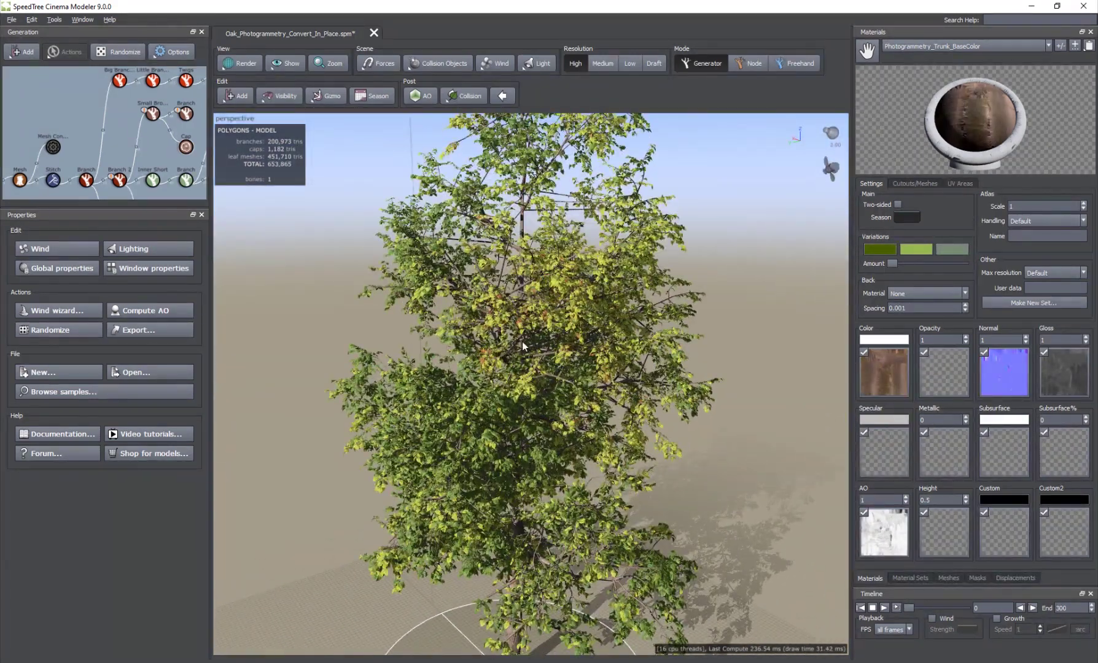
{"action": "scroll", "coordinate": [485, 348], "scroll_direction": "down", "scroll_amount": 8}
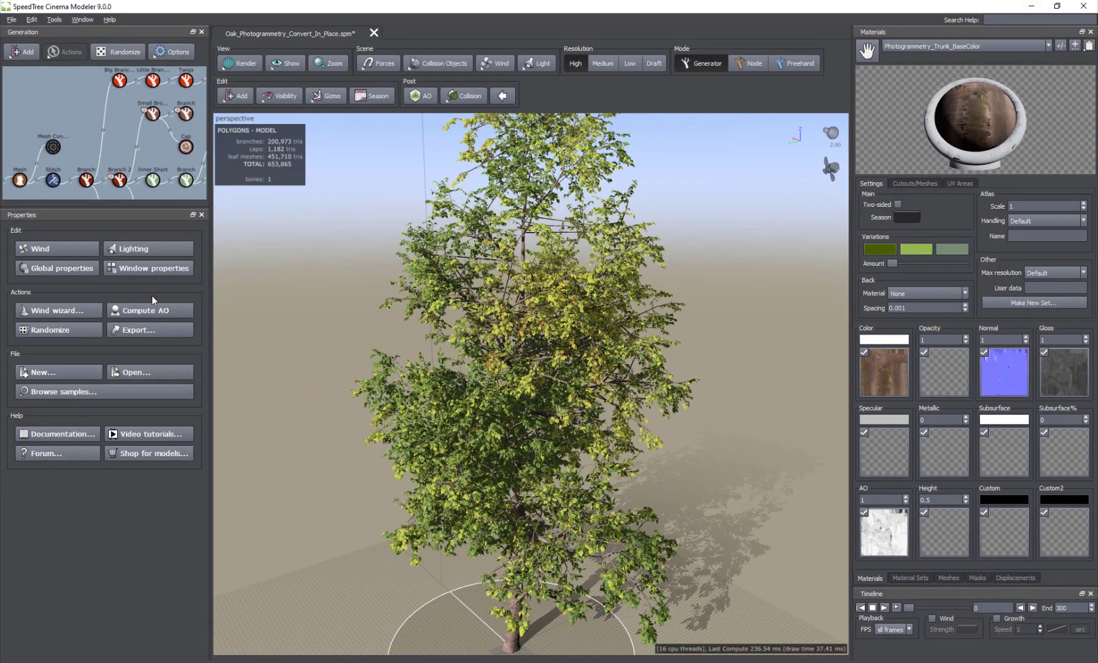
Display the window properties and set the viewport layout to Four.
{"action": "left_click", "coordinate": [155, 271]}
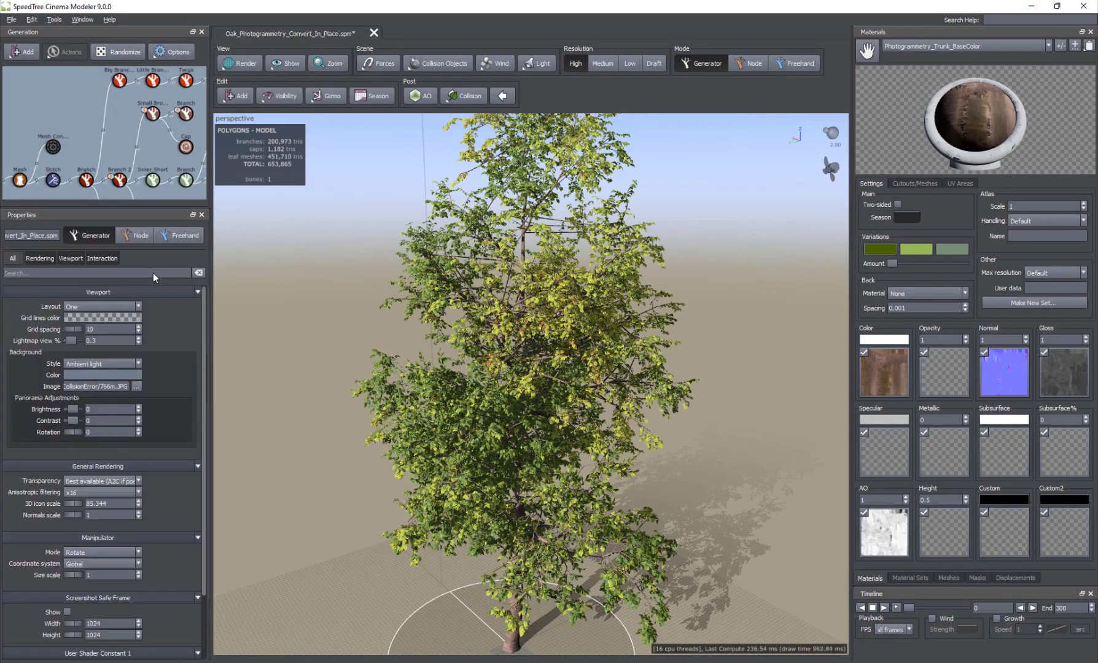
{"action": "left_click", "coordinate": [84, 308]}
{"action": "left_click", "coordinate": [100, 326]}
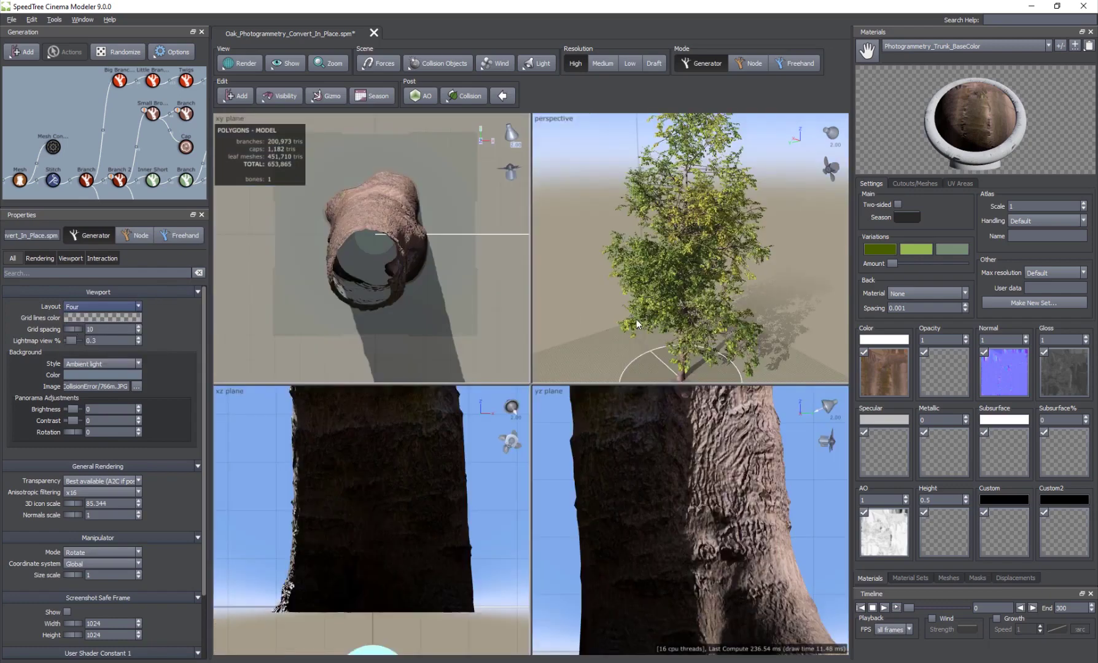
Examine the oak in the xy, xz and yz plane views, showing more of the tree in each.
{"action": "scroll", "coordinate": [618, 529], "scroll_direction": "down", "scroll_amount": 6}
{"action": "scroll", "coordinate": [420, 274], "scroll_direction": "down", "scroll_amount": 6}
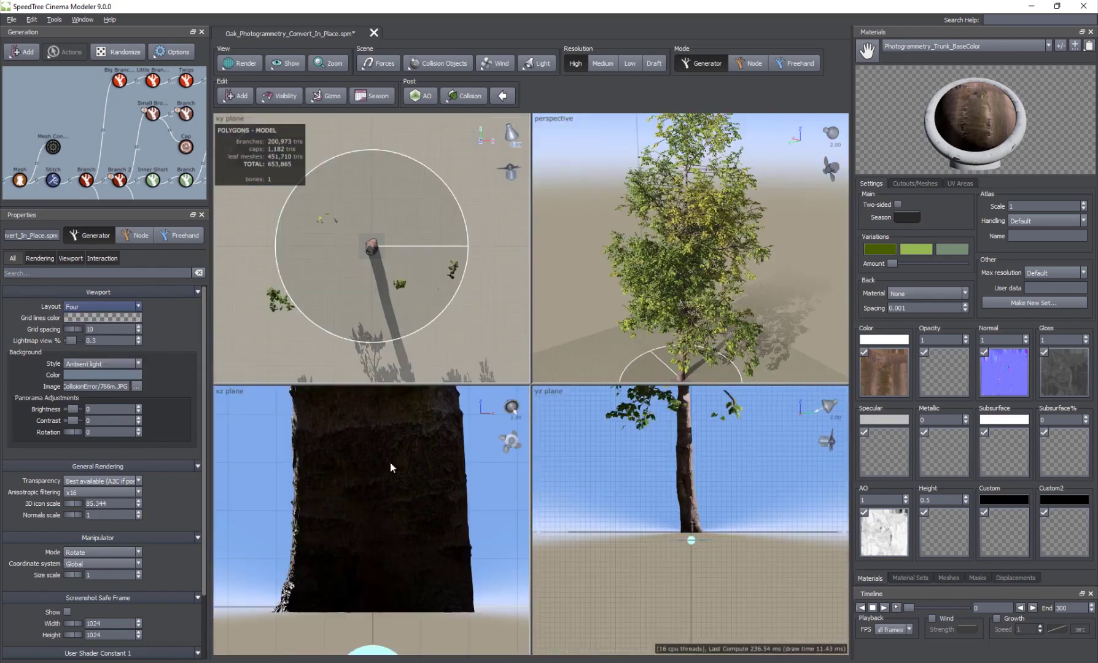
{"action": "scroll", "coordinate": [391, 463], "scroll_direction": "down", "scroll_amount": 6}
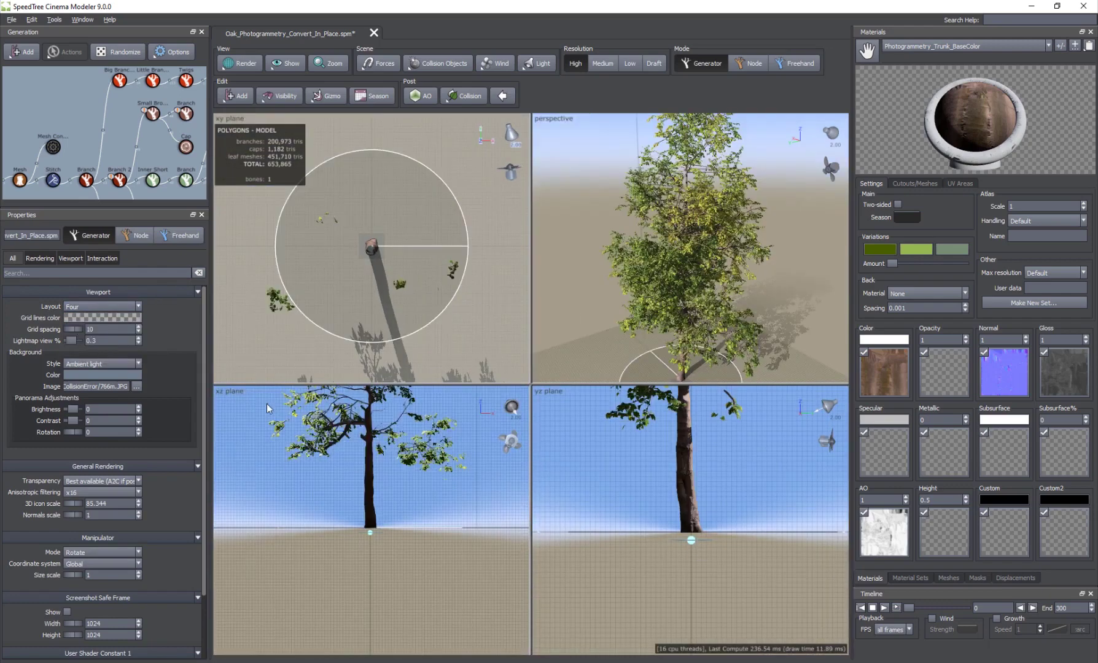
{"action": "left_click_drag", "start_coordinate": [323, 492], "coordinate": [380, 440]}
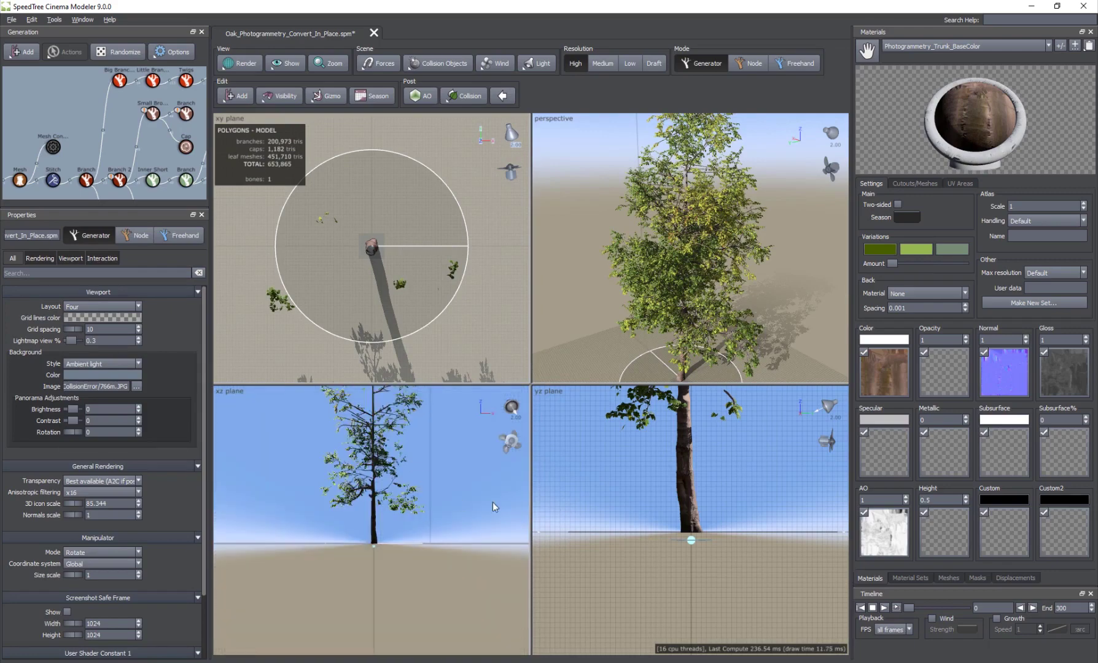
{"action": "scroll", "coordinate": [650, 524], "scroll_direction": "down", "scroll_amount": 4}
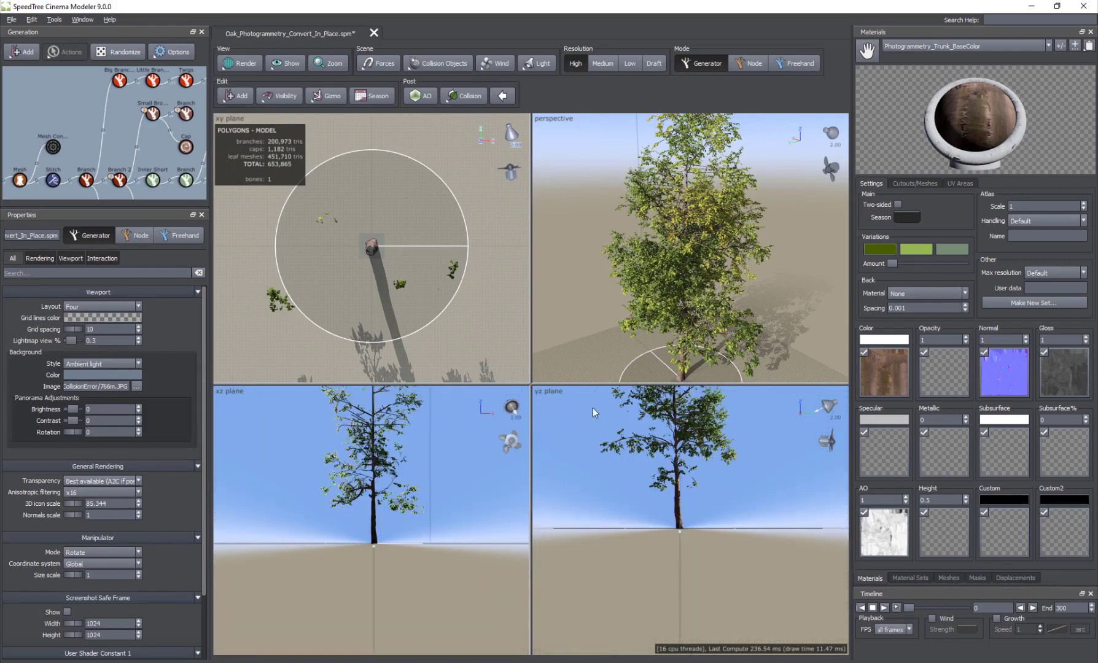
{"action": "scroll", "coordinate": [606, 448], "scroll_direction": "up", "scroll_amount": 5}
{"action": "middle_click_drag", "start_coordinate": [637, 452], "coordinate": [649, 476]}
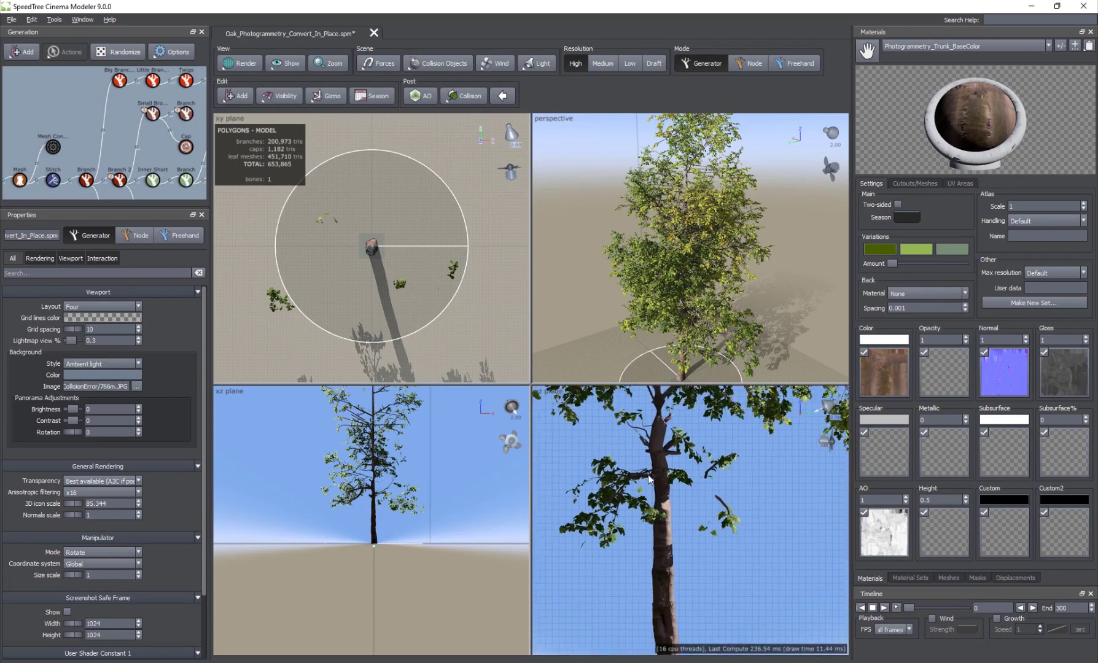
{"action": "scroll", "coordinate": [649, 475], "scroll_direction": "down", "scroll_amount": 4}
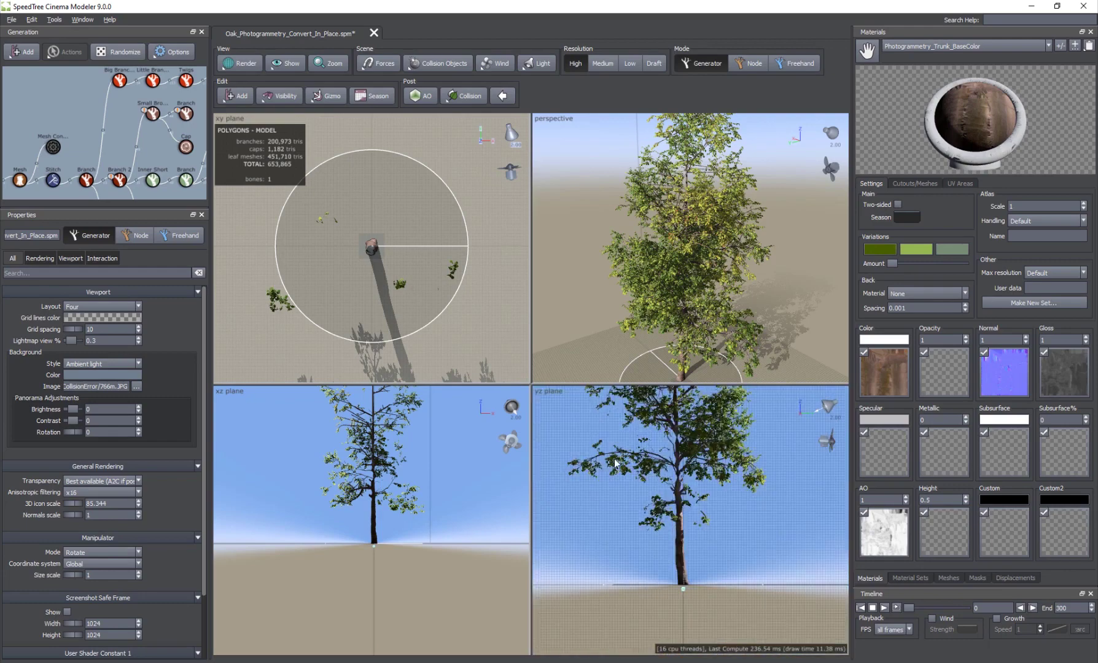
Try the Two (over under) and Two (side by side) viewport layouts, ending on Two (over under).
{"action": "left_click", "coordinate": [91, 307]}
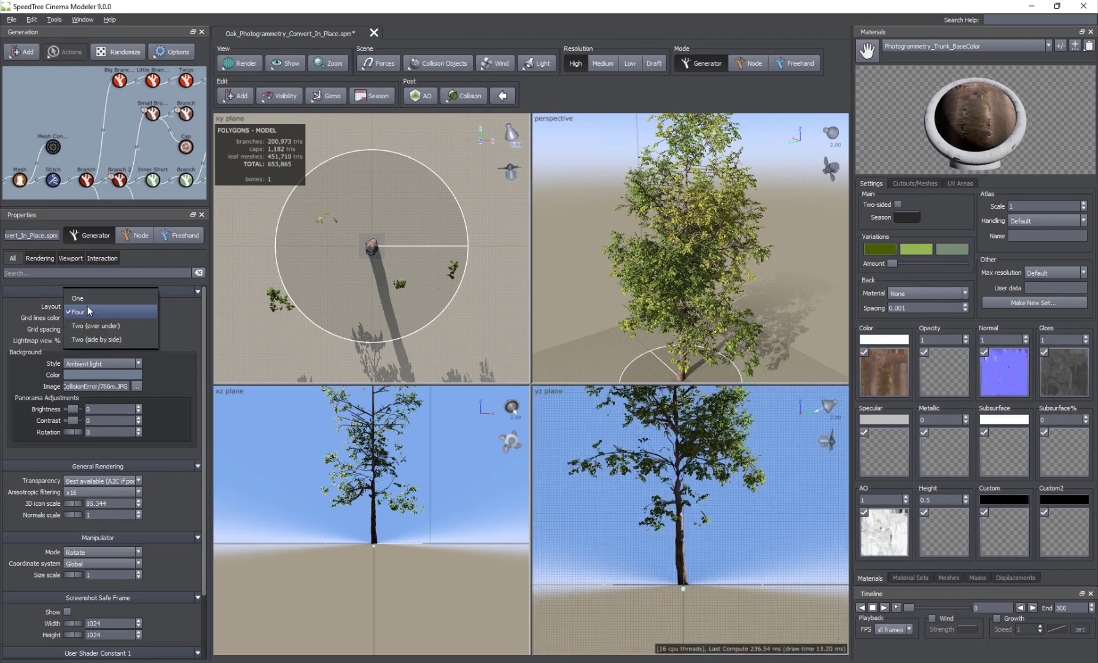
{"action": "left_click", "coordinate": [100, 325]}
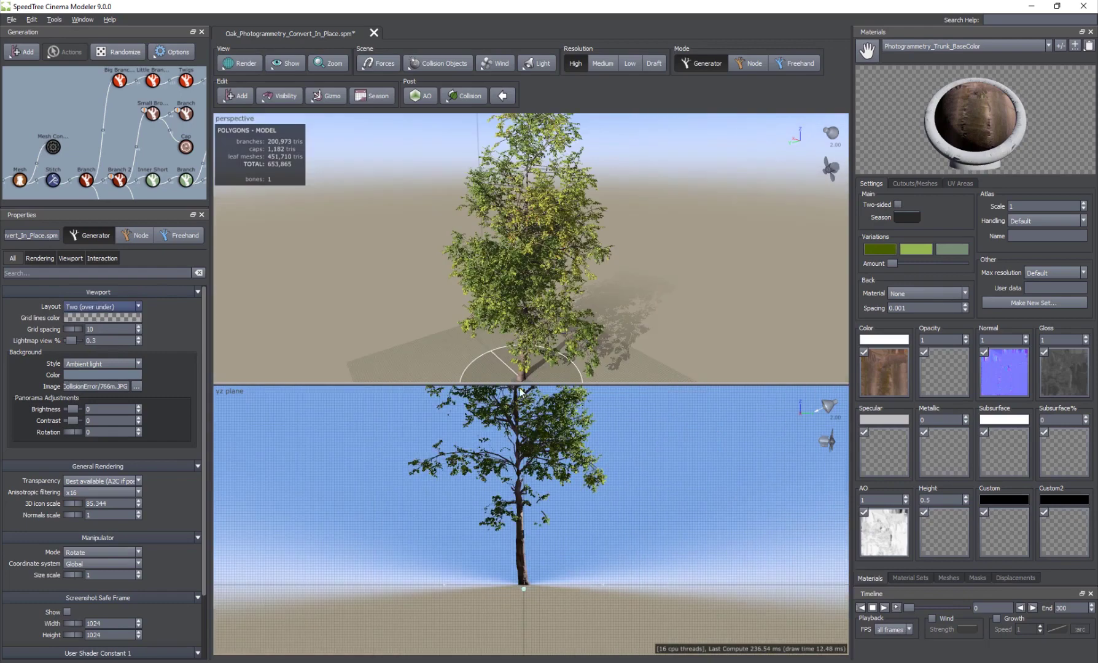
{"action": "left_click", "coordinate": [104, 309]}
{"action": "left_click", "coordinate": [105, 328]}
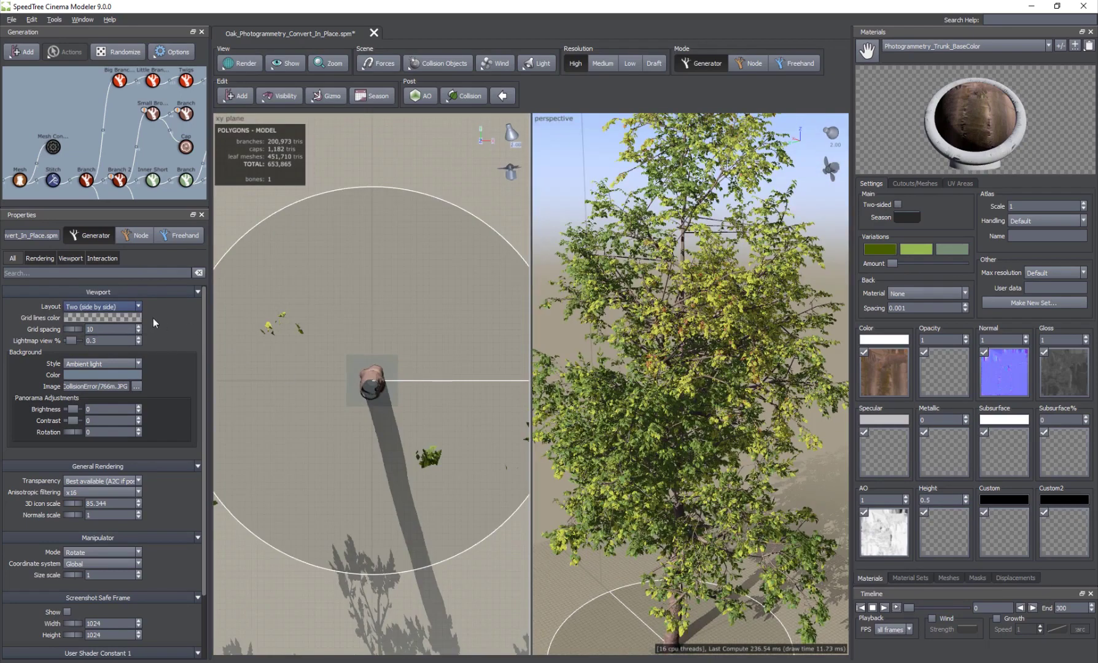
{"action": "left_click", "coordinate": [99, 305]}
{"action": "left_click", "coordinate": [108, 297]}
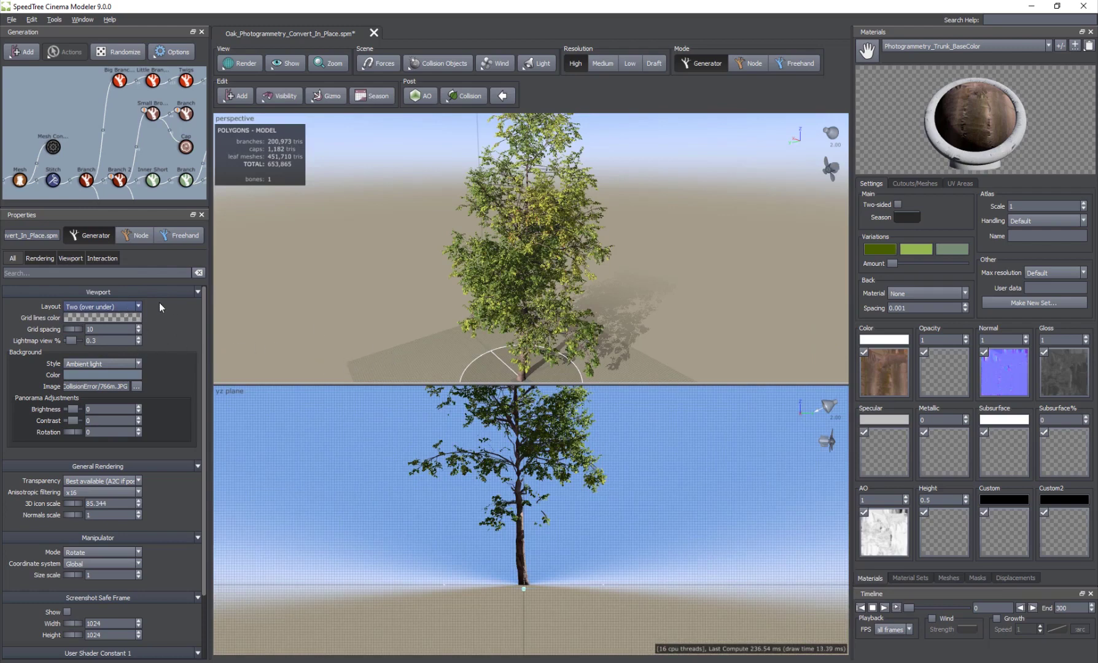
Set the viewport layout to One and toggle the perspective view to the split layout and back.
{"action": "left_click", "coordinate": [85, 306]}
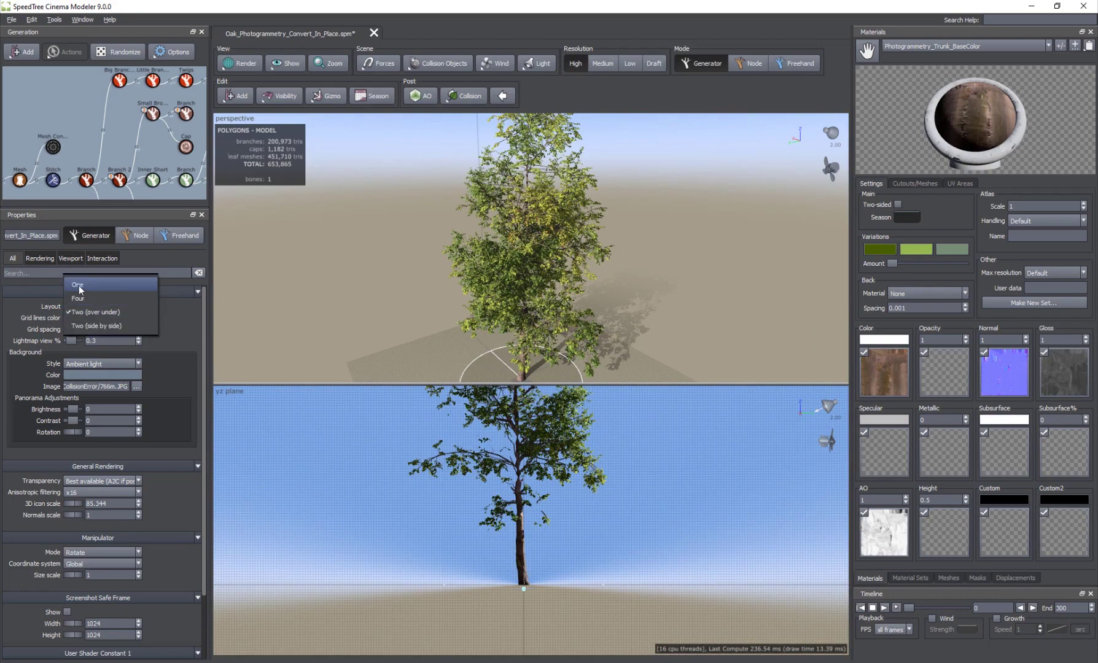
{"action": "left_click", "coordinate": [79, 285]}
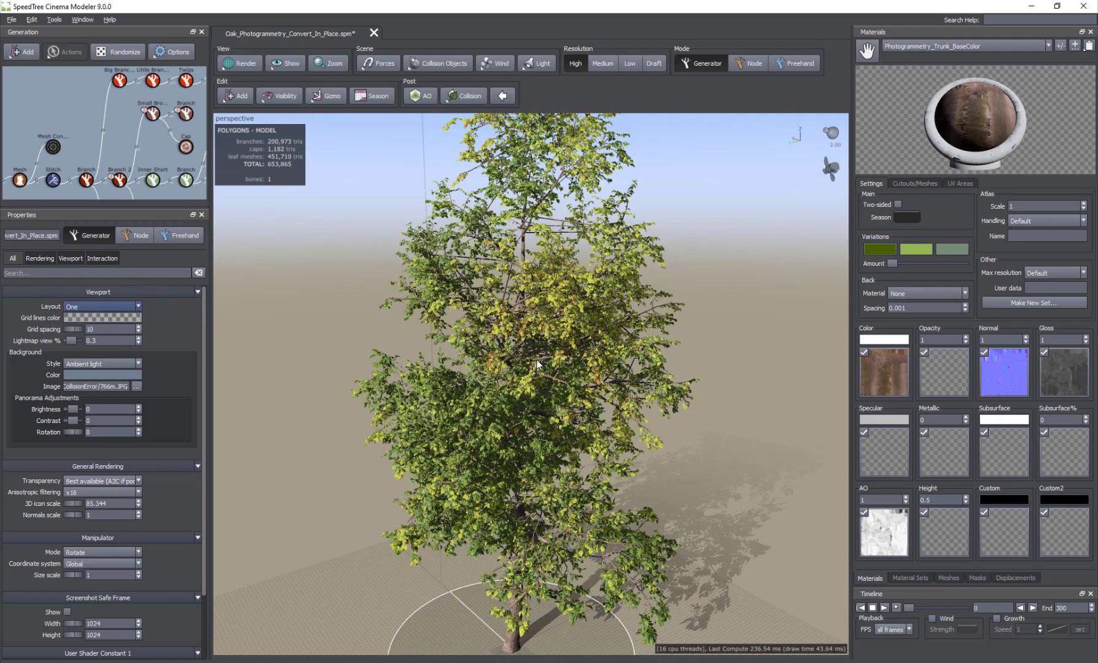
{"action": "left_click", "coordinate": [696, 285]}
{"action": "key", "text": "space"}
{"action": "key", "text": "space"}
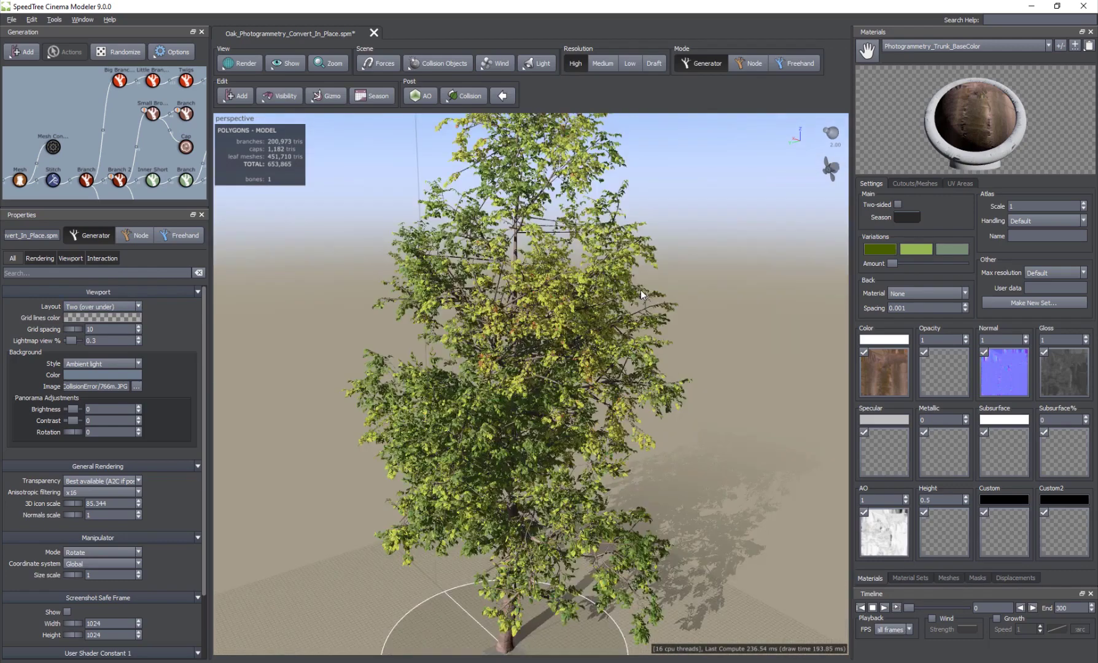
Set the viewport's grid lines color to red, about 0.9 with no green or blue, and view the grid around the oak.
{"action": "left_click_drag", "start_coordinate": [689, 422], "coordinate": [557, 417]}
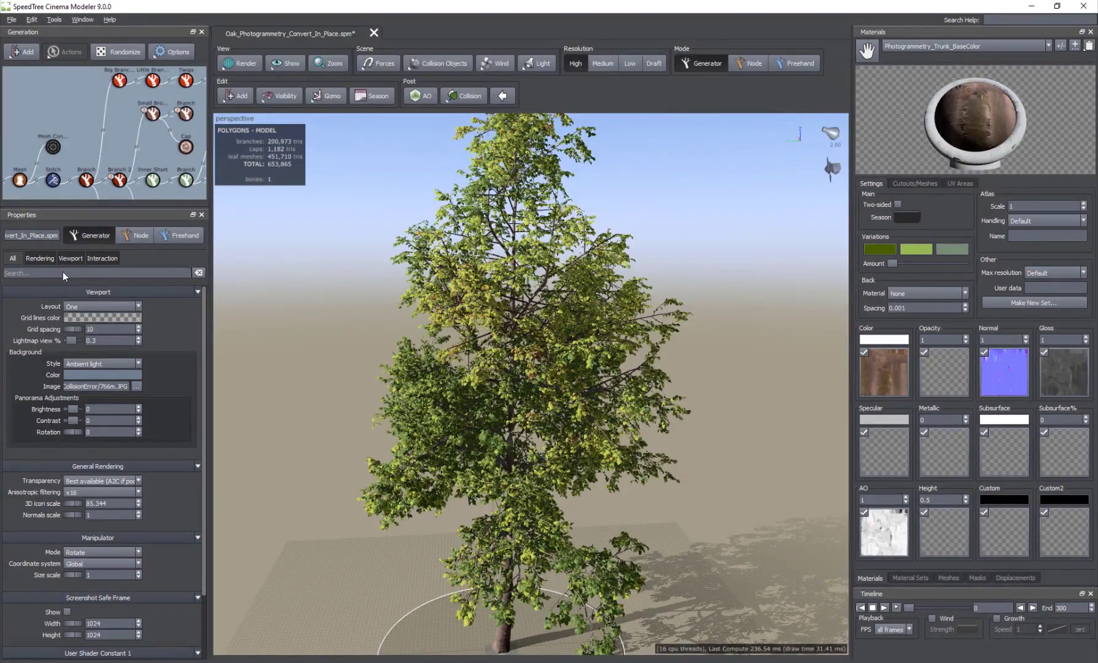
{"action": "scroll", "coordinate": [403, 478], "scroll_direction": "up", "scroll_amount": 5}
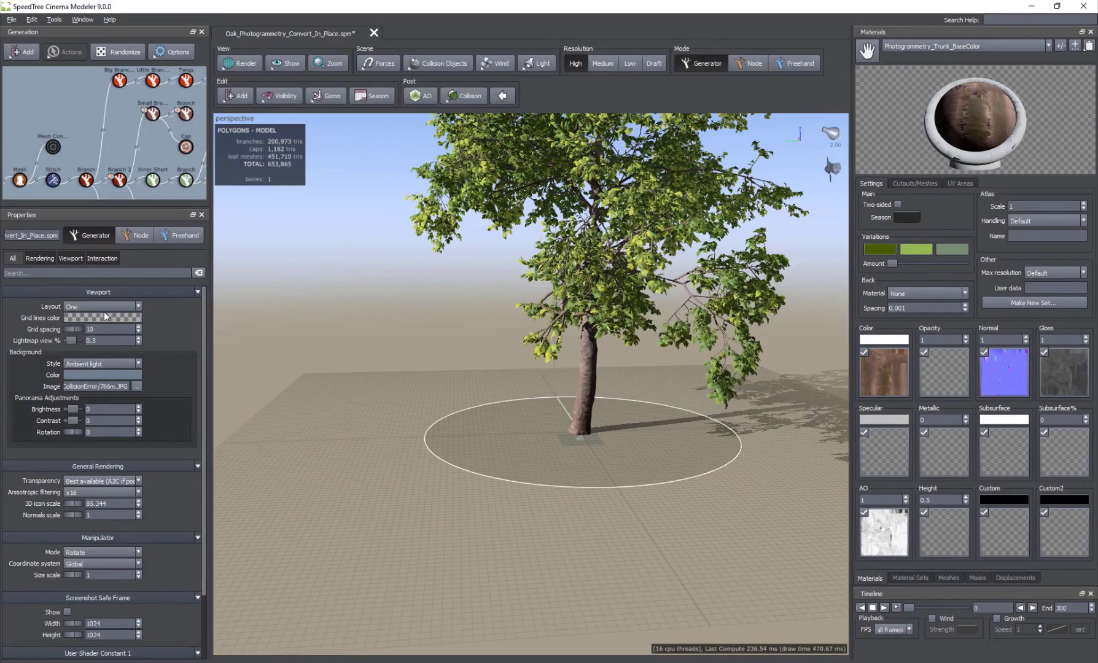
{"action": "left_click", "coordinate": [104, 317]}
{"action": "left_click_drag", "start_coordinate": [170, 397], "coordinate": [192, 397]}
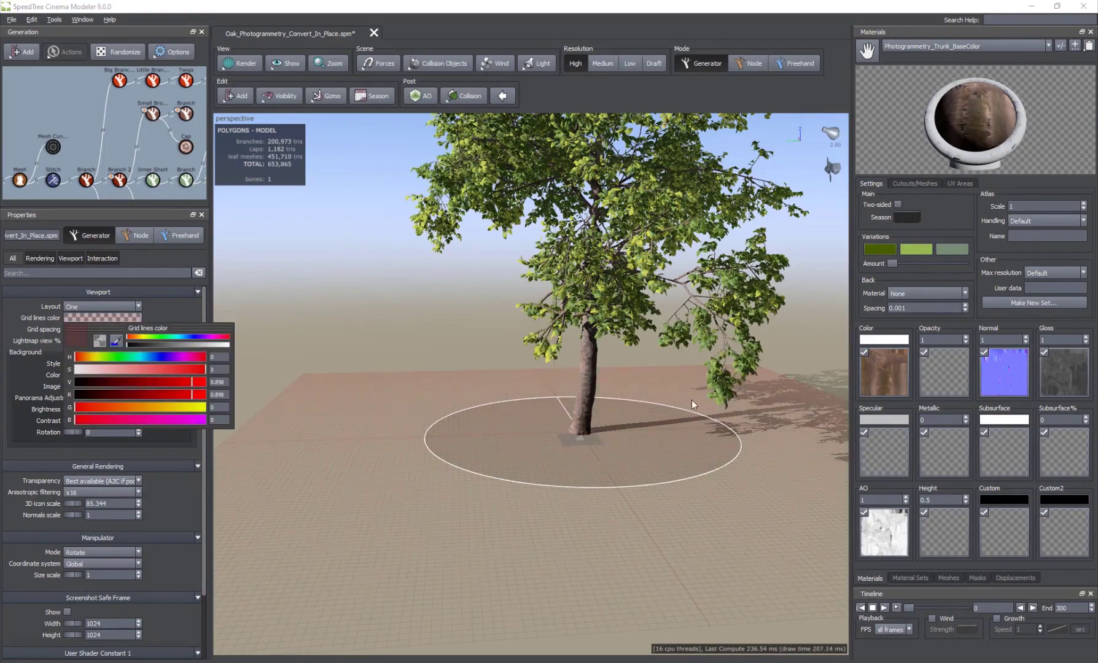
{"action": "middle_click_drag", "start_coordinate": [692, 400], "coordinate": [636, 455]}
{"action": "left_click_drag", "start_coordinate": [636, 454], "coordinate": [525, 462]}
{"action": "scroll", "coordinate": [567, 463], "scroll_direction": "down", "scroll_amount": 5}
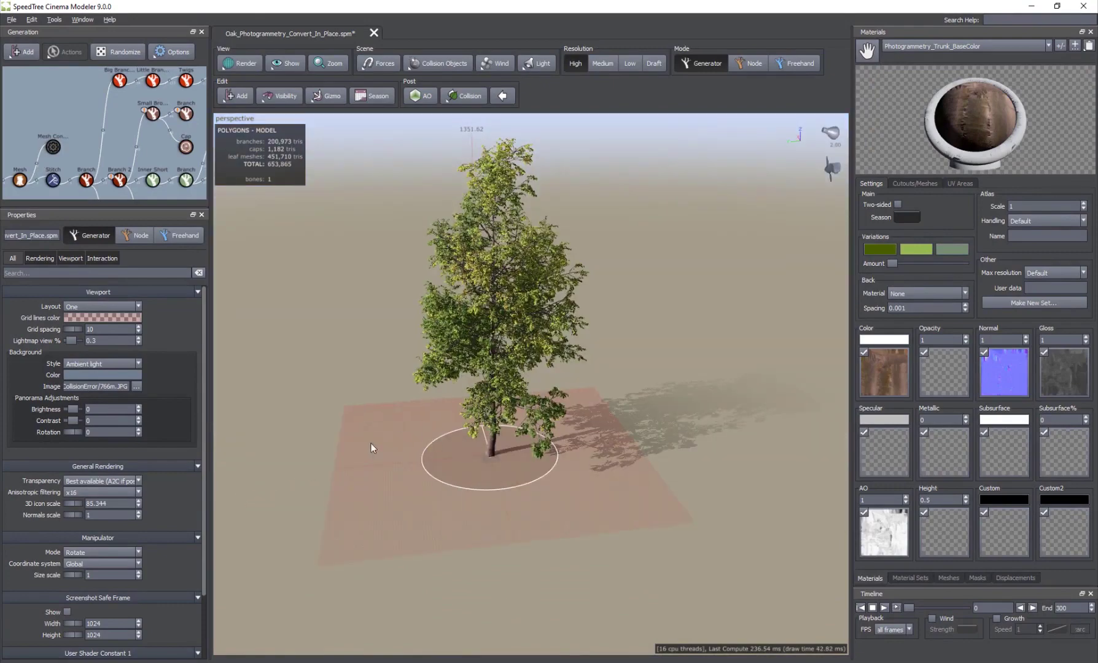
Set the viewport's grid lines color to black by lowering its brightness value to 0.
{"action": "left_click_drag", "start_coordinate": [371, 443], "coordinate": [401, 212]}
{"action": "scroll", "coordinate": [437, 356], "scroll_direction": "up", "scroll_amount": 5}
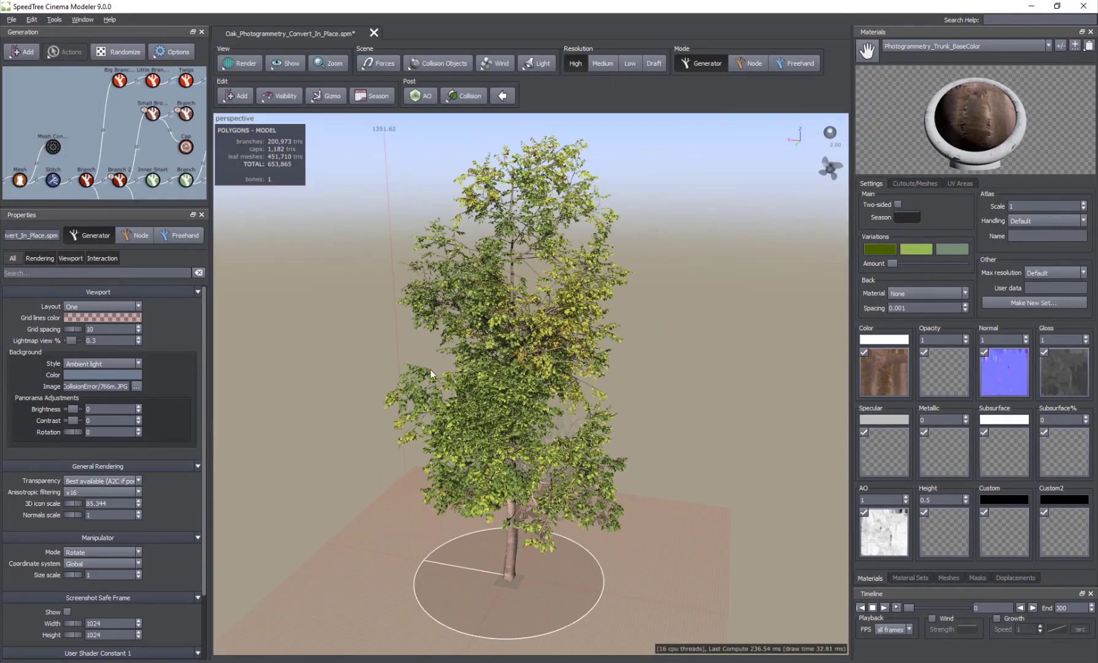
{"action": "left_click", "coordinate": [100, 318]}
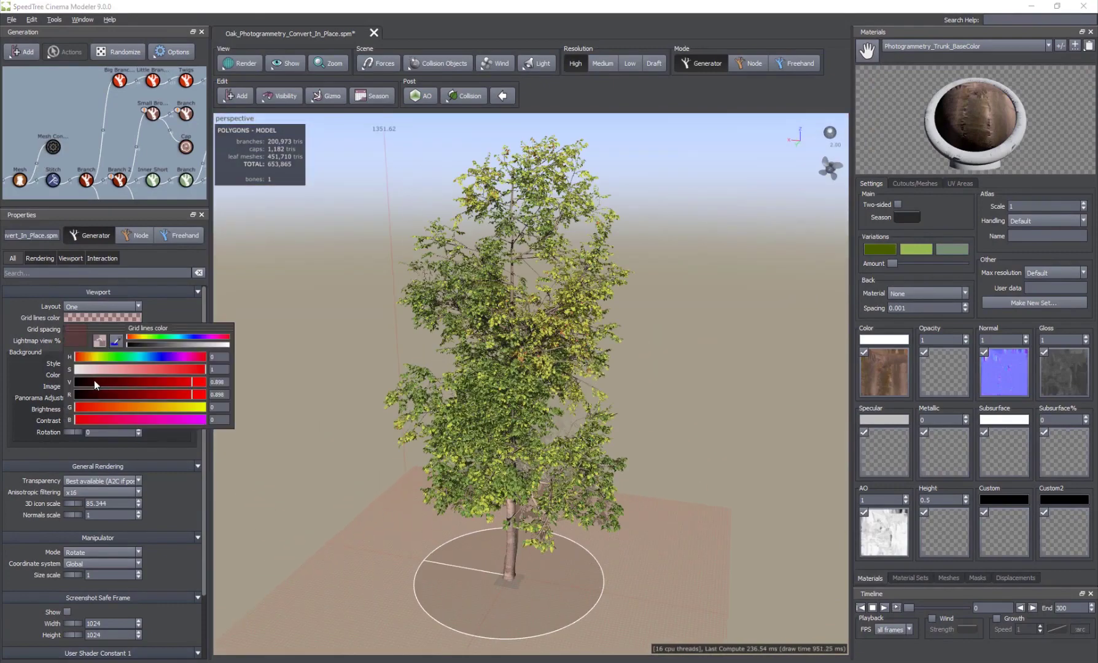
{"action": "left_click_drag", "start_coordinate": [95, 382], "coordinate": [2, 387]}
Examine the ground grid and the human scale figure beside the oak, both close up and from farther away.
{"action": "middle_click_drag", "start_coordinate": [413, 517], "coordinate": [435, 454]}
{"action": "scroll", "coordinate": [435, 455], "scroll_direction": "up", "scroll_amount": 5}
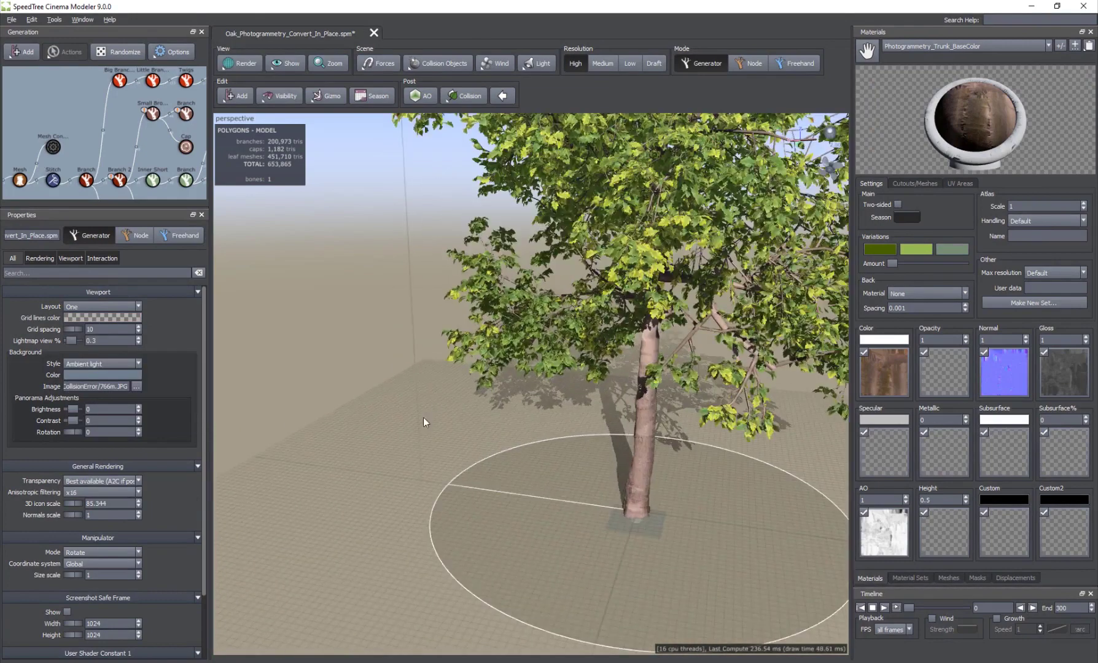
{"action": "scroll", "coordinate": [416, 476], "scroll_direction": "up", "scroll_amount": 5}
{"action": "middle_click_drag", "start_coordinate": [354, 546], "coordinate": [392, 472]}
{"action": "scroll", "coordinate": [441, 296], "scroll_direction": "up", "scroll_amount": 3}
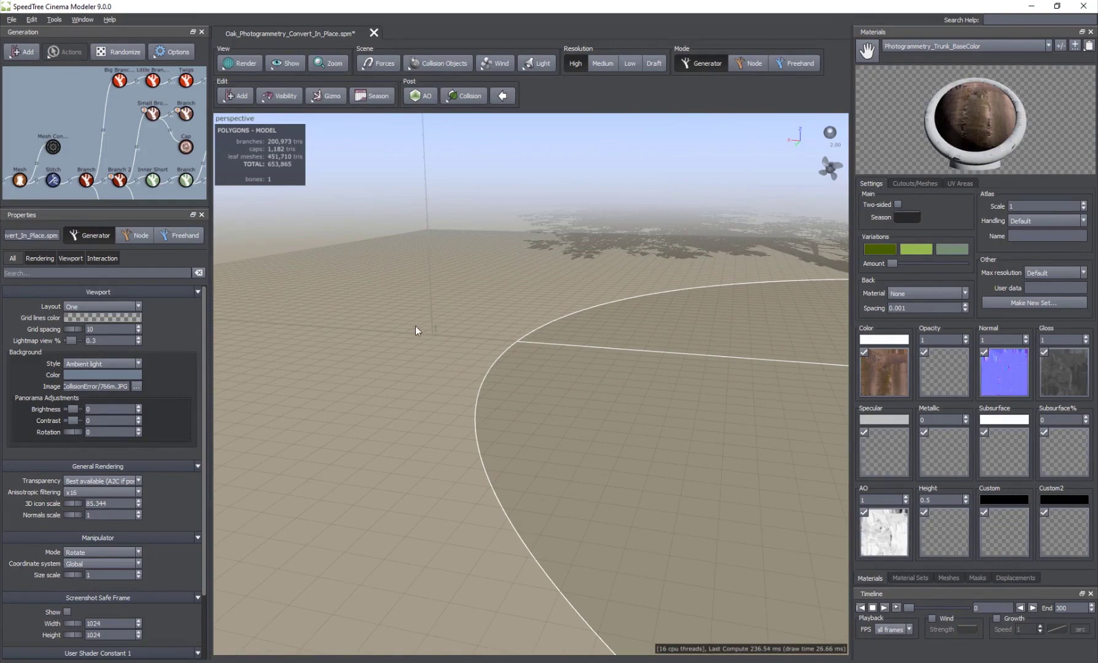
{"action": "scroll", "coordinate": [415, 326], "scroll_direction": "up", "scroll_amount": 3}
{"action": "middle_click_drag", "start_coordinate": [379, 306], "coordinate": [408, 354]}
{"action": "scroll", "coordinate": [408, 354], "scroll_direction": "up", "scroll_amount": 2}
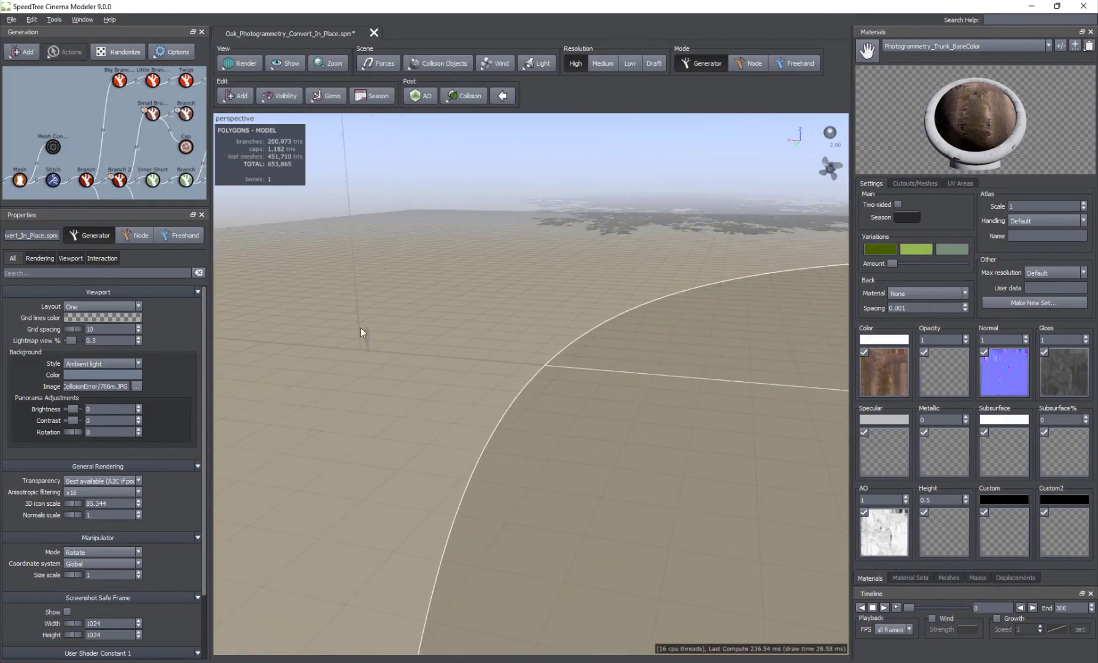
{"action": "left_click_drag", "start_coordinate": [361, 329], "coordinate": [570, 508]}
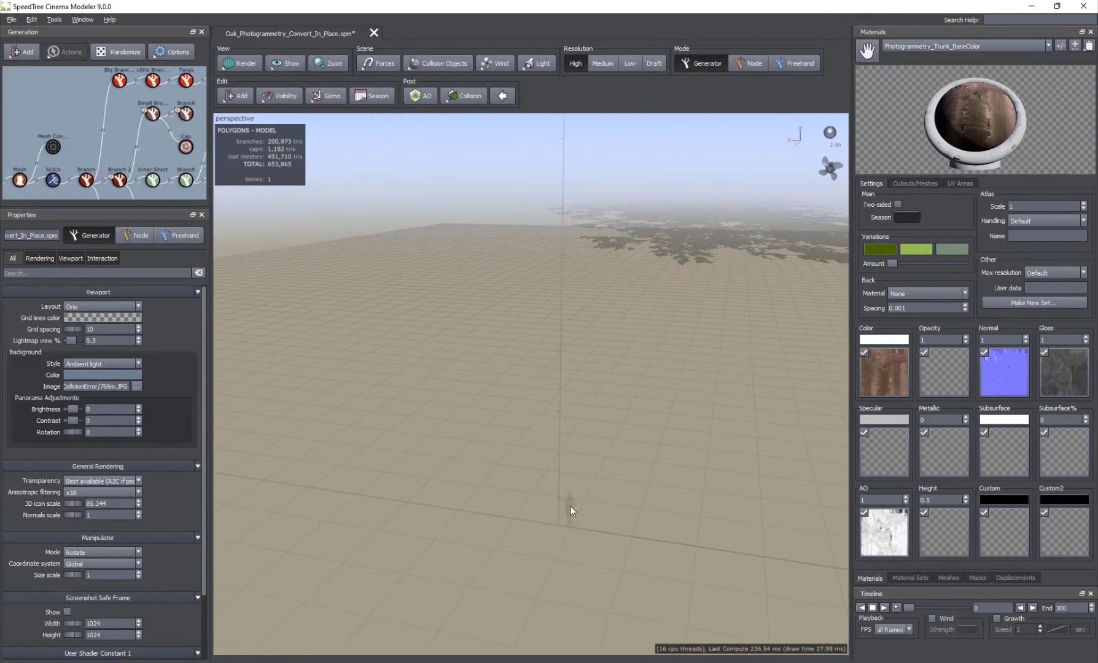
{"action": "middle_click_drag", "start_coordinate": [554, 462], "coordinate": [527, 428]}
{"action": "scroll", "coordinate": [495, 371], "scroll_direction": "down", "scroll_amount": 10}
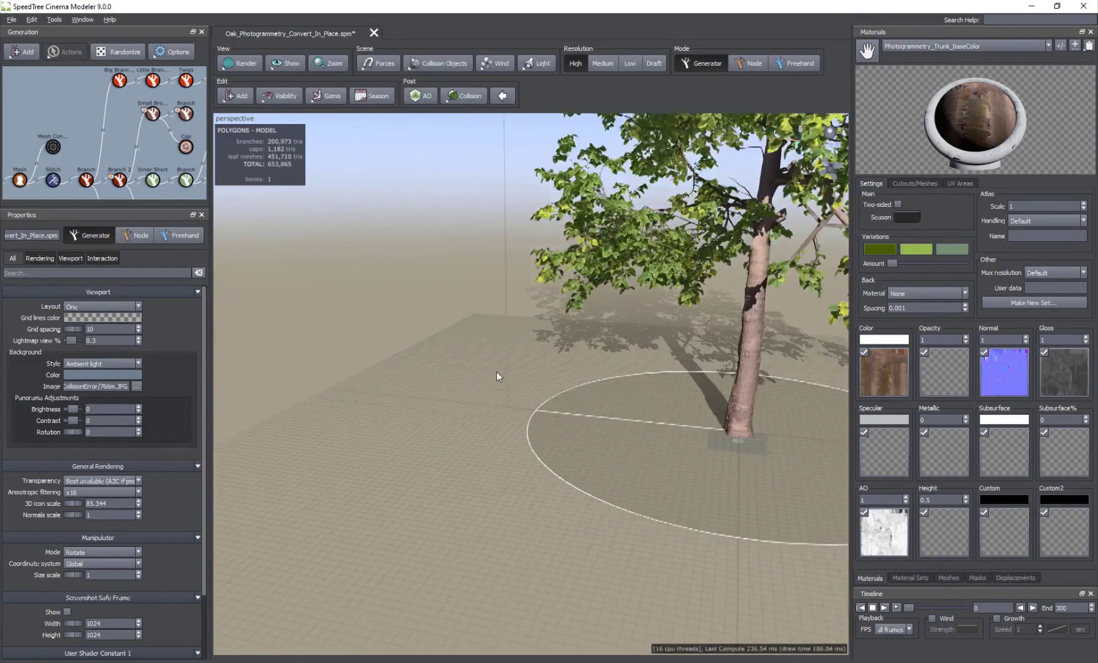
{"action": "left_click_drag", "start_coordinate": [546, 258], "coordinate": [513, 320]}
{"action": "left_click_drag", "start_coordinate": [446, 376], "coordinate": [482, 434]}
{"action": "scroll", "coordinate": [488, 333], "scroll_direction": "down", "scroll_amount": 15}
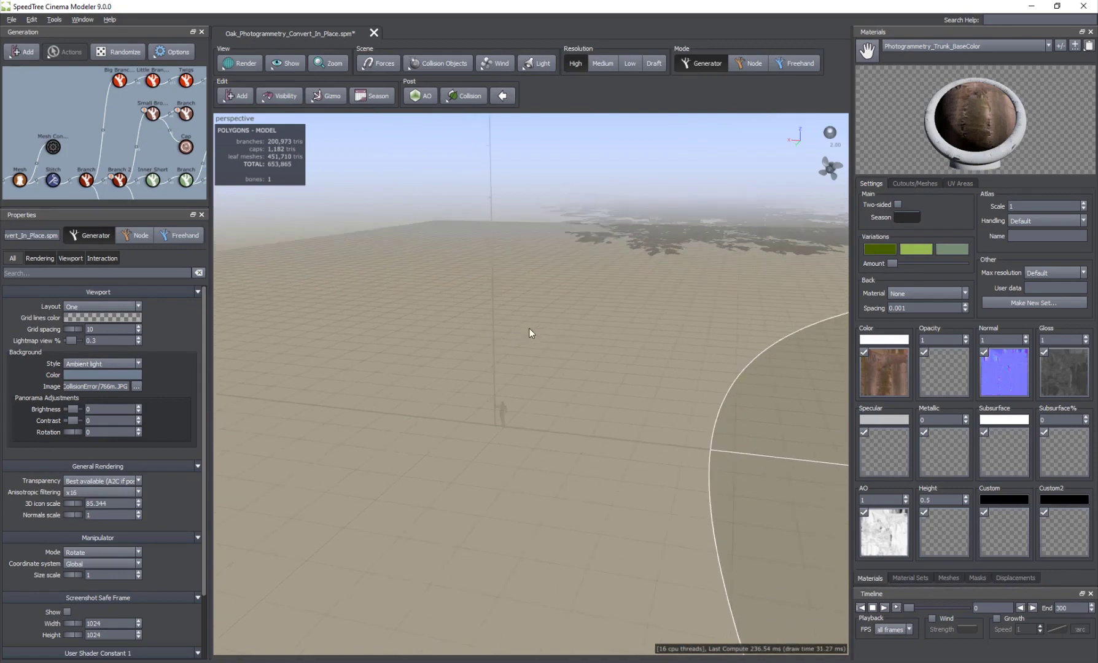
{"action": "scroll", "coordinate": [507, 333], "scroll_direction": "up", "scroll_amount": 5}
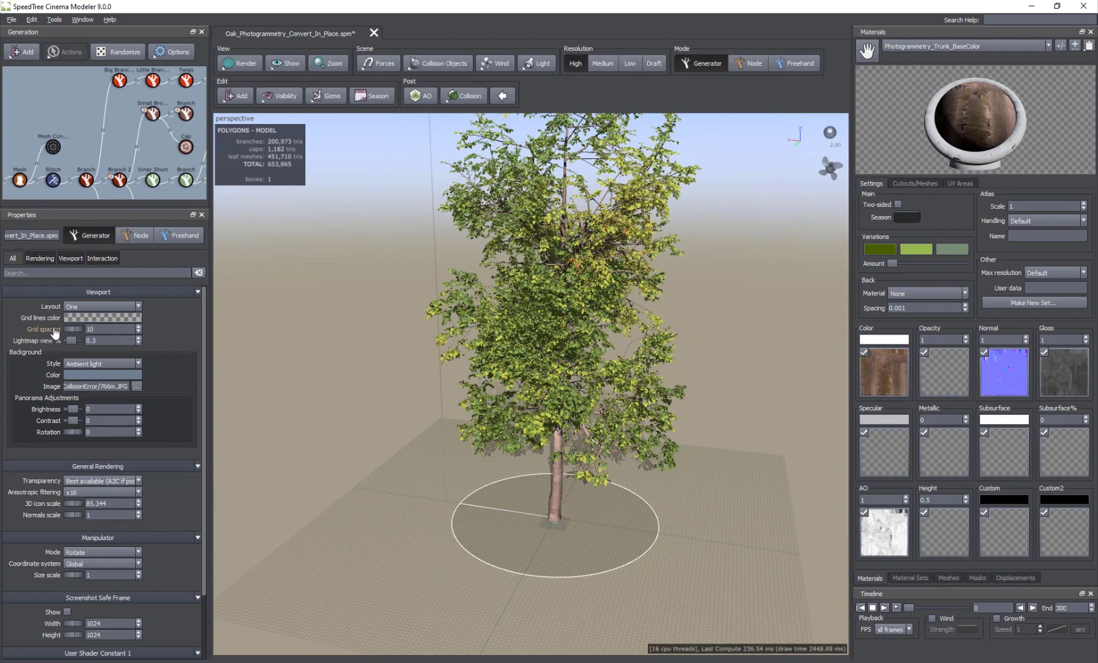
Set the viewport's grid spacing to 29 and view the grid at ground level near the trunk.
{"action": "middle_click_drag", "start_coordinate": [348, 541], "coordinate": [423, 449]}
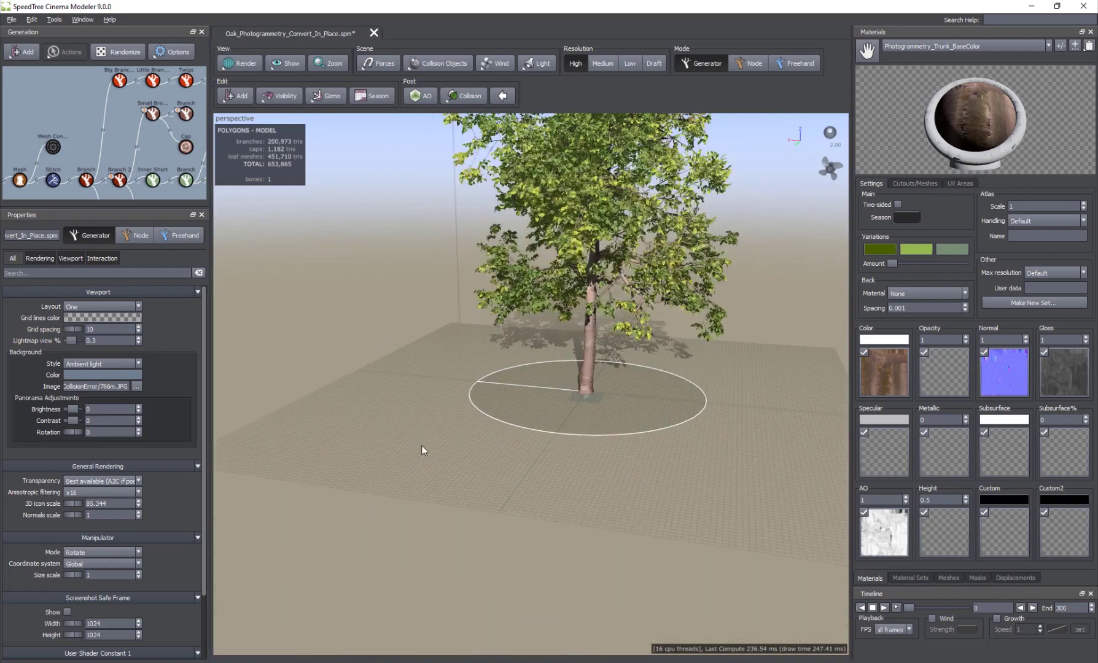
{"action": "scroll", "coordinate": [420, 437], "scroll_direction": "up", "scroll_amount": 3}
{"action": "left_click_drag", "start_coordinate": [73, 330], "coordinate": [239, 337]}
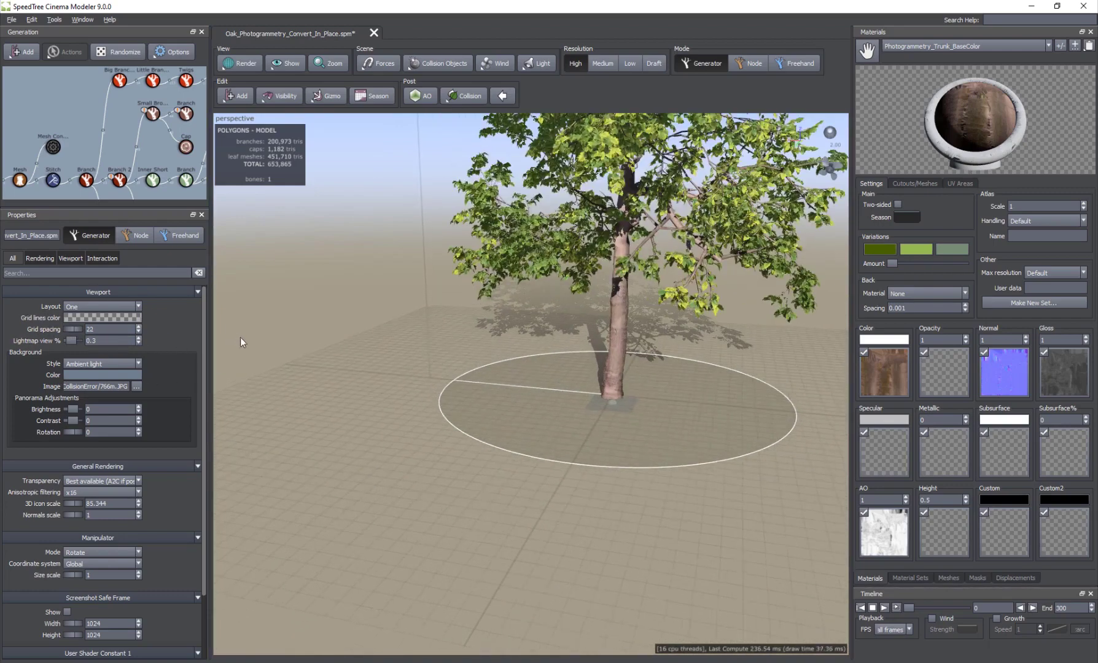
{"action": "left_click_drag", "start_coordinate": [76, 330], "coordinate": [80, 330]}
{"action": "left_click_drag", "start_coordinate": [430, 521], "coordinate": [473, 416]}
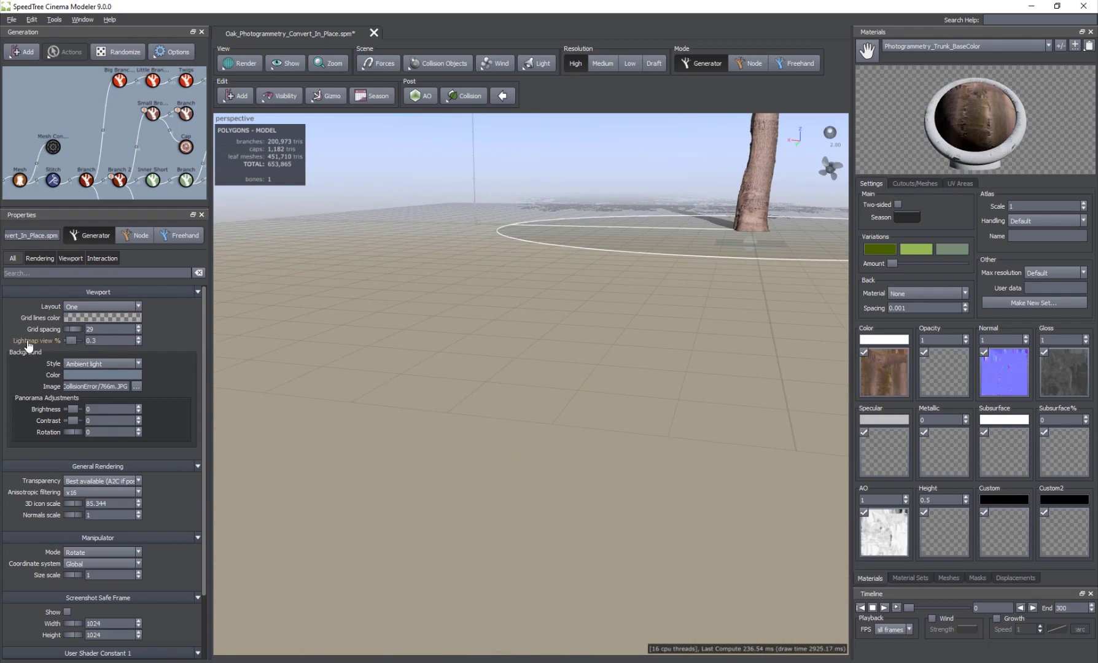
Examine the oak and the widened ground grid from above and from different distances.
{"action": "mouse_move", "coordinate": [485, 283]}
{"action": "left_mouse_down"}
{"action": "mouse_move", "coordinate": [506, 295]}
{"action": "mouse_move", "coordinate": [496, 288]}
{"action": "left_mouse_up"}
{"action": "scroll", "coordinate": [532, 275], "scroll_direction": "down", "scroll_amount": 5}
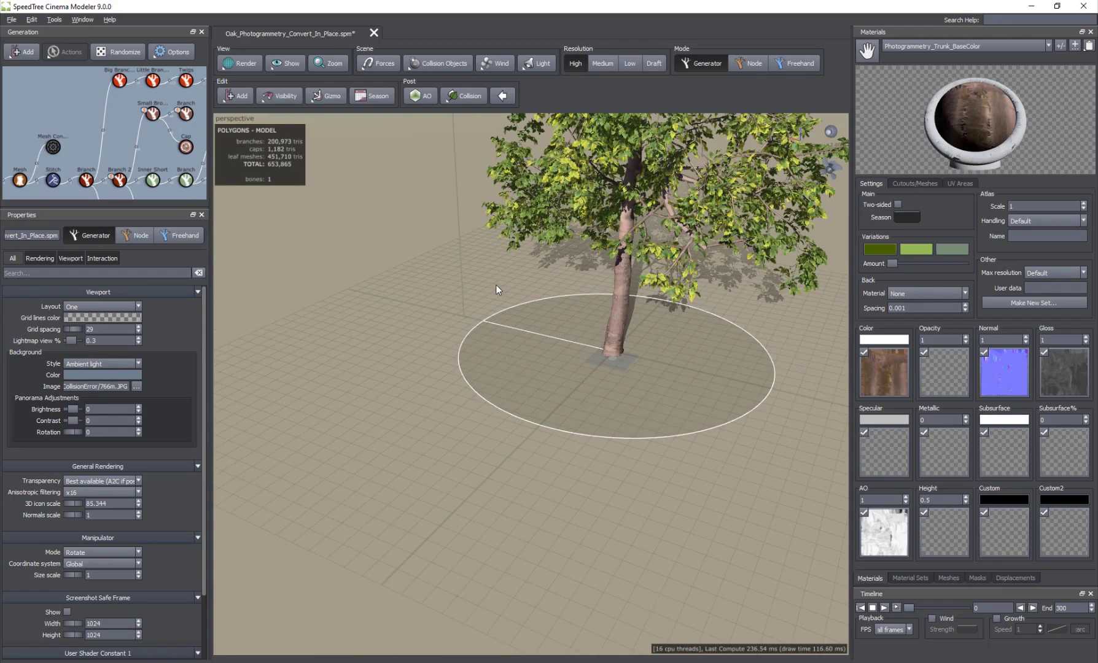
{"action": "left_click_drag", "start_coordinate": [496, 285], "coordinate": [502, 299]}
{"action": "scroll", "coordinate": [519, 283], "scroll_direction": "down", "scroll_amount": 5}
{"action": "middle_click_drag", "start_coordinate": [541, 264], "coordinate": [521, 307]}
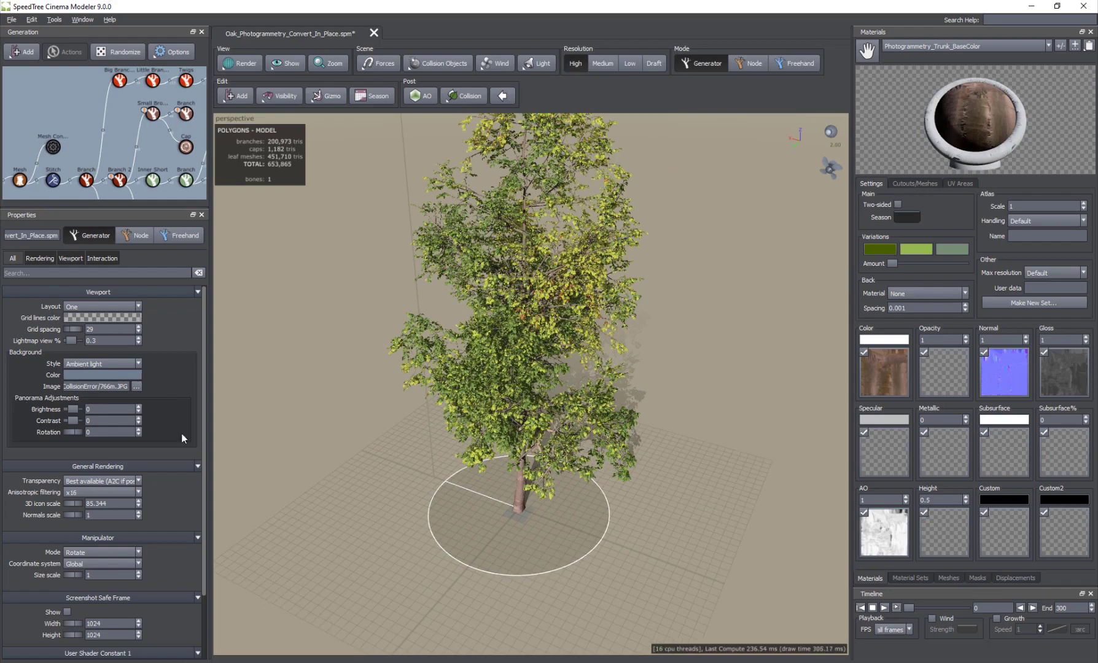
{"action": "left_click_drag", "start_coordinate": [594, 418], "coordinate": [489, 400]}
{"action": "middle_click_drag", "start_coordinate": [471, 400], "coordinate": [516, 451]}
{"action": "scroll", "coordinate": [490, 349], "scroll_direction": "up", "scroll_amount": 3}
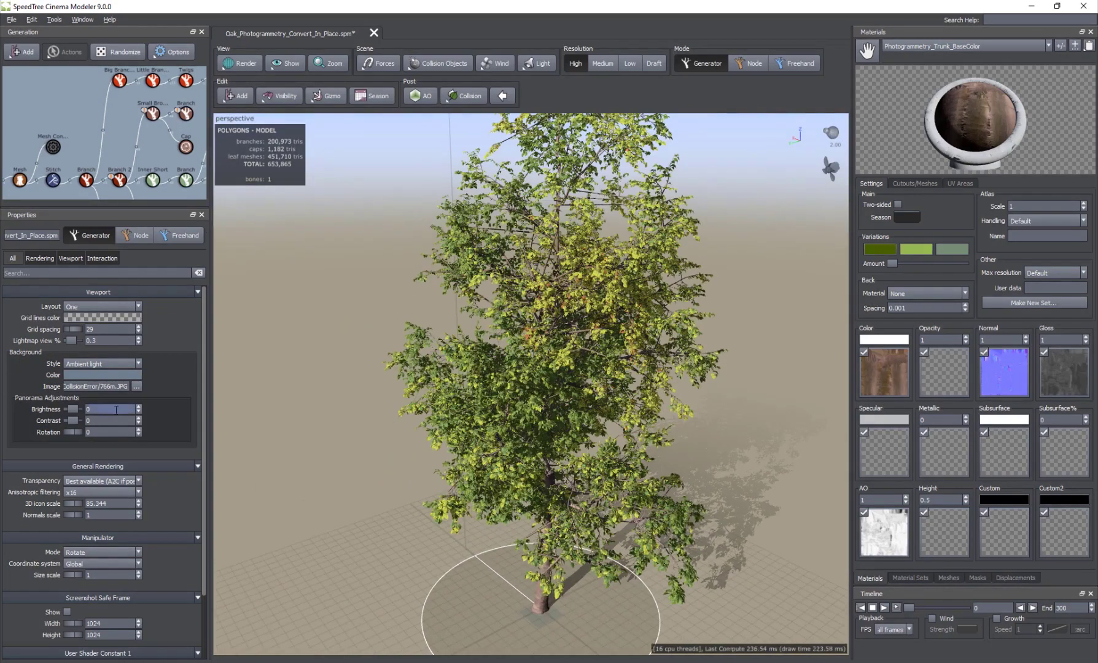
Set the viewport background style to Solid color and view the whole oak against it.
{"action": "left_click", "coordinate": [104, 364]}
{"action": "left_click", "coordinate": [103, 386]}
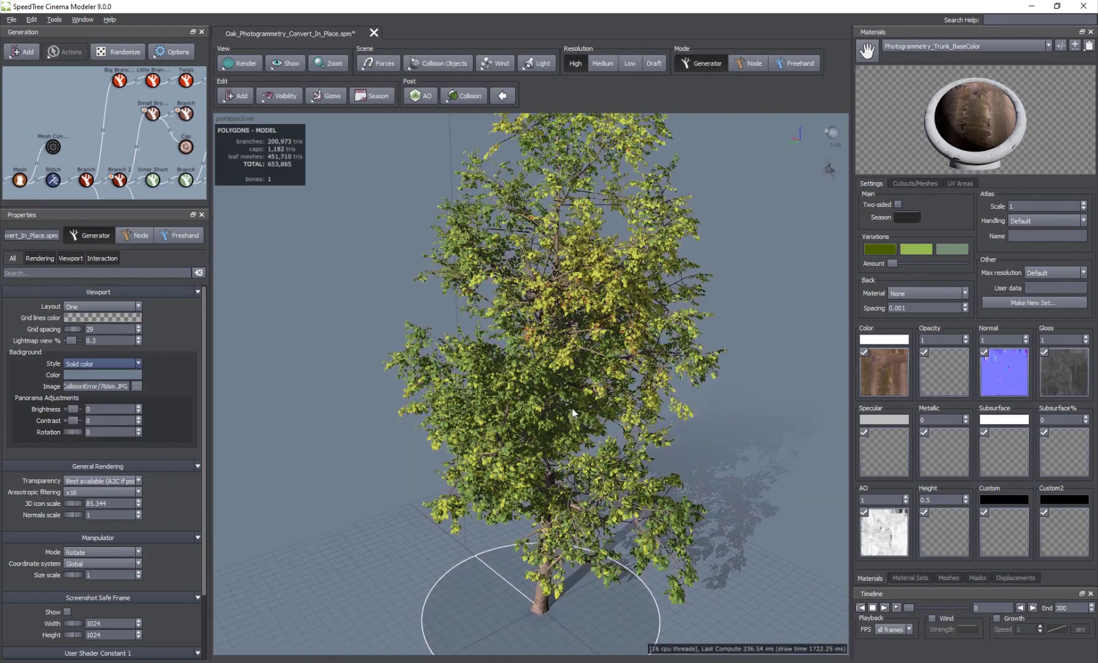
{"action": "scroll", "coordinate": [465, 473], "scroll_direction": "down", "scroll_amount": 3}
{"action": "left_click_drag", "start_coordinate": [465, 473], "coordinate": [504, 474]}
{"action": "scroll", "coordinate": [581, 501], "scroll_direction": "up", "scroll_amount": 3}
{"action": "scroll", "coordinate": [460, 407], "scroll_direction": "down", "scroll_amount": 2}
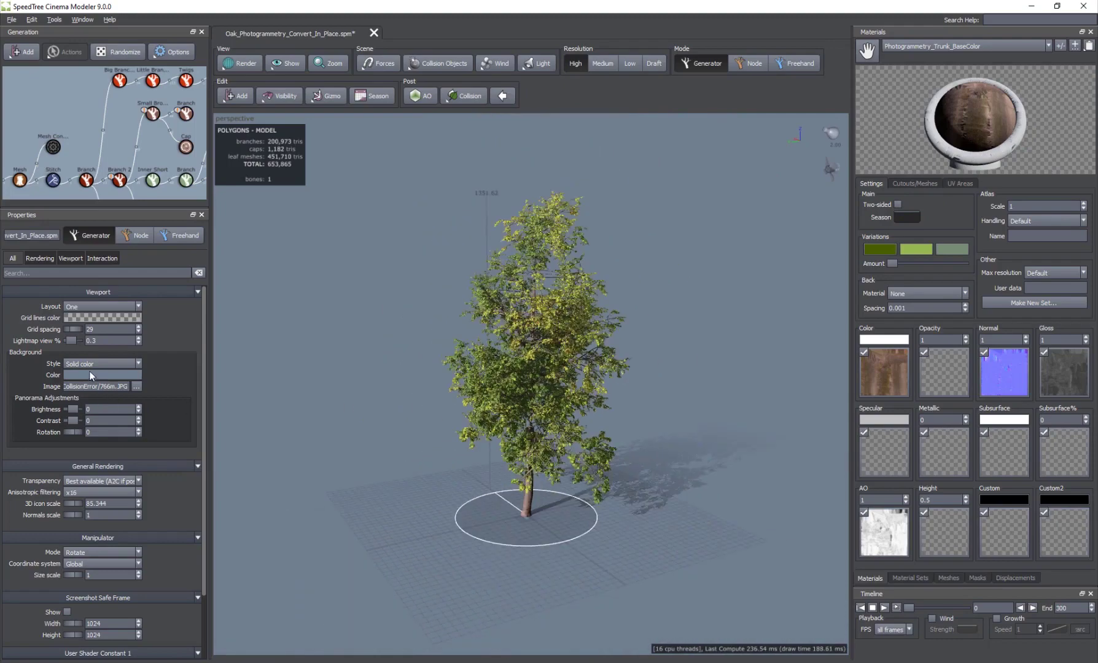
Switch the background style to Ambient light for comparison and return it to Solid color.
{"action": "left_click", "coordinate": [88, 366]}
{"action": "left_click", "coordinate": [85, 357]}
{"action": "left_click_drag", "start_coordinate": [473, 441], "coordinate": [445, 422]}
{"action": "left_click", "coordinate": [102, 364]}
{"action": "left_click", "coordinate": [108, 384]}
Examine the oak's foliage up close against the solid background.
{"action": "scroll", "coordinate": [496, 339], "scroll_direction": "up", "scroll_amount": 5}
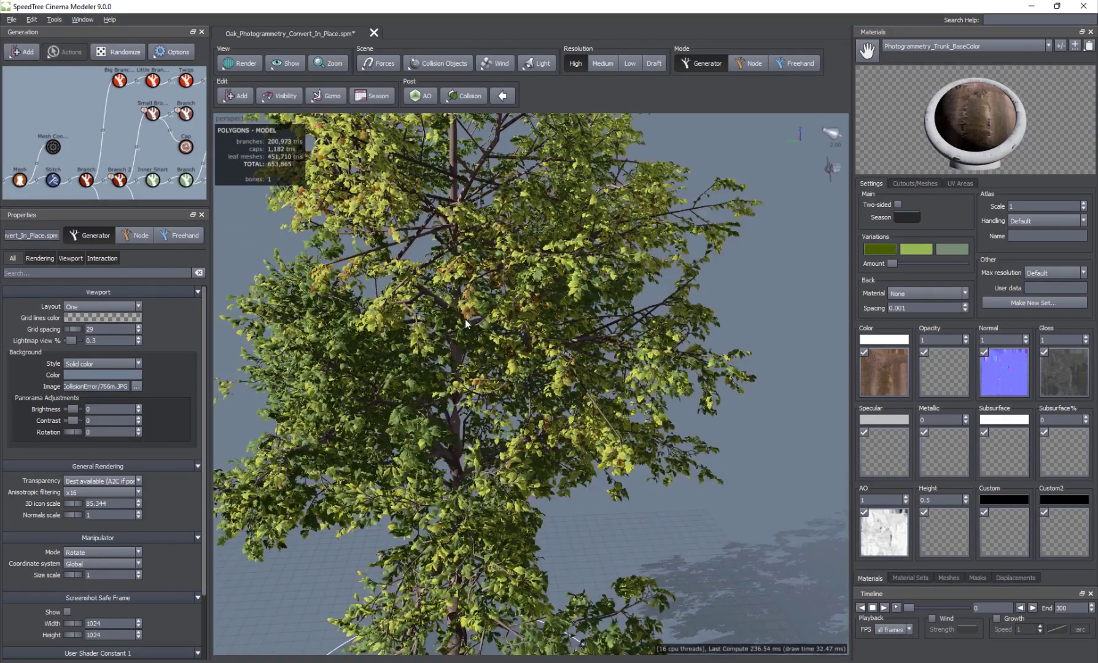
{"action": "scroll", "coordinate": [461, 326], "scroll_direction": "down", "scroll_amount": 3}
{"action": "left_click_drag", "start_coordinate": [421, 356], "coordinate": [454, 342]}
{"action": "scroll", "coordinate": [453, 342], "scroll_direction": "up", "scroll_amount": 3}
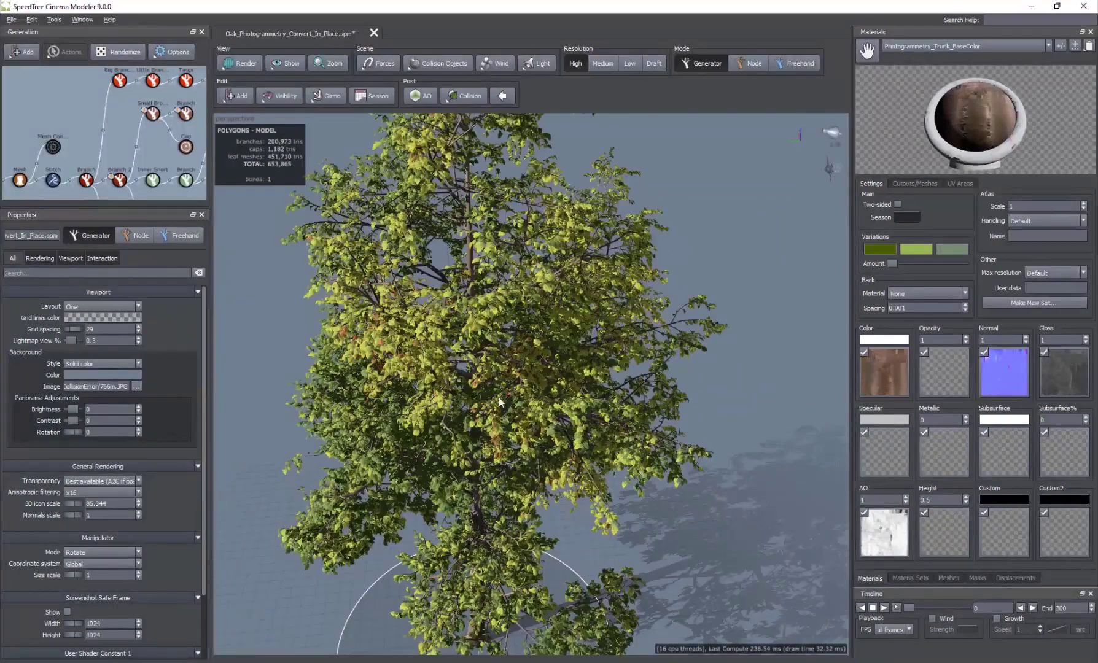
{"action": "scroll", "coordinate": [504, 396], "scroll_direction": "up", "scroll_amount": 5}
{"action": "left_click_drag", "start_coordinate": [494, 398], "coordinate": [505, 401]}
{"action": "middle_click_drag", "start_coordinate": [505, 401], "coordinate": [498, 434]}
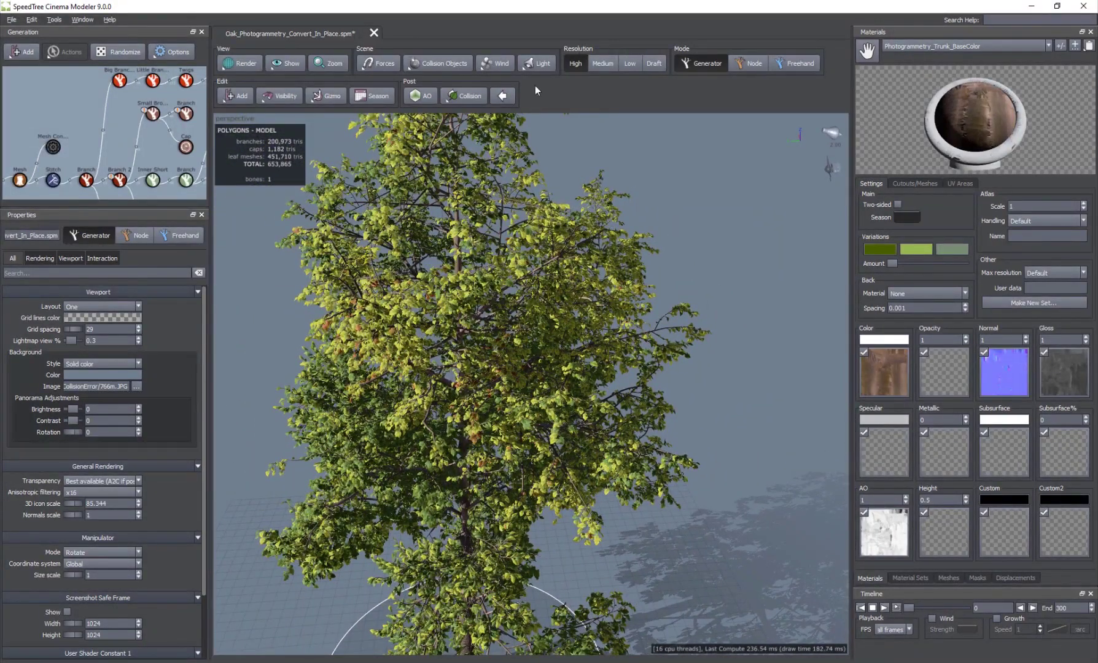
Switch the model's resolution to Medium, view the whole oak, and lower the resolution to Low.
{"action": "left_click", "coordinate": [599, 65]}
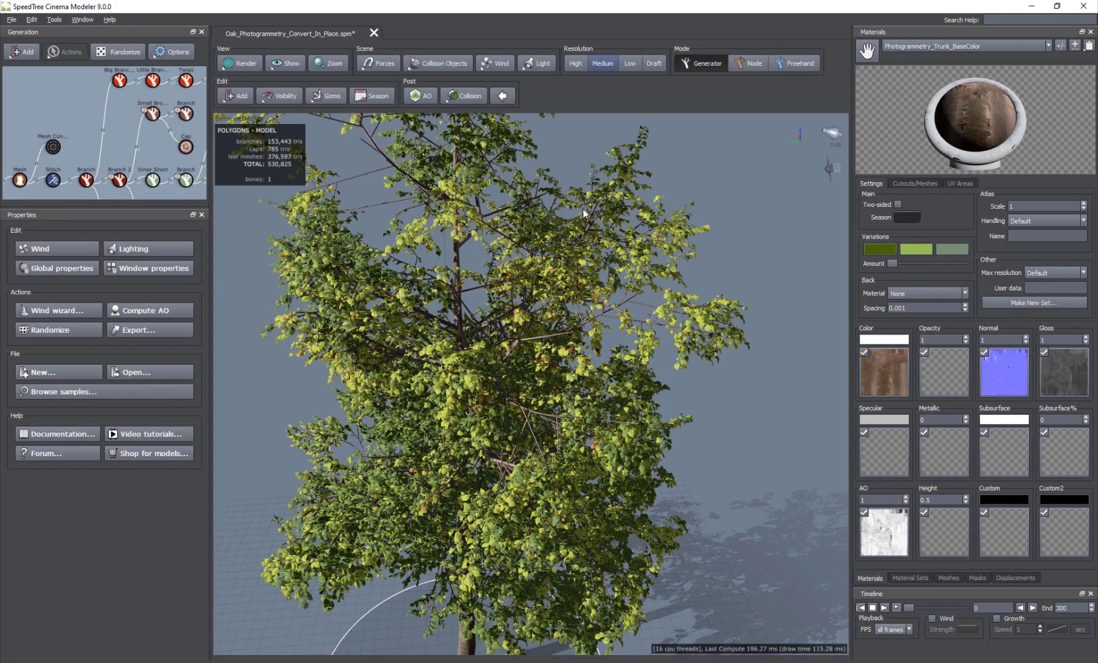
{"action": "scroll", "coordinate": [583, 208], "scroll_direction": "down", "scroll_amount": 5}
{"action": "mouse_move", "coordinate": [519, 369]}
{"action": "left_mouse_down"}
{"action": "mouse_move", "coordinate": [541, 372]}
{"action": "mouse_move", "coordinate": [519, 376]}
{"action": "left_mouse_up"}
{"action": "left_click", "coordinate": [631, 63]}
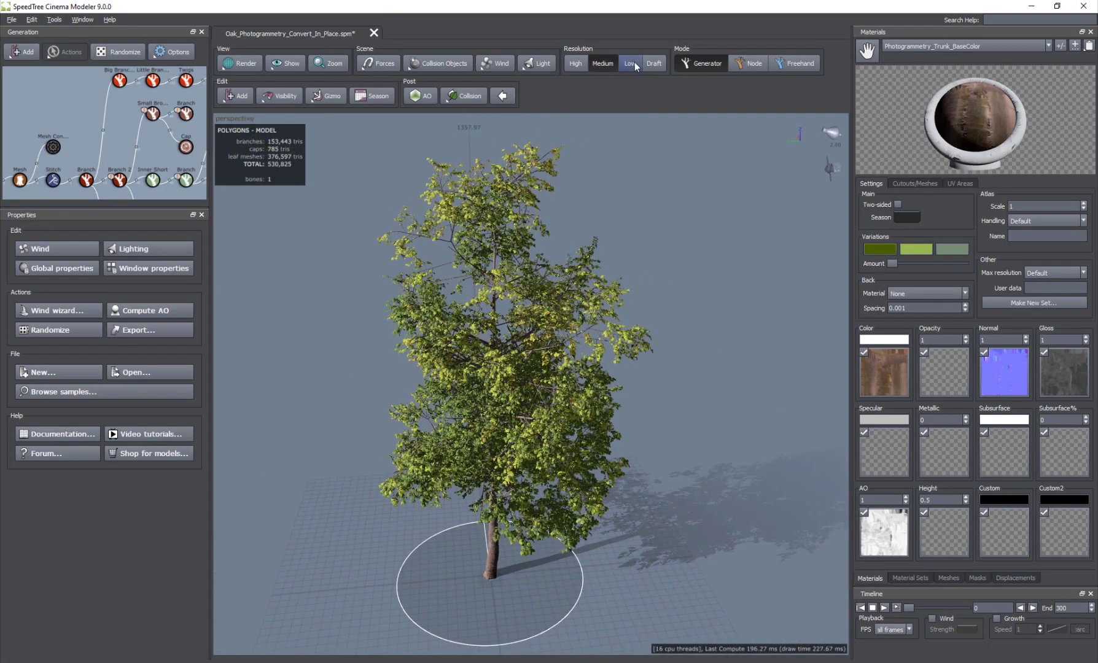
{"action": "left_click", "coordinate": [634, 63]}
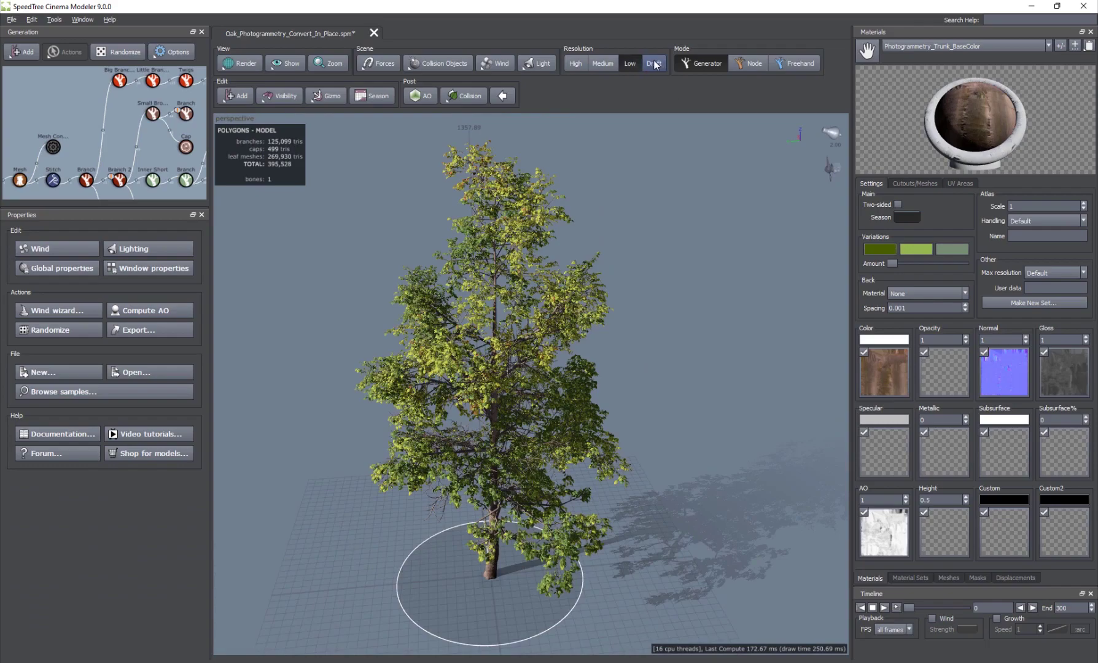
Try the Draft resolution, view the oak's leaves up close, and return to Low.
{"action": "left_click", "coordinate": [655, 63]}
{"action": "left_click_drag", "start_coordinate": [436, 380], "coordinate": [594, 154]}
{"action": "scroll", "coordinate": [420, 361], "scroll_direction": "up", "scroll_amount": 5}
{"action": "scroll", "coordinate": [536, 354], "scroll_direction": "down", "scroll_amount": 4}
{"action": "left_click", "coordinate": [629, 65]}
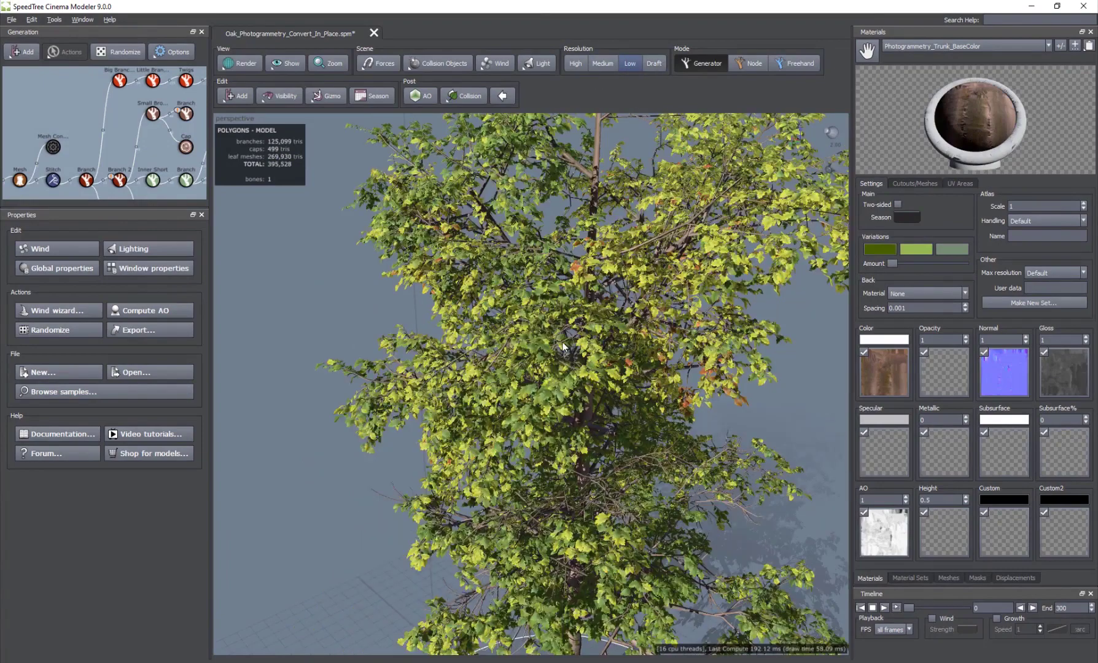
Examine the low-resolution oak from several sides and distances.
{"action": "scroll", "coordinate": [608, 268], "scroll_direction": "down", "scroll_amount": 5}
{"action": "left_click_drag", "start_coordinate": [610, 266], "coordinate": [521, 429]}
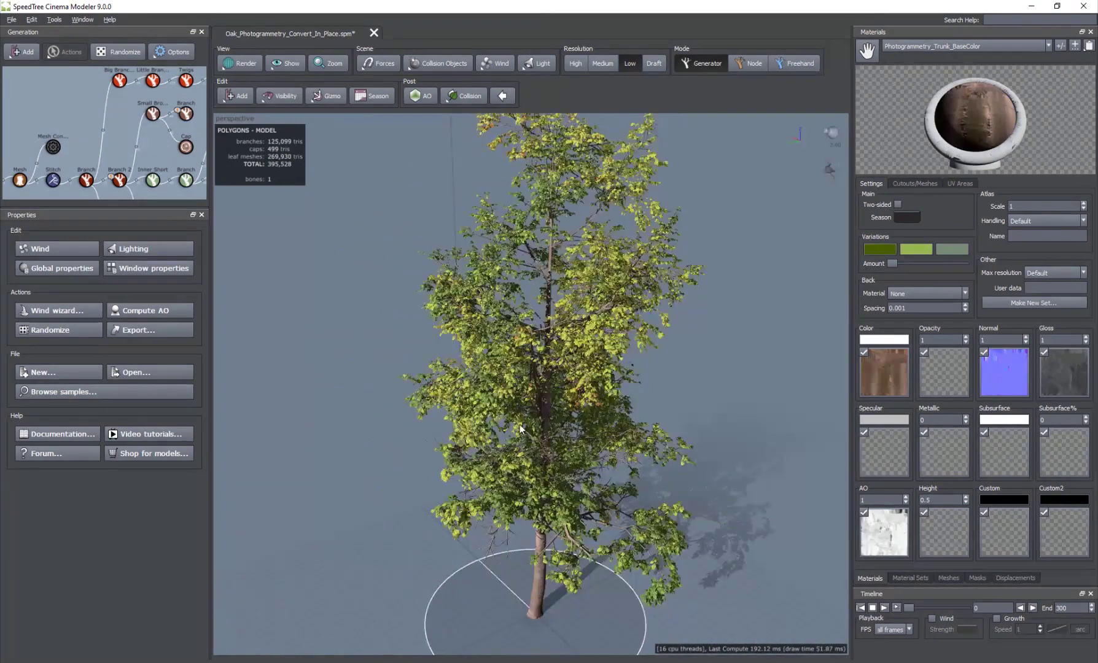
{"action": "scroll", "coordinate": [521, 429], "scroll_direction": "up", "scroll_amount": 5}
{"action": "scroll", "coordinate": [575, 344], "scroll_direction": "down", "scroll_amount": 5}
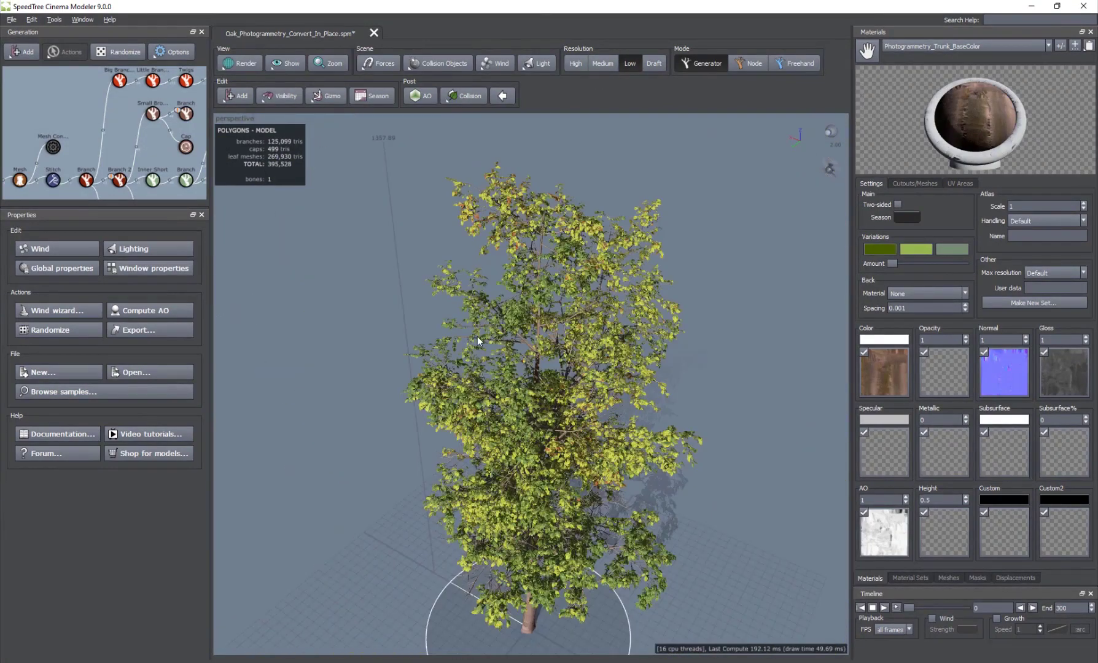
{"action": "left_click_drag", "start_coordinate": [595, 396], "coordinate": [538, 441]}
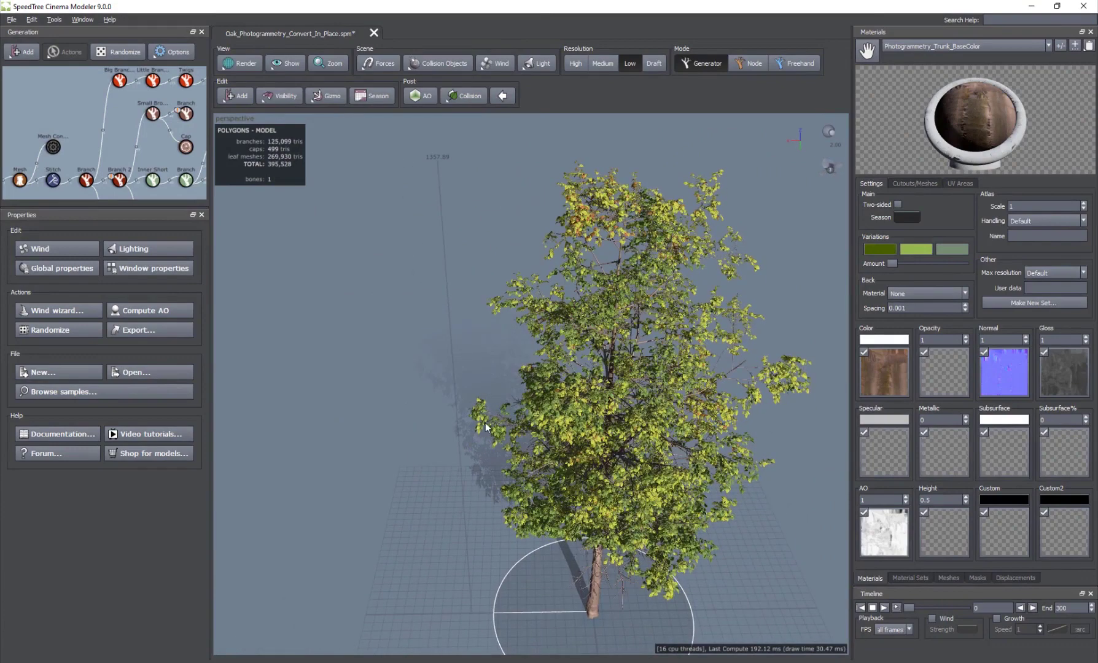
{"action": "left_click_drag", "start_coordinate": [470, 453], "coordinate": [424, 445]}
Reopen the window properties, set the background style to Spherical panorama, and view the scene around the oak.
{"action": "left_click", "coordinate": [152, 269]}
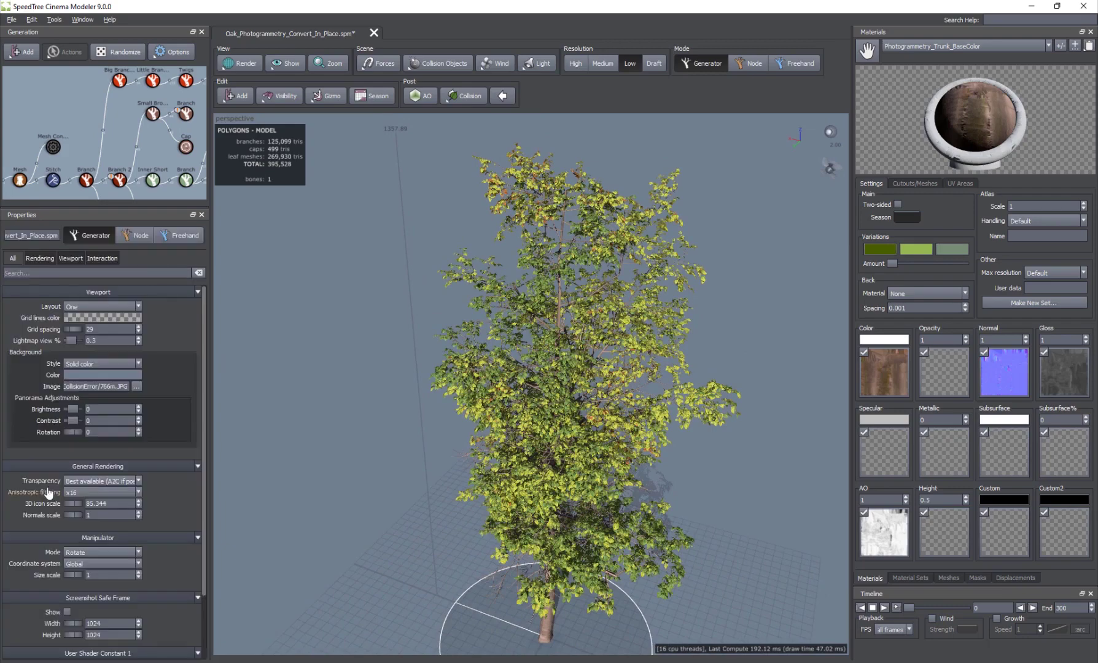
{"action": "left_click", "coordinate": [102, 363]}
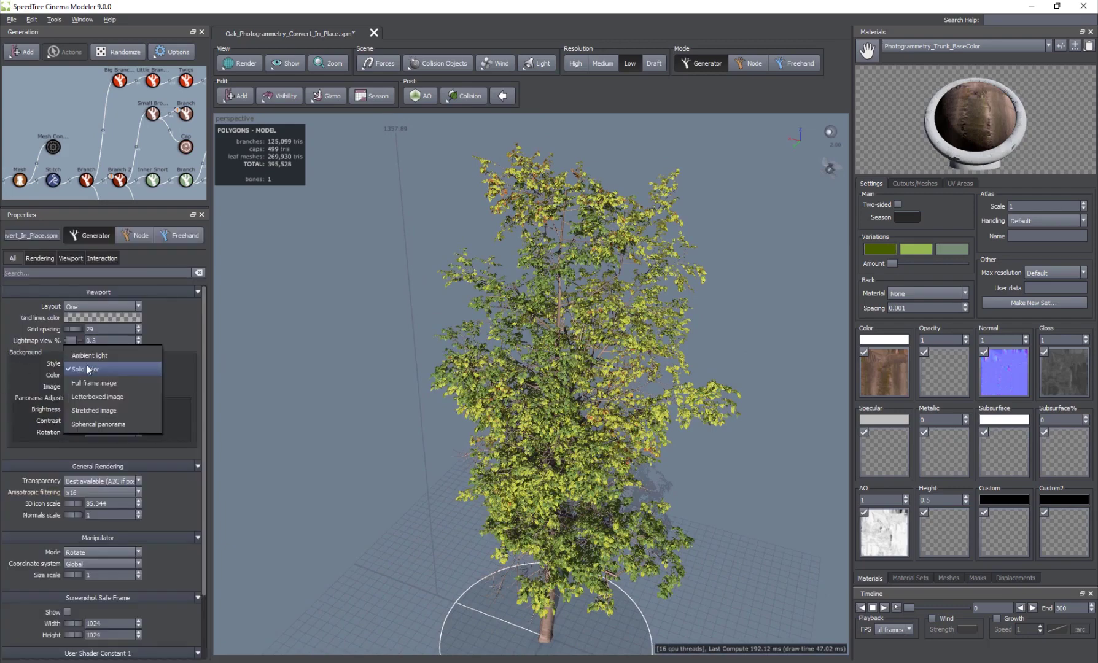
{"action": "left_click", "coordinate": [97, 425]}
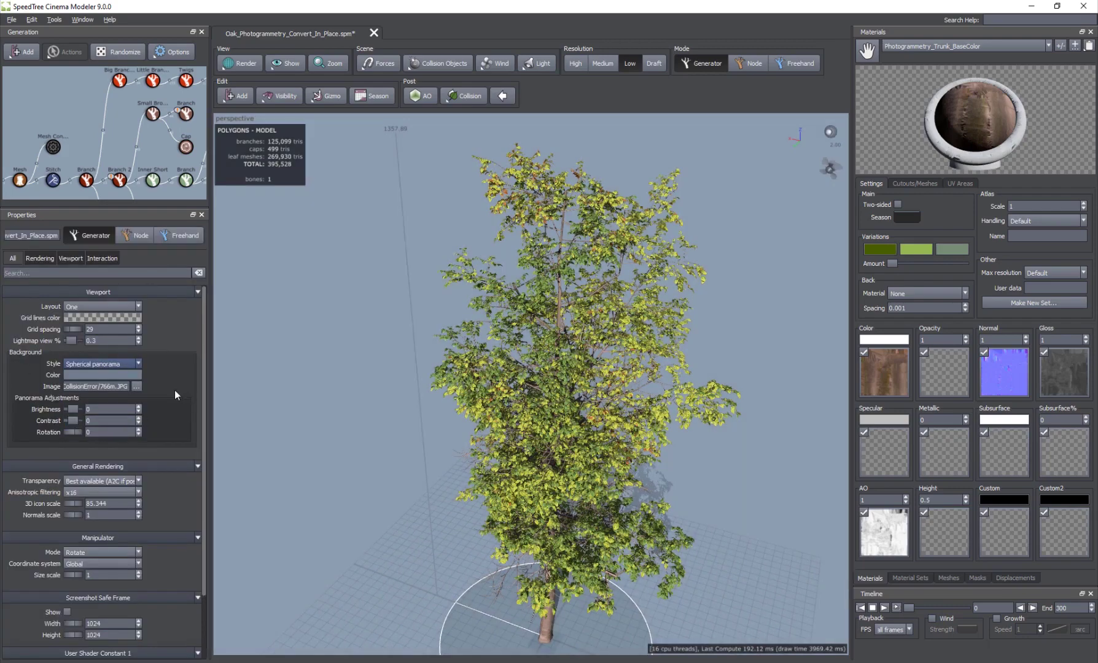
{"action": "left_click_drag", "start_coordinate": [398, 482], "coordinate": [446, 440]}
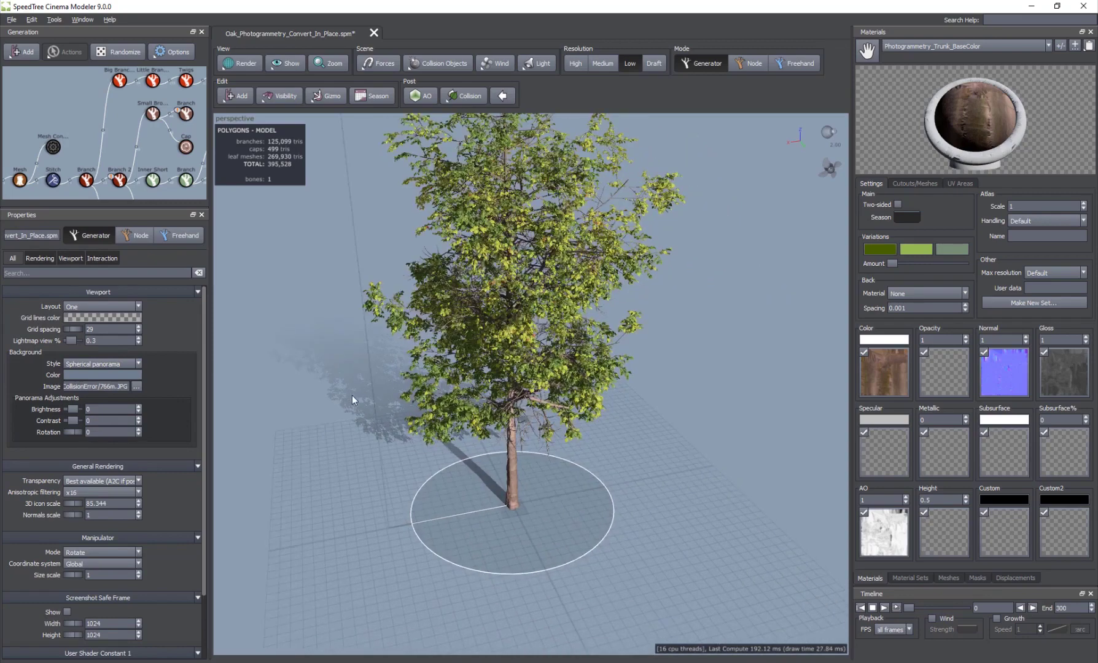
{"action": "left_click_drag", "start_coordinate": [352, 399], "coordinate": [360, 418]}
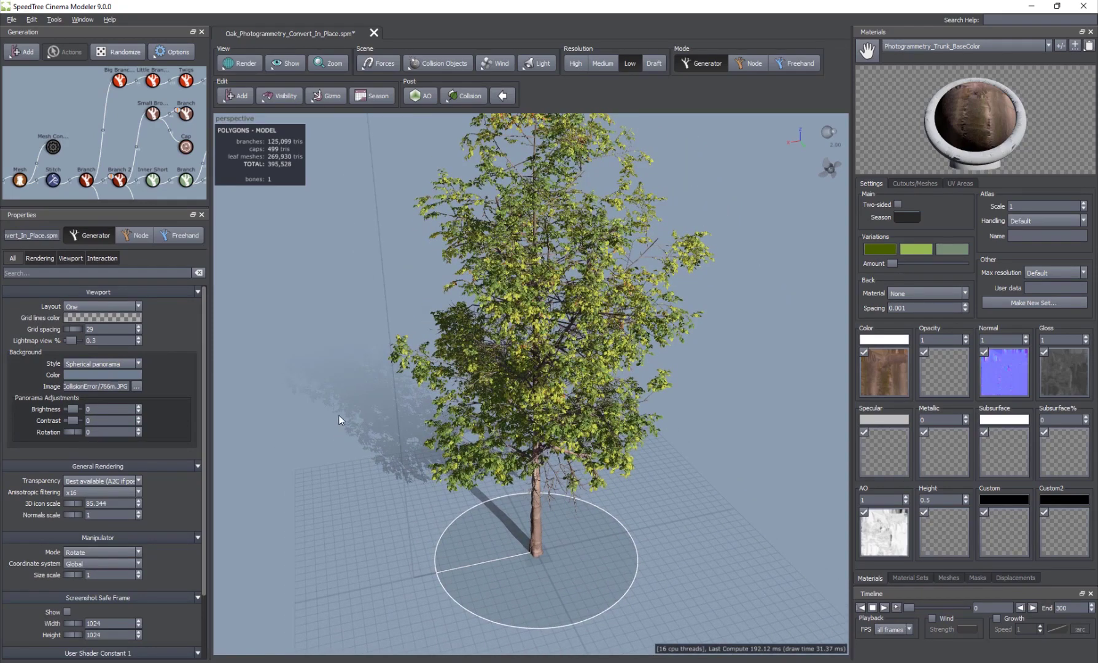
Load venice_dawn_2_4k.hdr from the C: drive as the background panorama image.
{"action": "left_click", "coordinate": [136, 387]}
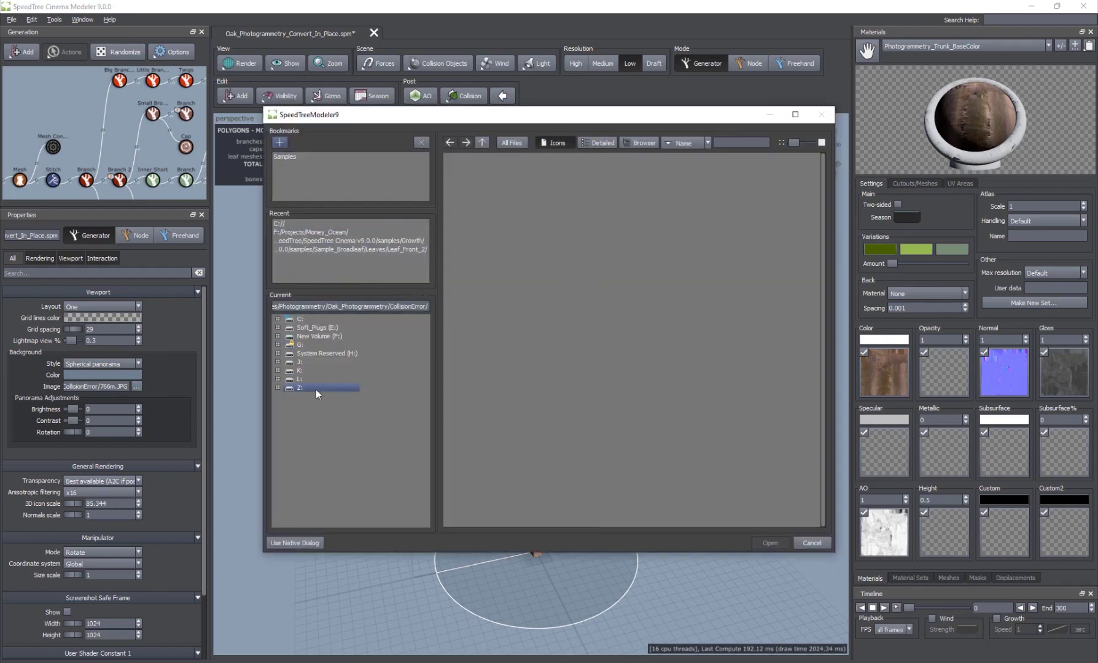
{"action": "left_click", "coordinate": [300, 319]}
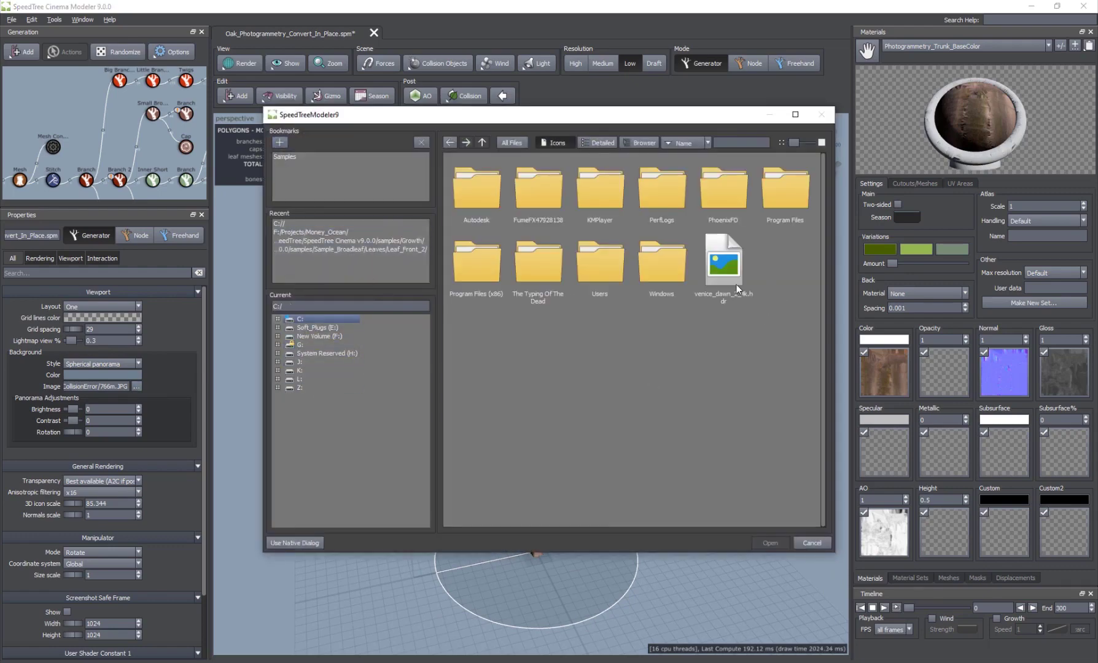
{"action": "double_click", "coordinate": [731, 271]}
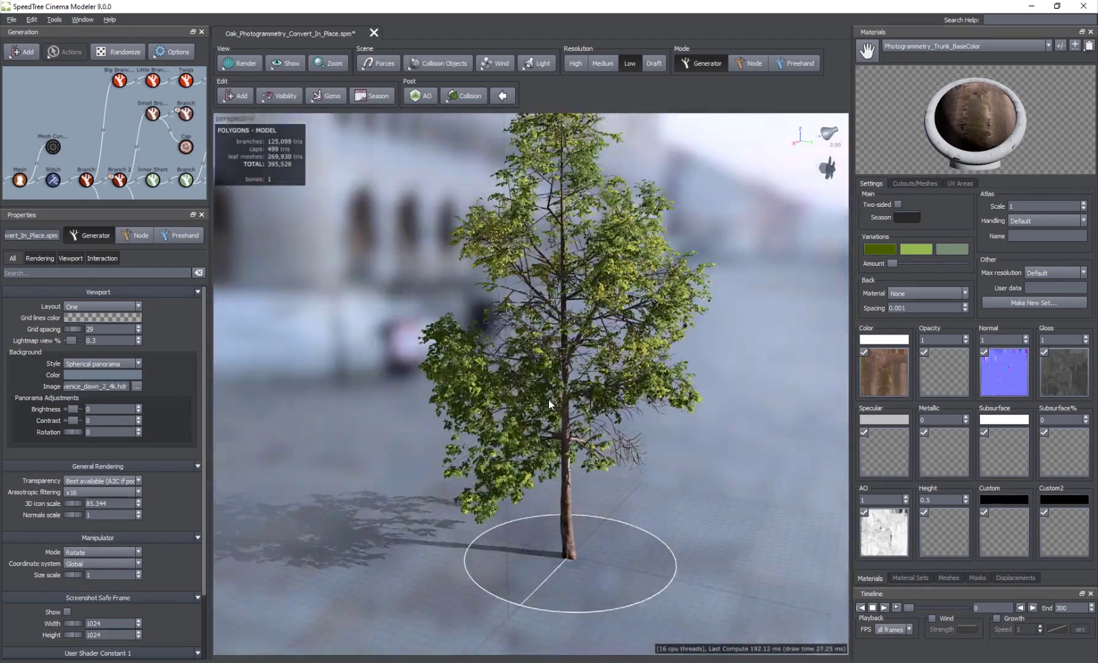
View the oak against the panorama and adjust the panorama brightness to -0.124 and rotation to -0.16.
{"action": "left_click_drag", "start_coordinate": [549, 400], "coordinate": [651, 393]}
{"action": "mouse_move", "coordinate": [71, 433]}
{"action": "left_mouse_down"}
{"action": "mouse_move", "coordinate": [105, 436]}
{"action": "mouse_move", "coordinate": [64, 421]}
{"action": "mouse_move", "coordinate": [73, 410]}
{"action": "left_mouse_up"}
{"action": "left_click", "coordinate": [67, 409]}
{"action": "left_click", "coordinate": [101, 432]}
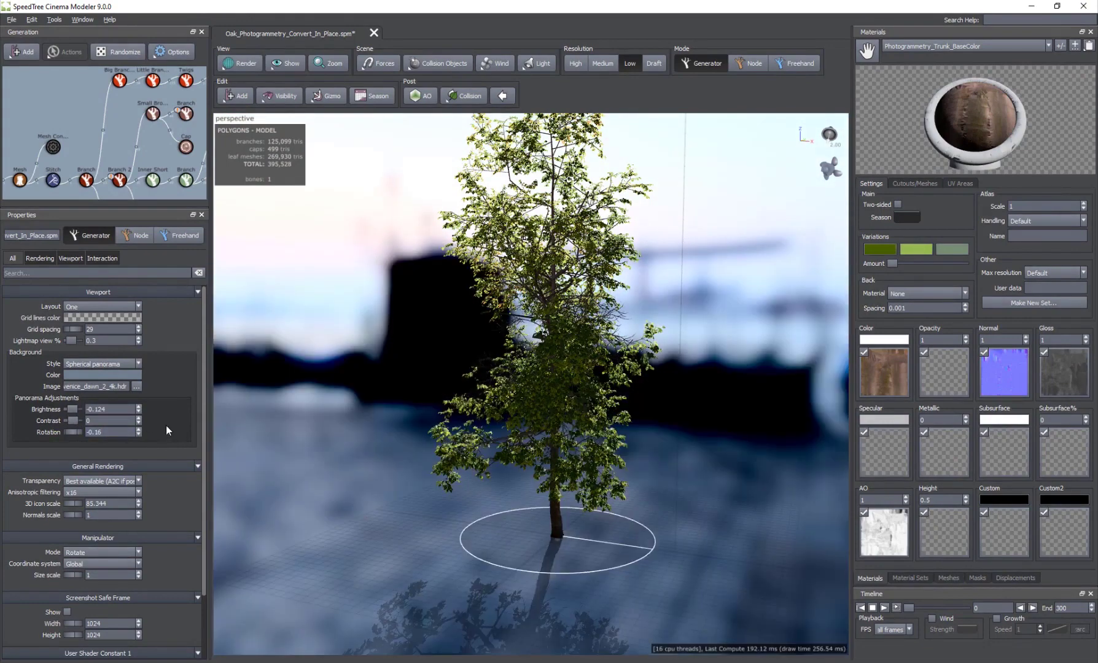
Set the background style to Solid color and view the oak from several sides and distances.
{"action": "left_click", "coordinate": [98, 365]}
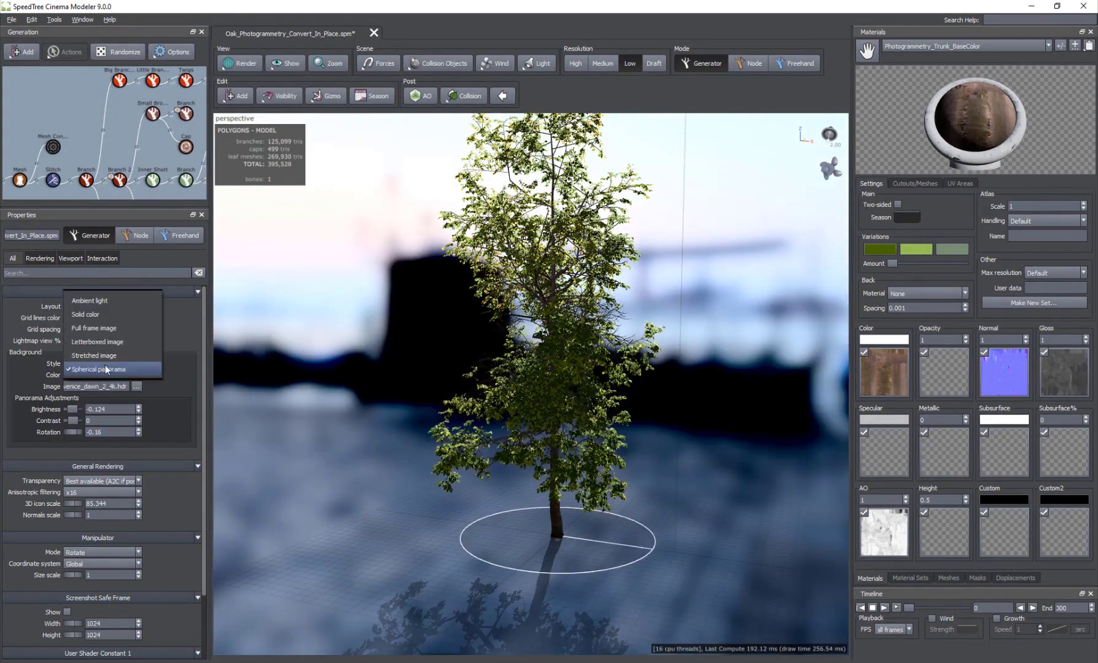
{"action": "left_click", "coordinate": [99, 316]}
{"action": "left_click_drag", "start_coordinate": [448, 501], "coordinate": [514, 498]}
{"action": "scroll", "coordinate": [513, 498], "scroll_direction": "up", "scroll_amount": 5}
{"action": "left_click_drag", "start_coordinate": [603, 455], "coordinate": [523, 433]}
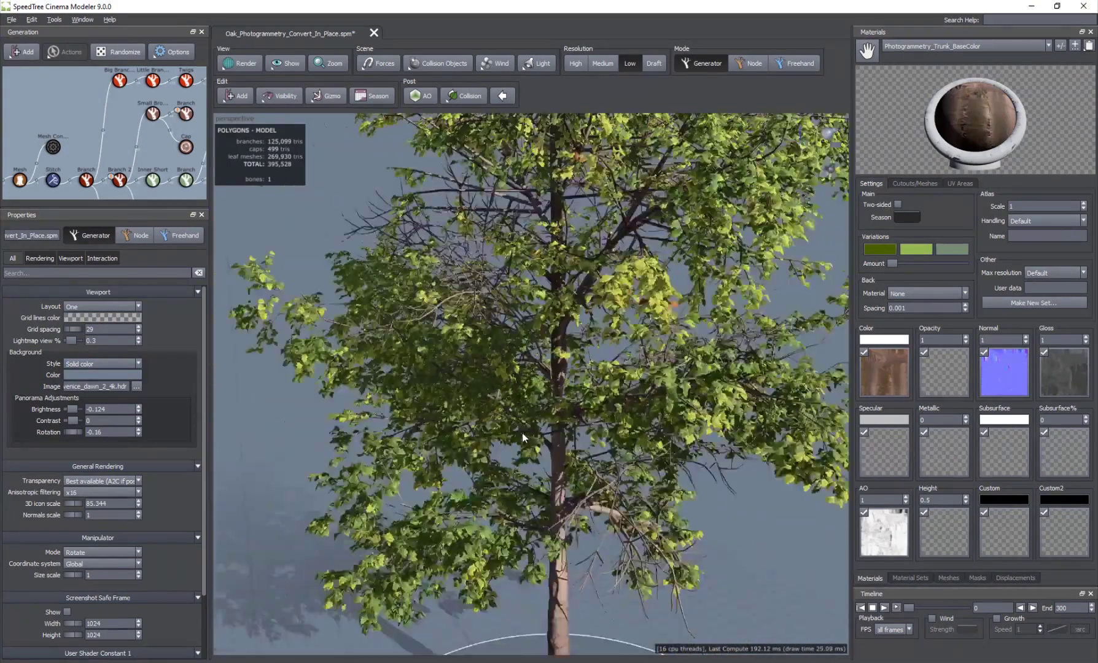
{"action": "scroll", "coordinate": [584, 469], "scroll_direction": "down", "scroll_amount": 5}
{"action": "left_click_drag", "start_coordinate": [586, 472], "coordinate": [470, 452]}
{"action": "scroll", "coordinate": [524, 404], "scroll_direction": "up", "scroll_amount": 3}
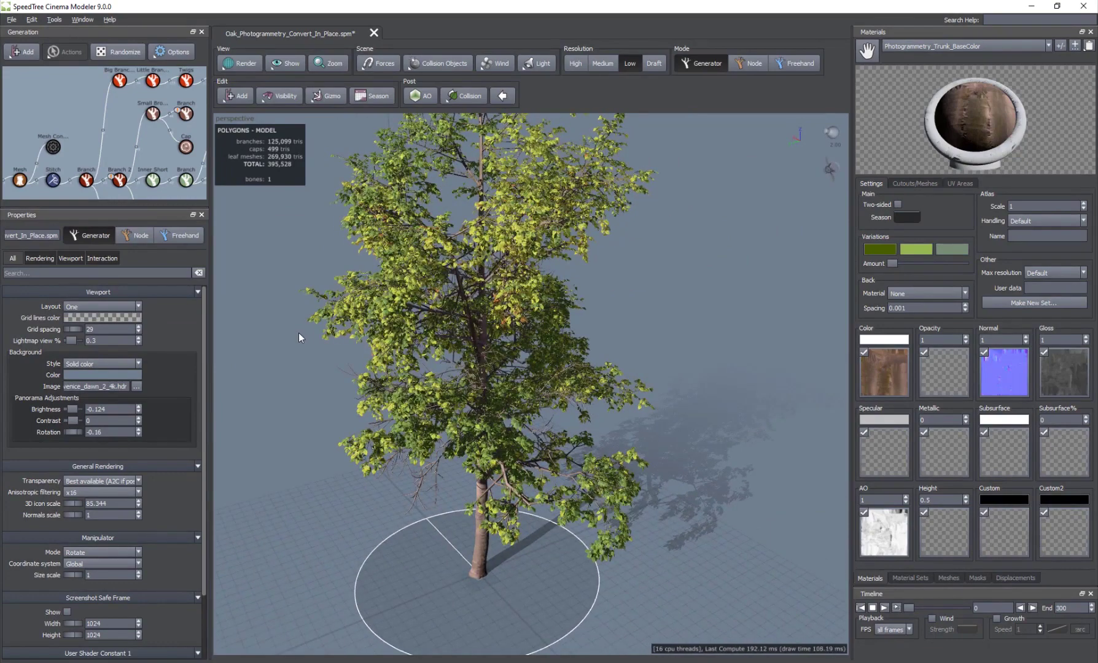
Open the scene's lighting properties, try several directional light intensities, settle on 1.78, and view the oak around.
{"action": "left_click", "coordinate": [290, 351]}
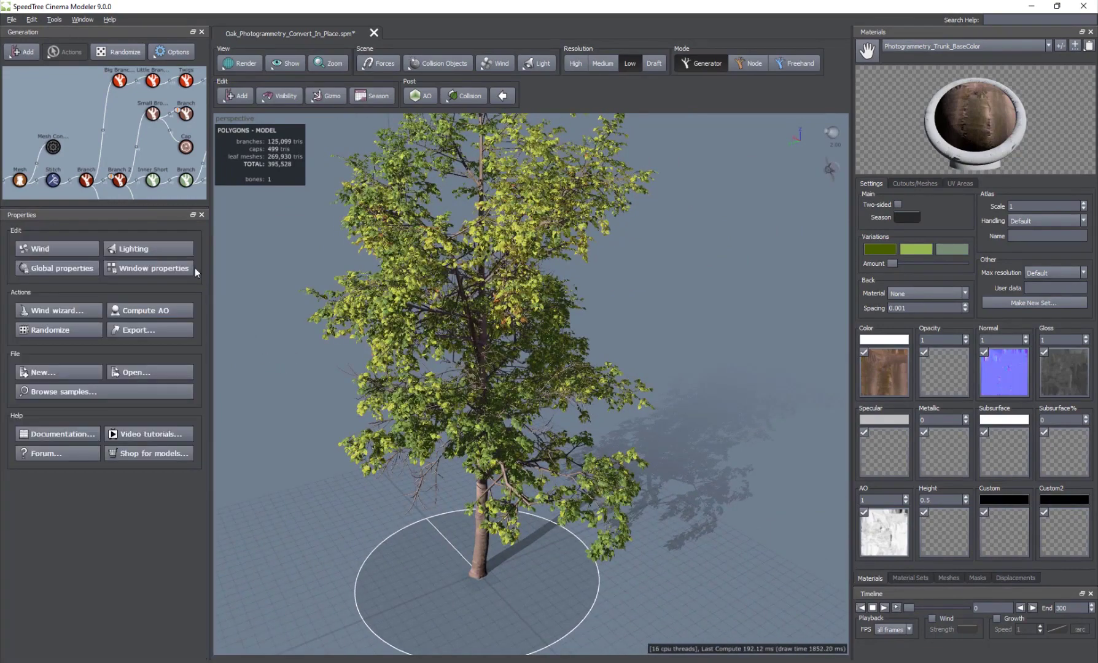
{"action": "left_click", "coordinate": [148, 252]}
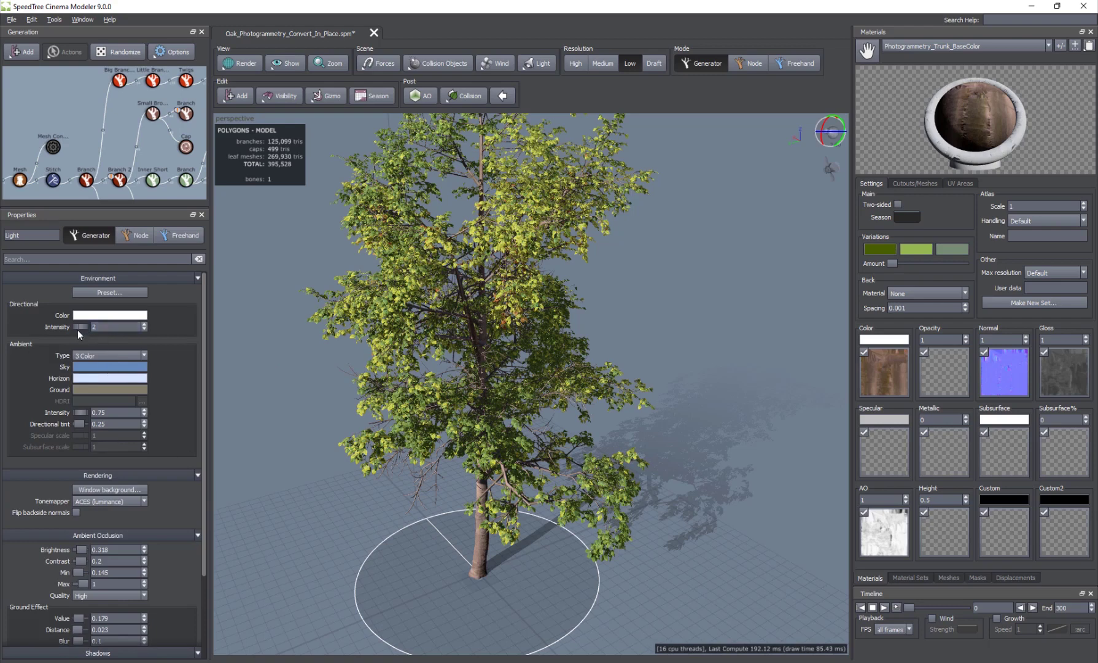
{"action": "left_click_drag", "start_coordinate": [81, 328], "coordinate": [225, 322]}
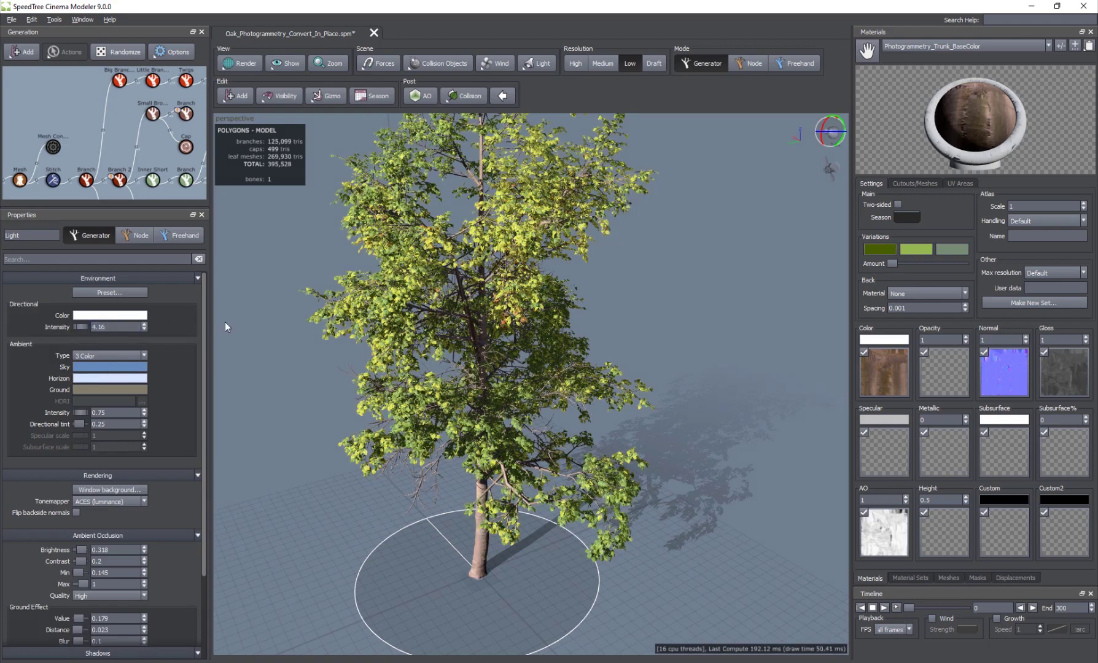
{"action": "left_click_drag", "start_coordinate": [86, 326], "coordinate": [63, 330]}
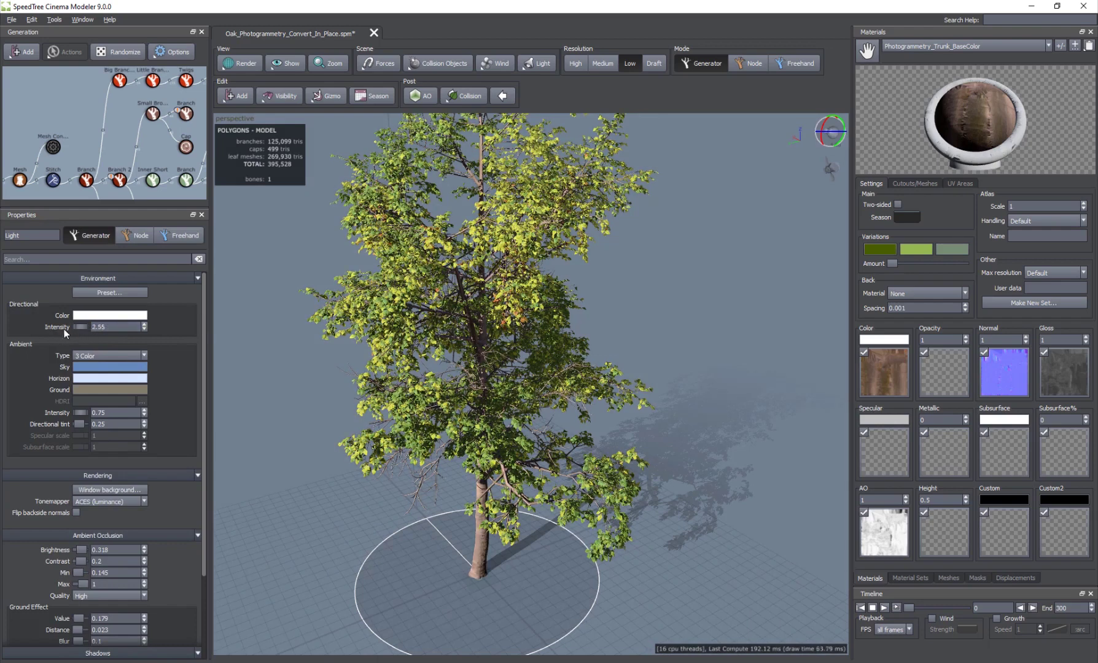
{"action": "left_click_drag", "start_coordinate": [69, 328], "coordinate": [63, 329]}
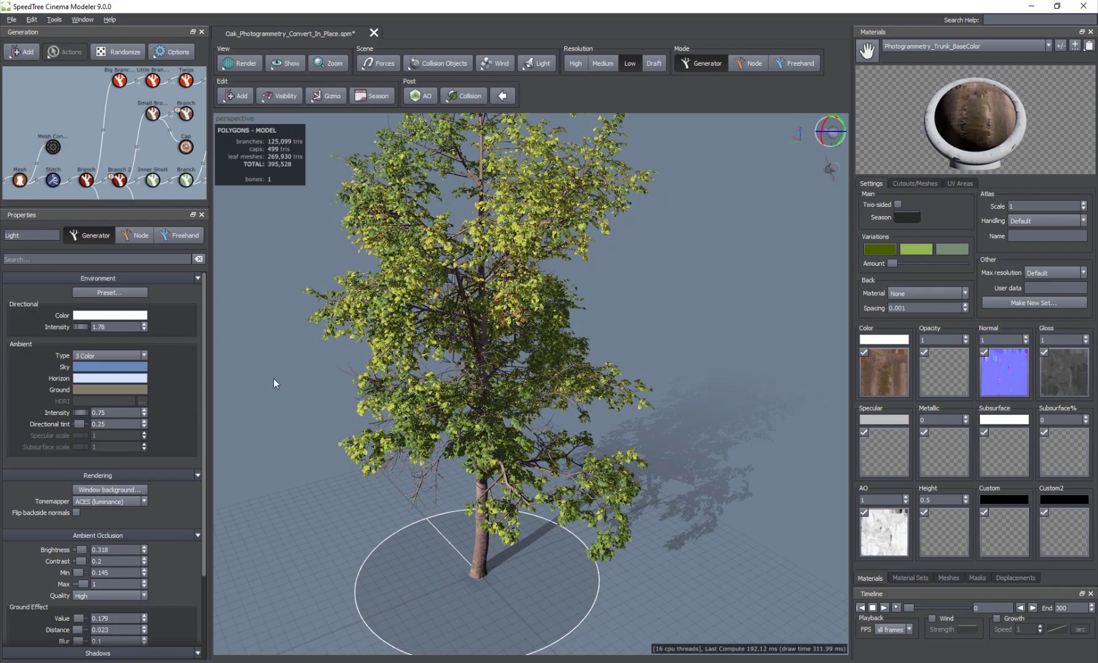
{"action": "left_click_drag", "start_coordinate": [274, 379], "coordinate": [436, 372]}
{"action": "left_click_drag", "start_coordinate": [369, 400], "coordinate": [406, 384]}
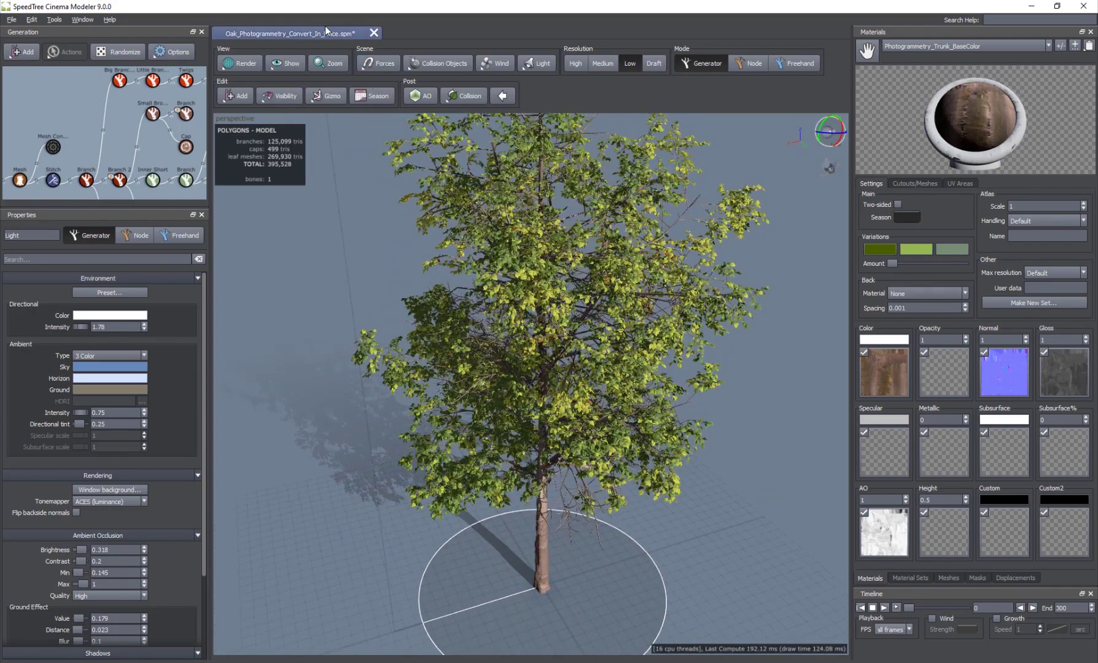
Switch the viewport rendering to Scribed and look at the oak's wireframe up close.
{"action": "left_click", "coordinate": [240, 64]}
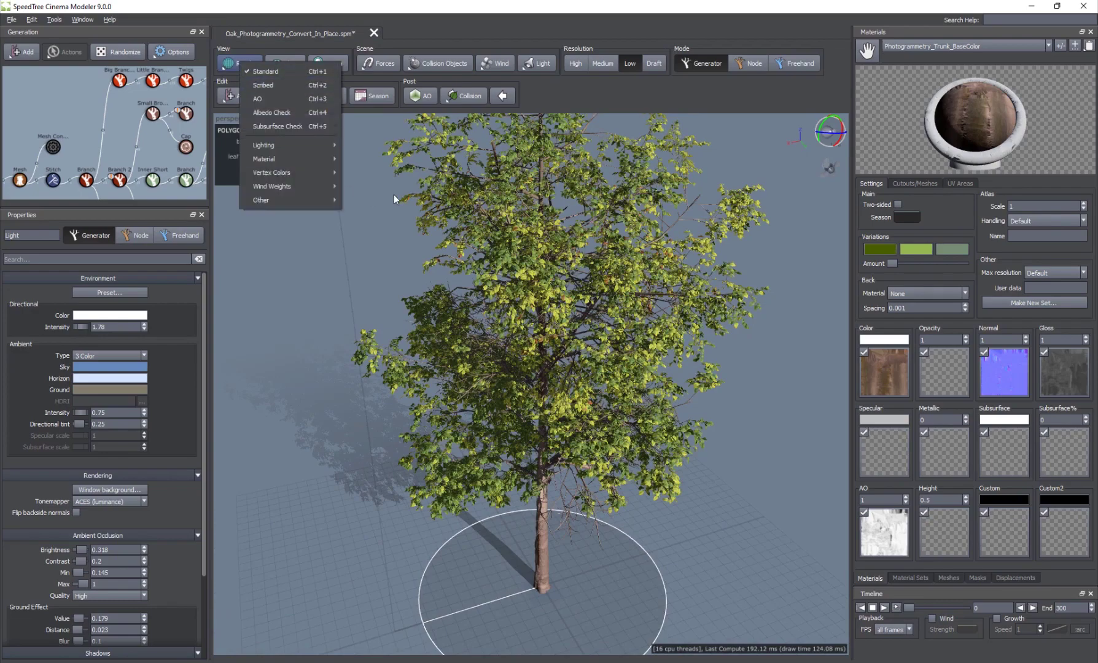
{"action": "left_click", "coordinate": [275, 87]}
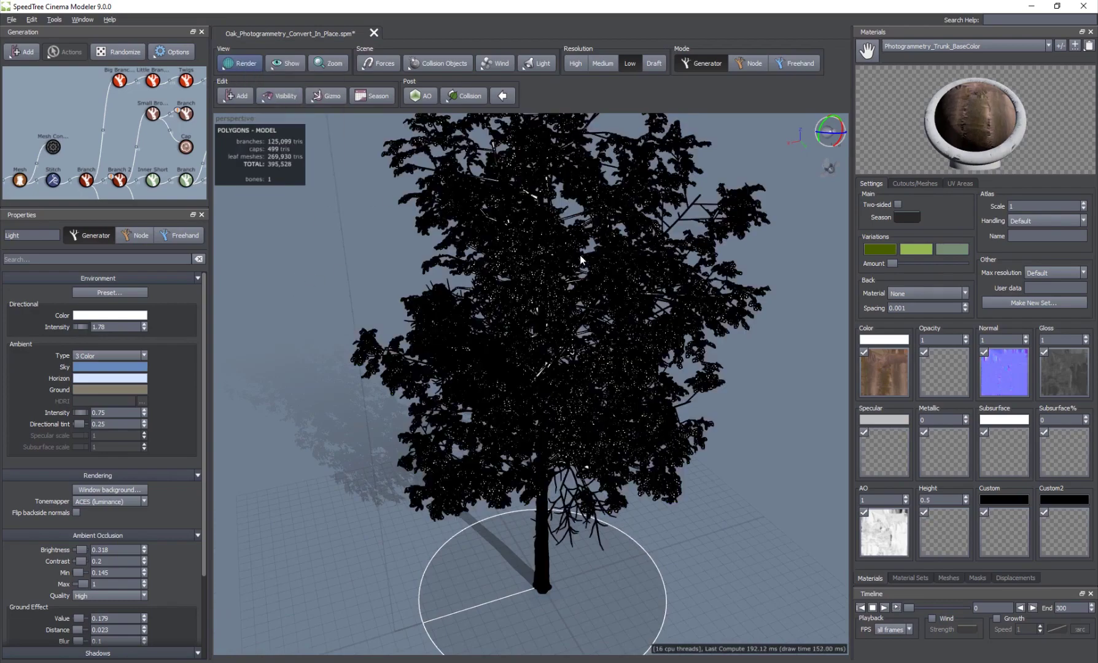
{"action": "scroll", "coordinate": [459, 267], "scroll_direction": "up", "scroll_amount": 6}
{"action": "scroll", "coordinate": [460, 267], "scroll_direction": "down", "scroll_amount": 6}
{"action": "left_click", "coordinate": [249, 65]}
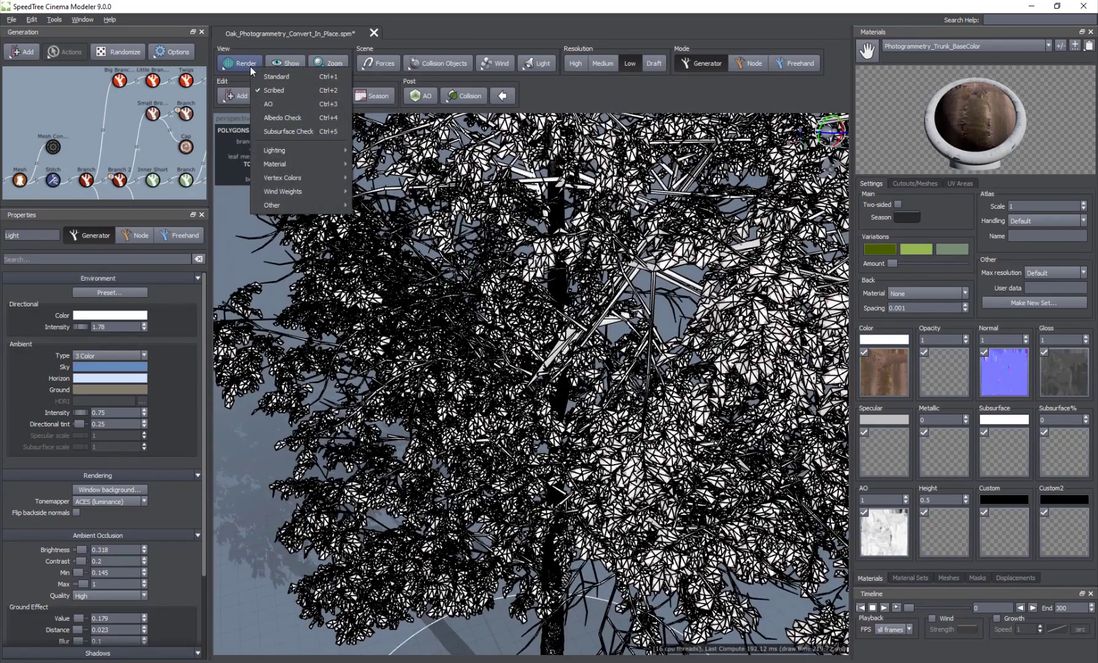
Select a short branch beside the trunk and examine the wireframe of the crown around it.
{"action": "left_click", "coordinate": [538, 380]}
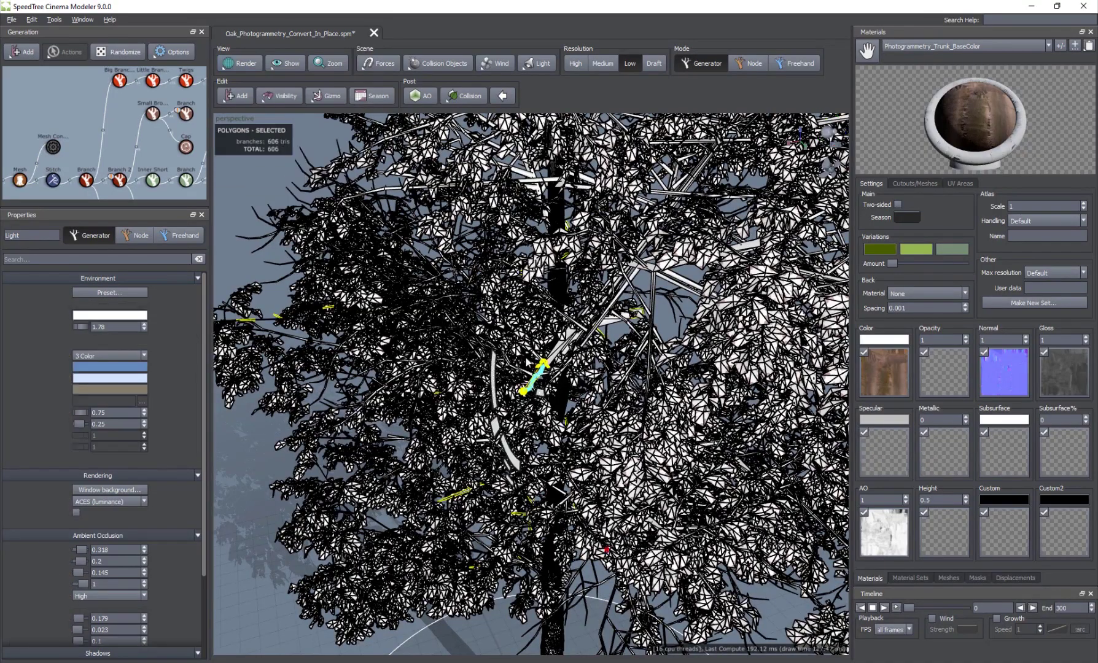
{"action": "scroll", "coordinate": [539, 381], "scroll_direction": "up", "scroll_amount": 5}
{"action": "scroll", "coordinate": [539, 380], "scroll_direction": "down", "scroll_amount": 4}
{"action": "scroll", "coordinate": [539, 380], "scroll_direction": "up", "scroll_amount": 5}
{"action": "scroll", "coordinate": [548, 394], "scroll_direction": "down", "scroll_amount": 5}
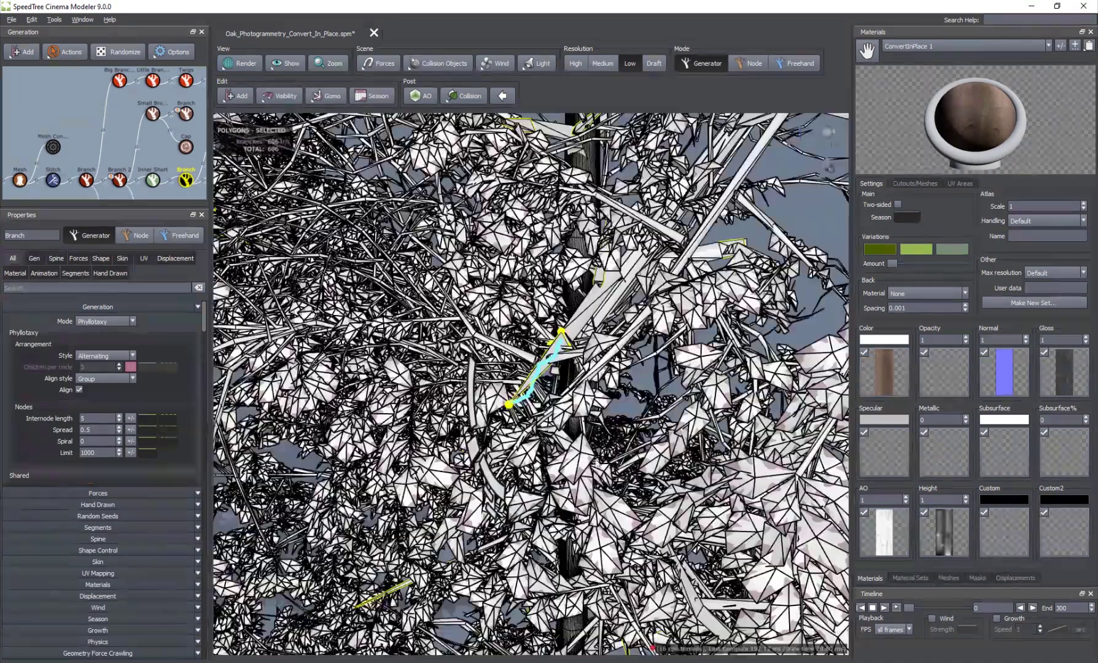
{"action": "left_click_drag", "start_coordinate": [565, 485], "coordinate": [557, 410]}
{"action": "scroll", "coordinate": [557, 411], "scroll_direction": "down", "scroll_amount": 5}
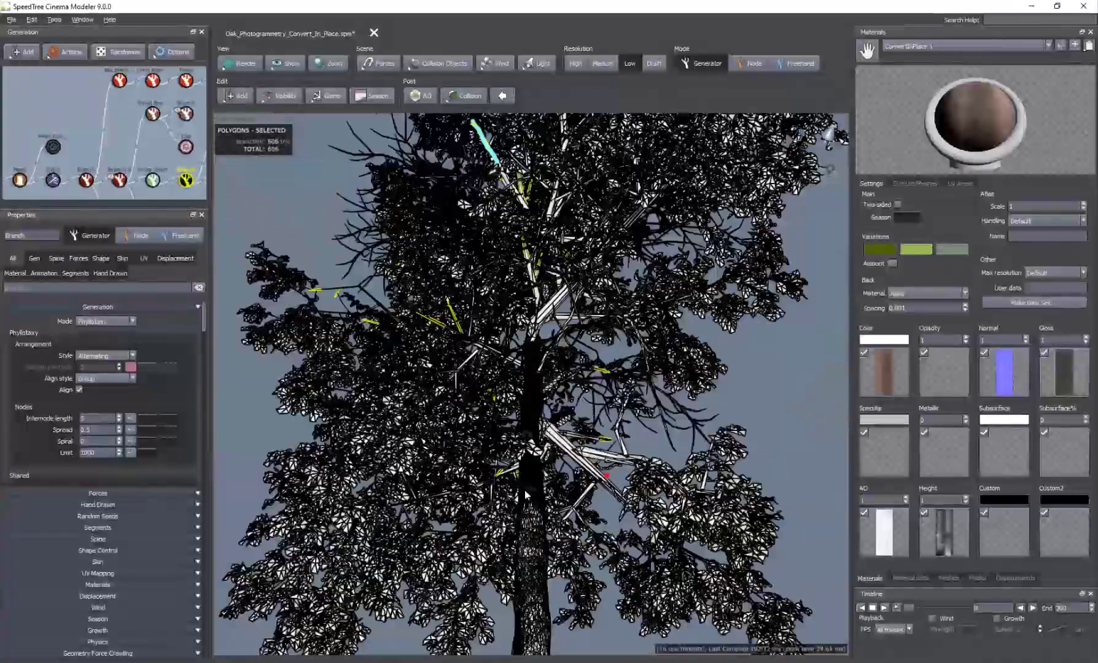
Examine the triangle mesh on the lower trunk up close, return to the whole tree, and clear the branch selection.
{"action": "middle_click_drag", "start_coordinate": [530, 485], "coordinate": [539, 423]}
{"action": "scroll", "coordinate": [627, 393], "scroll_direction": "up", "scroll_amount": 5}
{"action": "middle_click_drag", "start_coordinate": [629, 373], "coordinate": [615, 398]}
{"action": "left_click_drag", "start_coordinate": [615, 398], "coordinate": [553, 541]}
{"action": "middle_click_drag", "start_coordinate": [553, 571], "coordinate": [690, 379]}
{"action": "scroll", "coordinate": [683, 399], "scroll_direction": "up", "scroll_amount": 3}
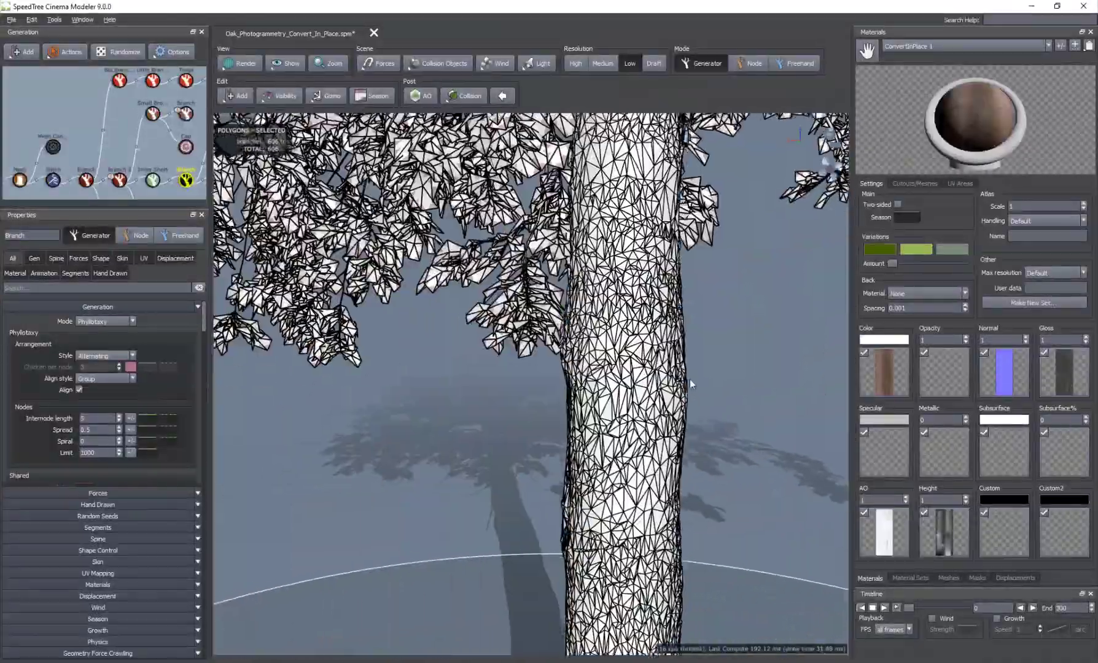
{"action": "scroll", "coordinate": [648, 313], "scroll_direction": "up", "scroll_amount": 3}
{"action": "scroll", "coordinate": [694, 321], "scroll_direction": "down", "scroll_amount": 4}
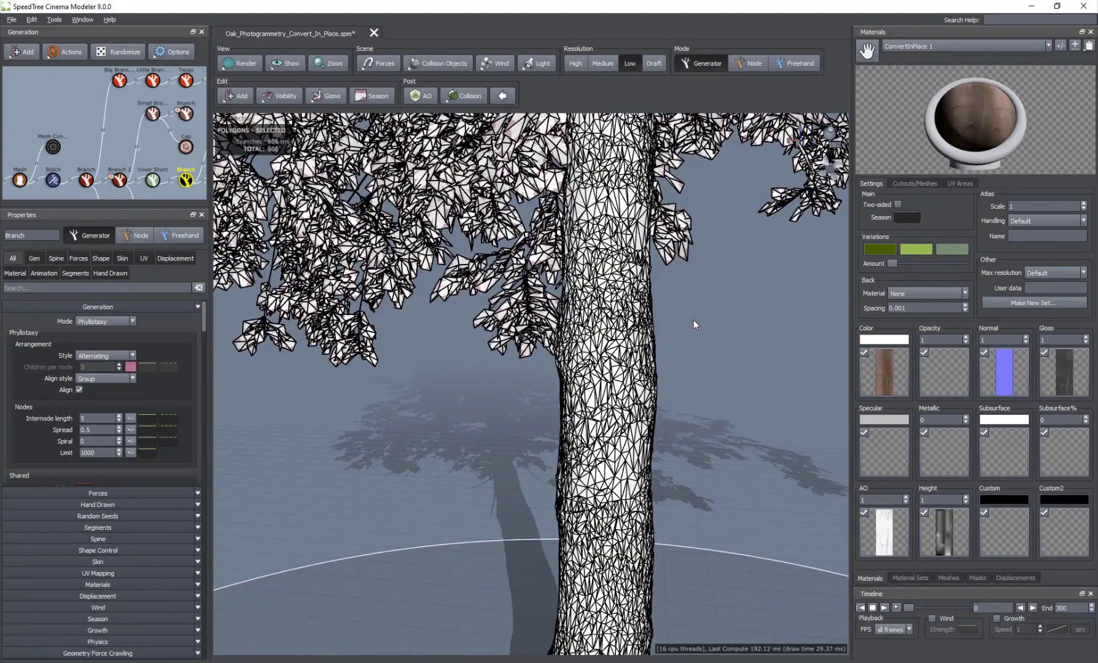
{"action": "scroll", "coordinate": [536, 294], "scroll_direction": "down", "scroll_amount": 5}
{"action": "middle_click_drag", "start_coordinate": [416, 201], "coordinate": [429, 254]}
{"action": "left_click", "coordinate": [335, 266]}
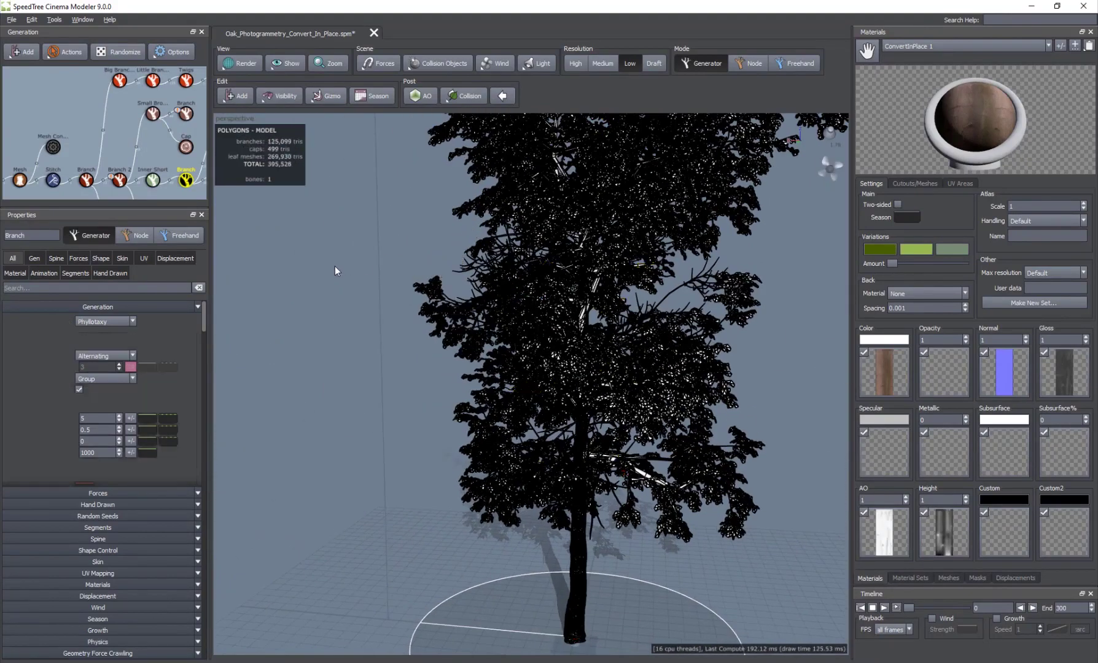
Switch the viewport rendering to AO and view the whole oak.
{"action": "left_click", "coordinate": [239, 64]}
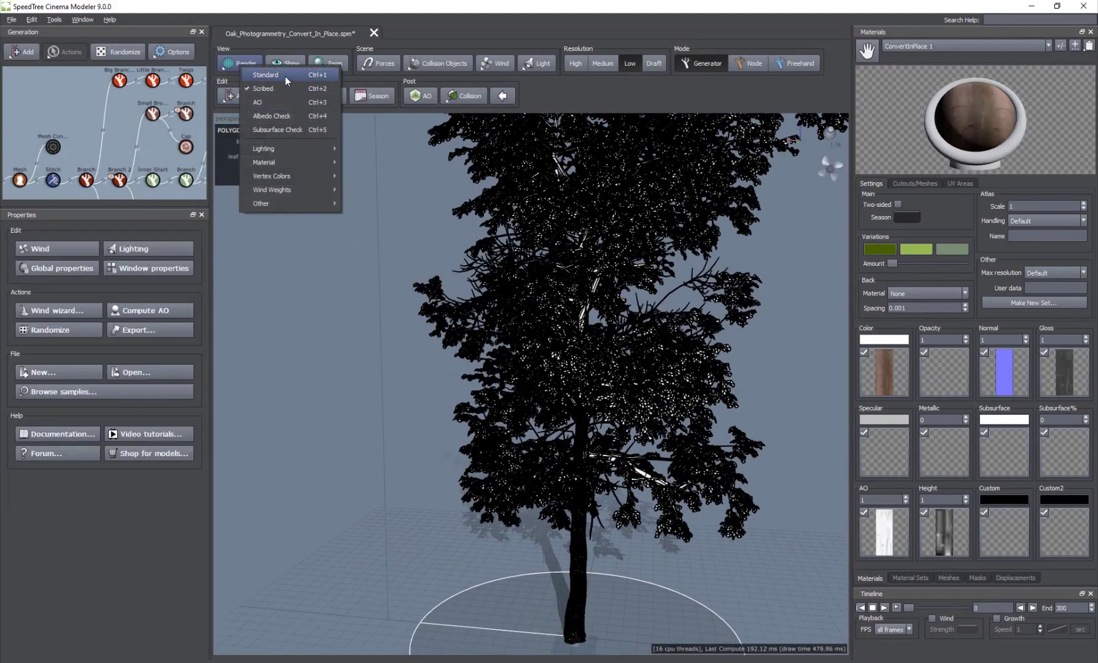
{"action": "left_click", "coordinate": [268, 103]}
{"action": "left_click_drag", "start_coordinate": [586, 421], "coordinate": [478, 338]}
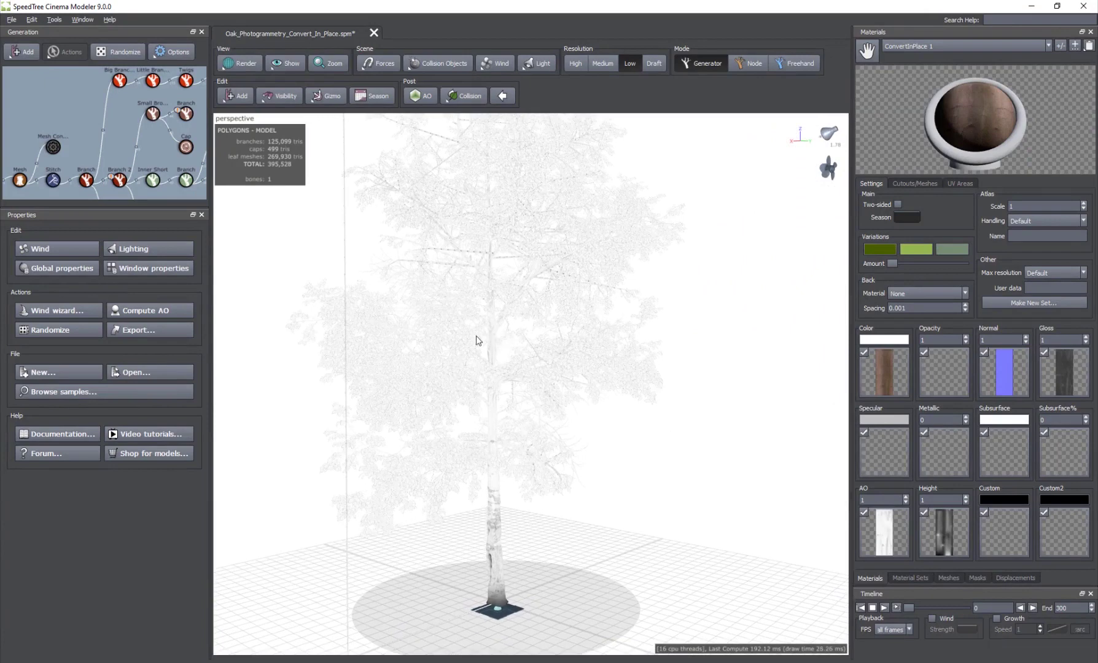
Render the model's ambient occlusion and inspect the shading on the leaves, branches and trunk.
{"action": "left_click", "coordinate": [54, 19]}
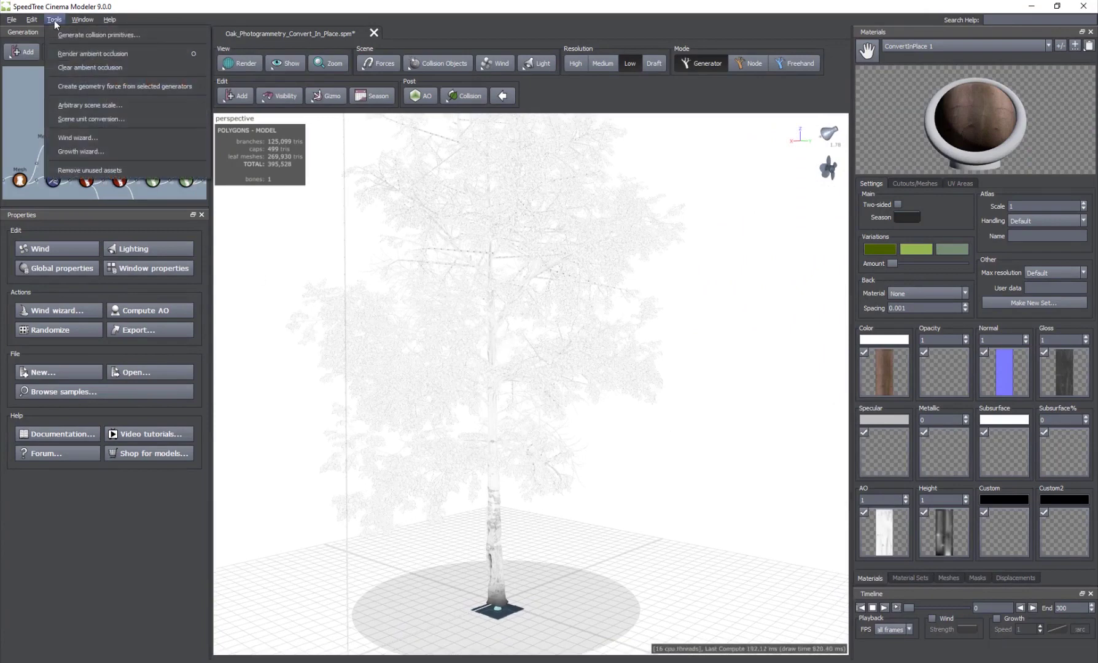
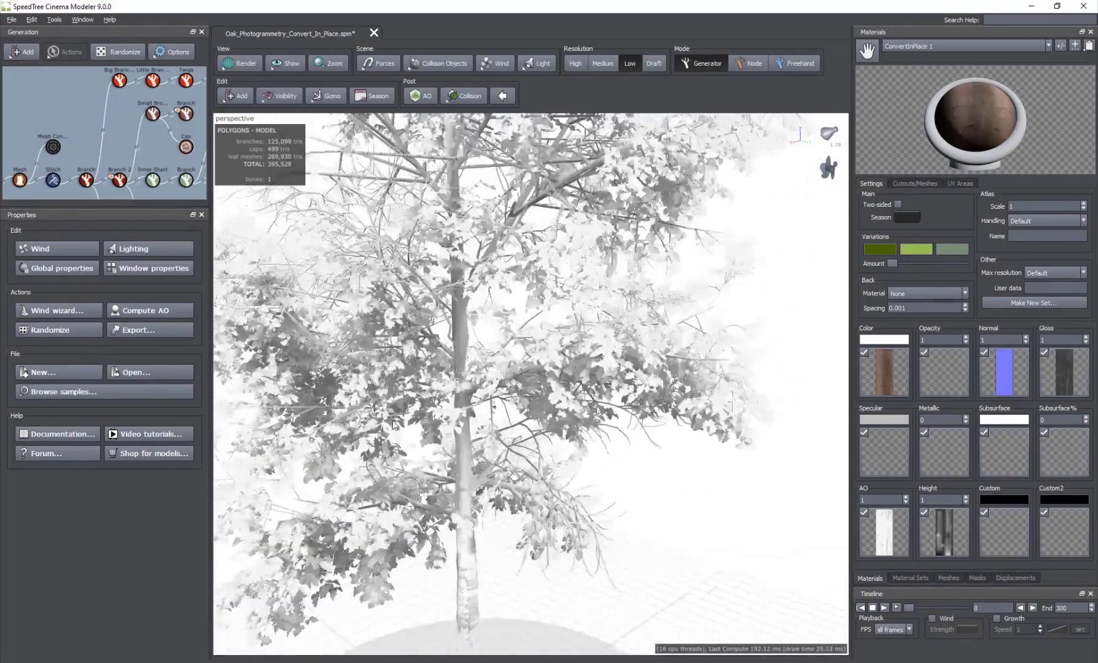
{"action": "scroll", "coordinate": [477, 410], "scroll_direction": "down", "scroll_amount": 2}
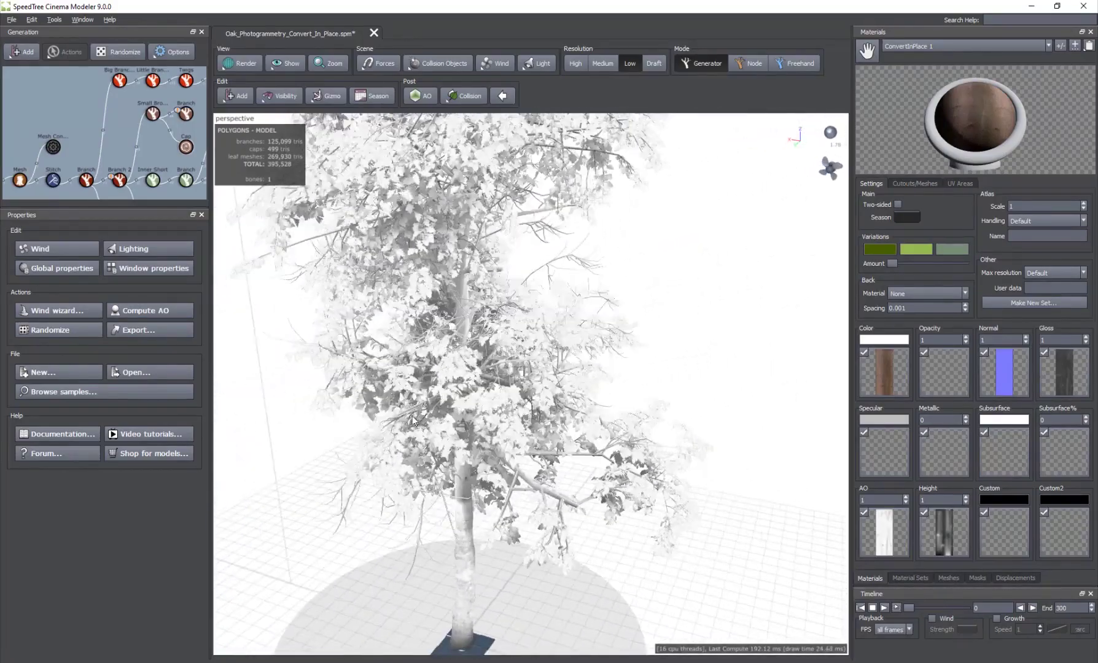
{"action": "scroll", "coordinate": [514, 301], "scroll_direction": "down", "scroll_amount": 3}
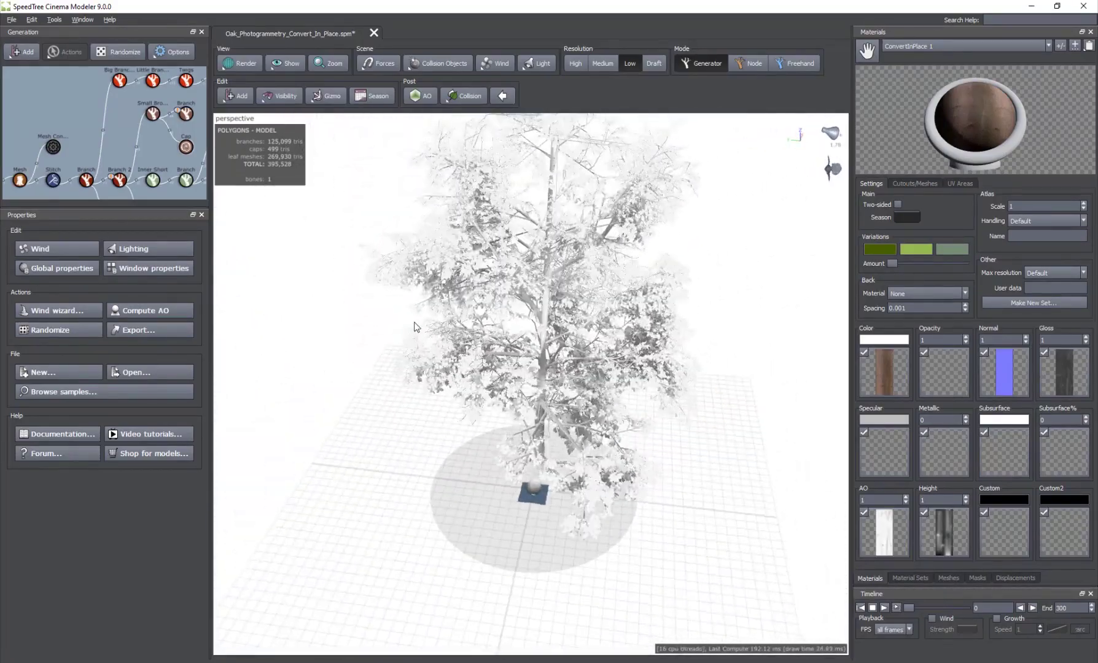
{"action": "left_click_drag", "start_coordinate": [570, 295], "coordinate": [528, 223]}
{"action": "scroll", "coordinate": [506, 234], "scroll_direction": "up", "scroll_amount": 2}
{"action": "scroll", "coordinate": [462, 301], "scroll_direction": "up", "scroll_amount": 8}
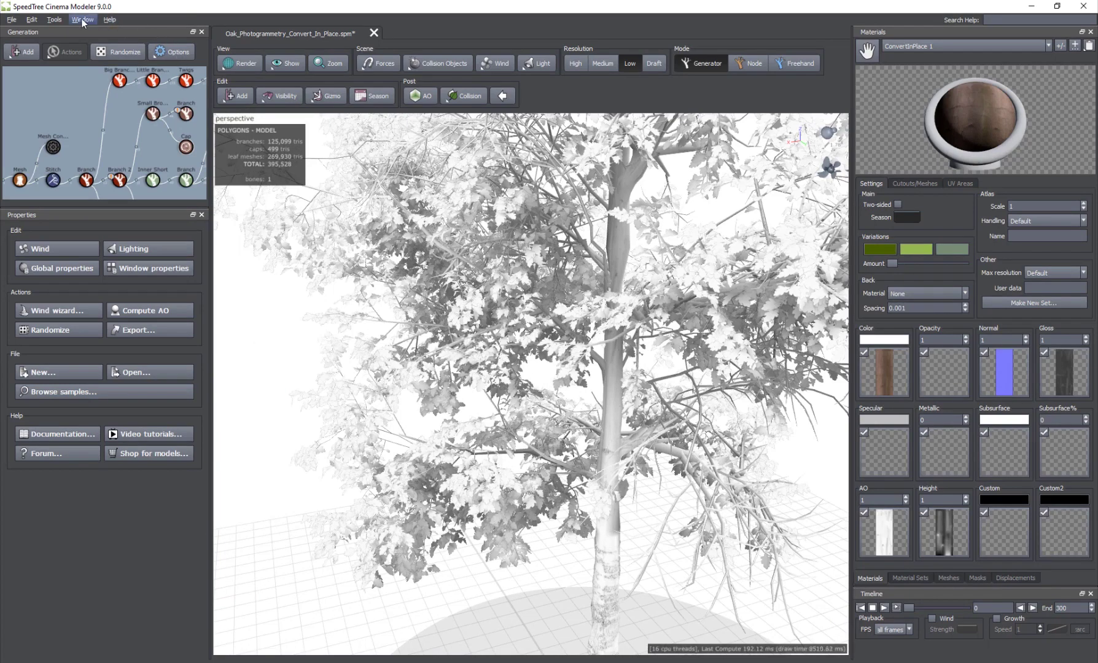
Clear the ambient occlusion, set the viewport rendering back to Standard, and view the oak.
{"action": "left_click", "coordinate": [54, 19]}
{"action": "left_click", "coordinate": [89, 67]}
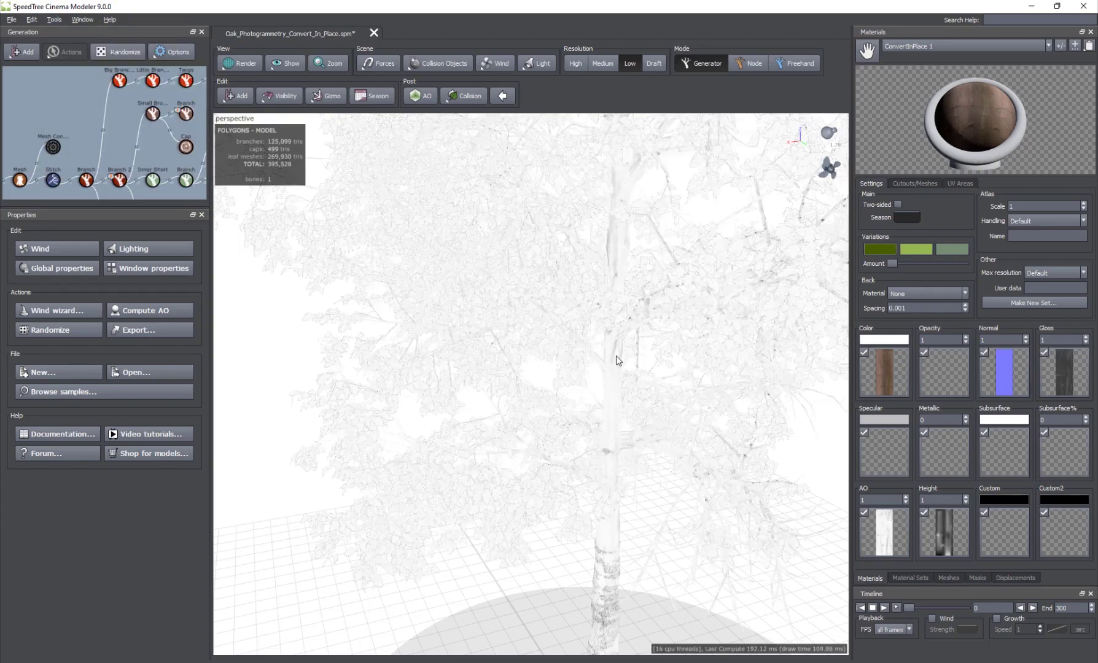
{"action": "scroll", "coordinate": [616, 355], "scroll_direction": "down", "scroll_amount": 3}
{"action": "left_click", "coordinate": [239, 63]}
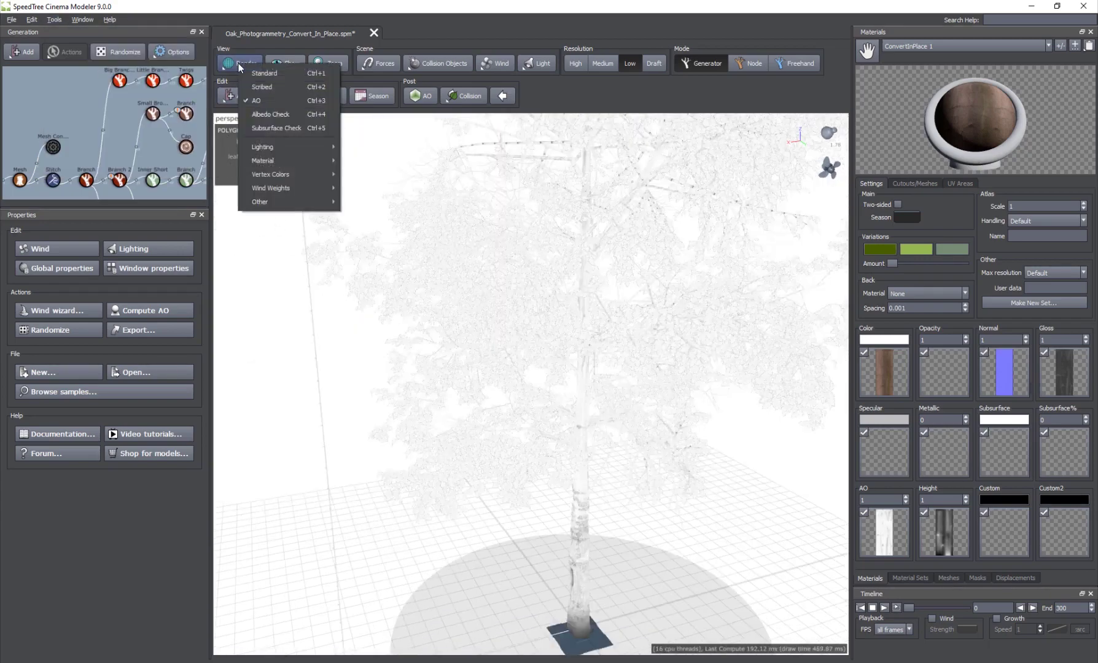
{"action": "left_click", "coordinate": [284, 71]}
{"action": "left_click_drag", "start_coordinate": [610, 312], "coordinate": [549, 328]}
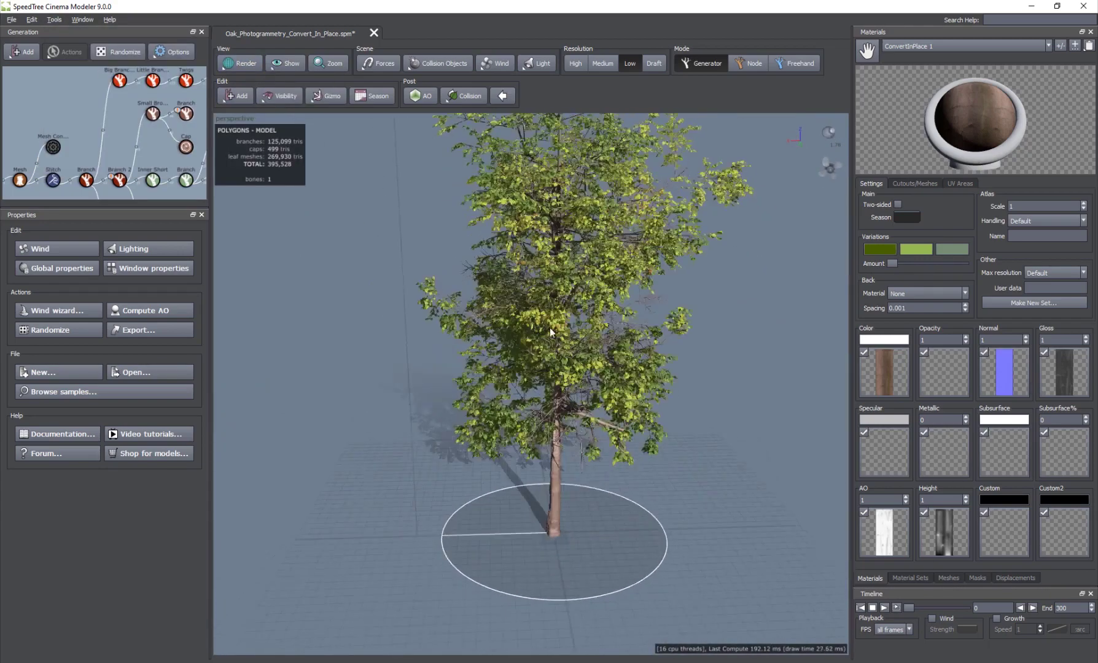
{"action": "right_click_drag", "start_coordinate": [550, 328], "coordinate": [515, 394]}
{"action": "scroll", "coordinate": [515, 398], "scroll_direction": "down", "scroll_amount": 1}
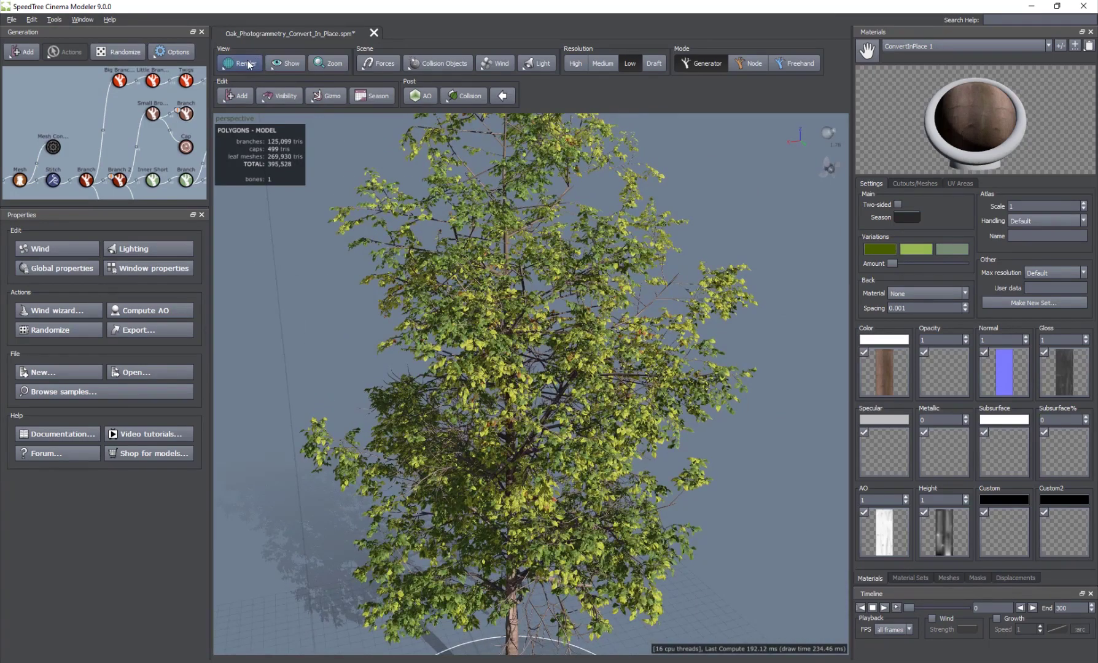
Render only the materials' Color channel, view the foliage up close, and switch to the Specular channel.
{"action": "left_click", "coordinate": [243, 63]}
{"action": "mouse_move", "coordinate": [287, 144]}
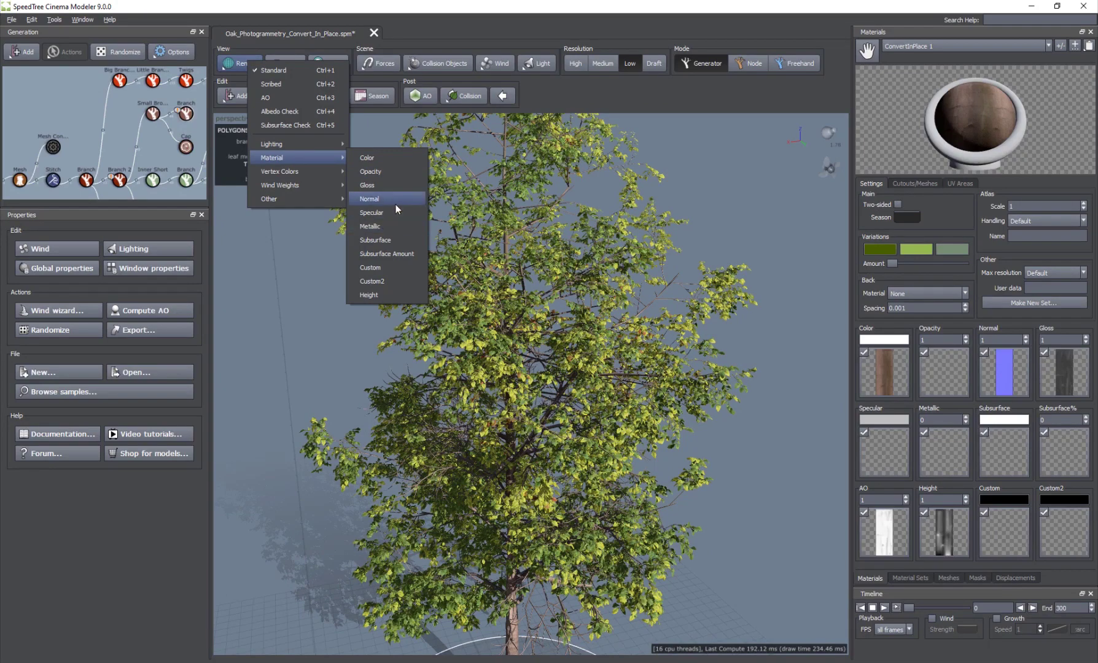
{"action": "left_click", "coordinate": [381, 173]}
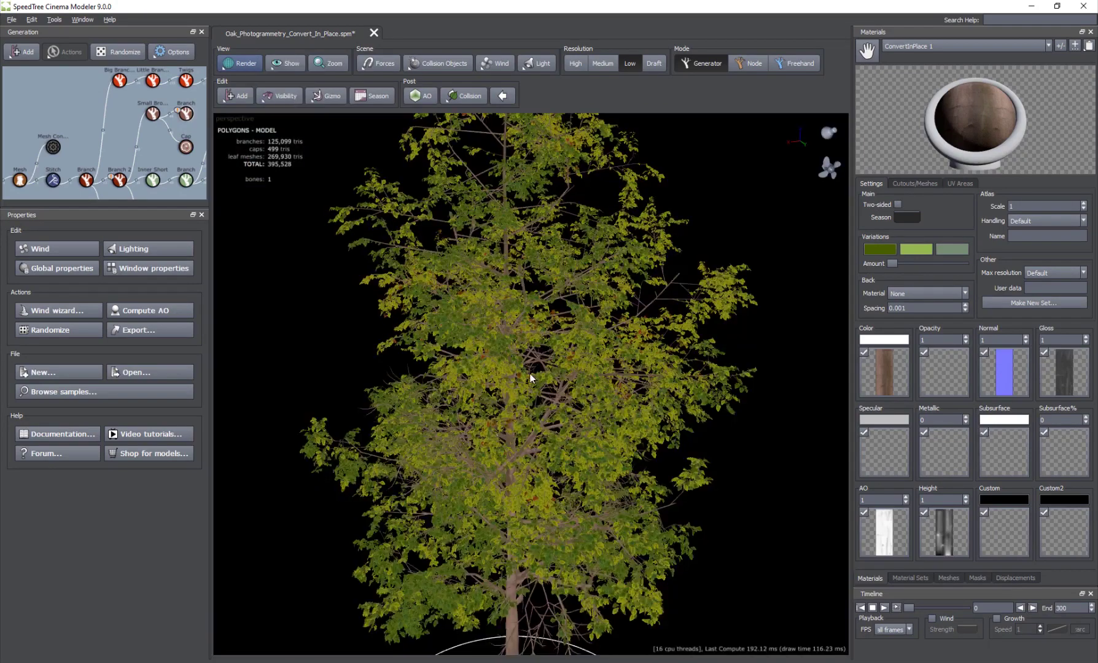
{"action": "scroll", "coordinate": [530, 397], "scroll_direction": "up", "scroll_amount": 5}
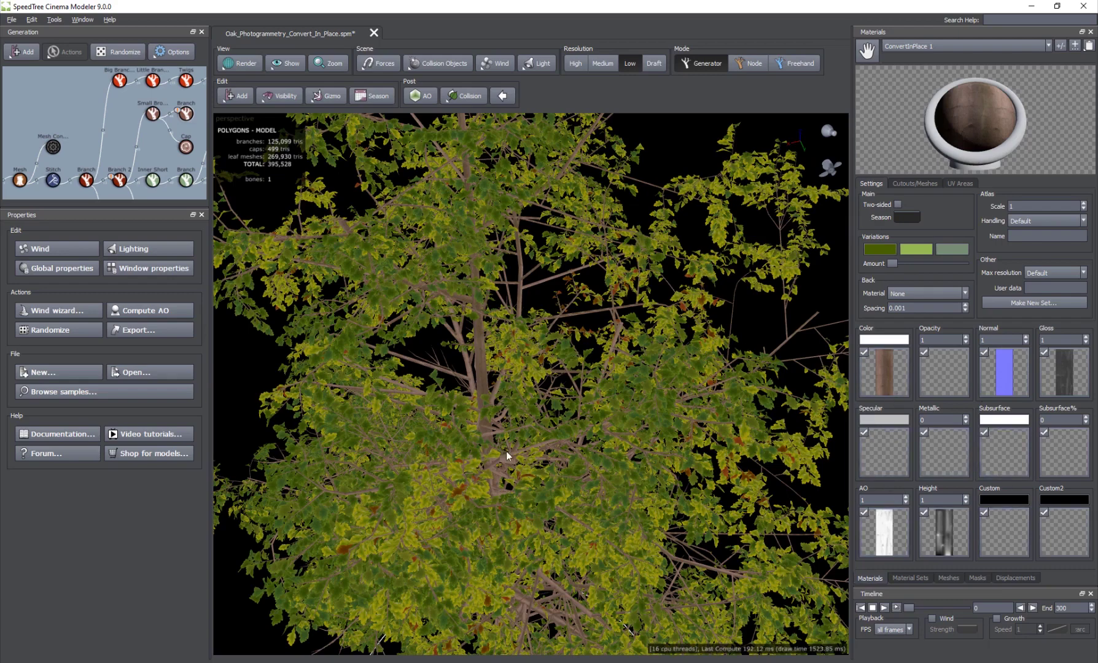
{"action": "left_click", "coordinate": [243, 63]}
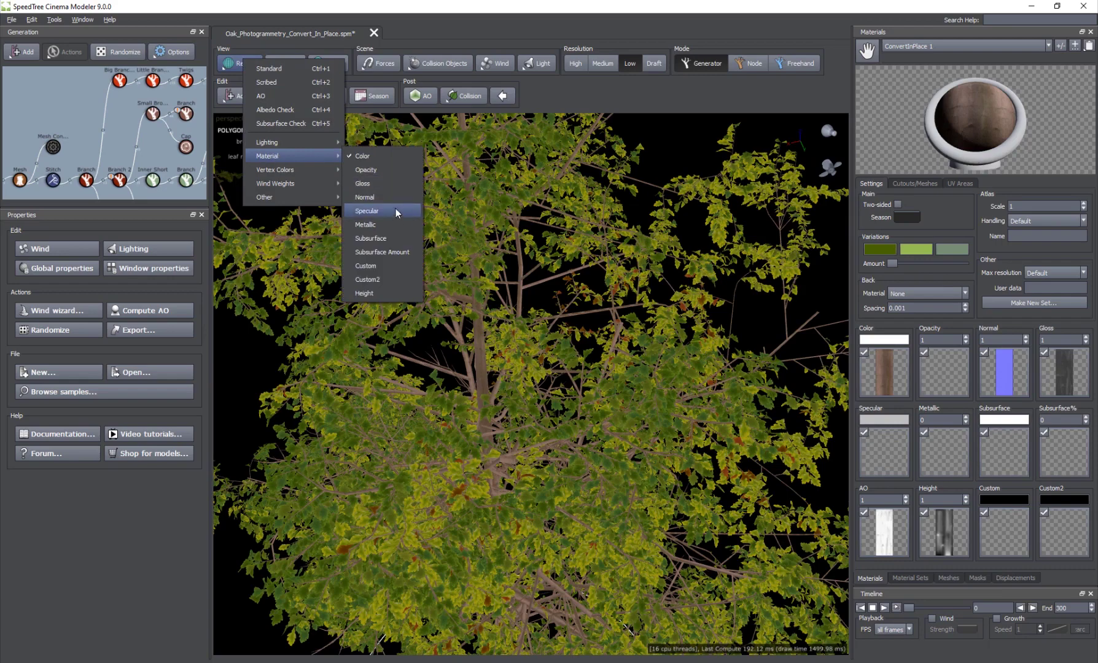
{"action": "left_click", "coordinate": [469, 248]}
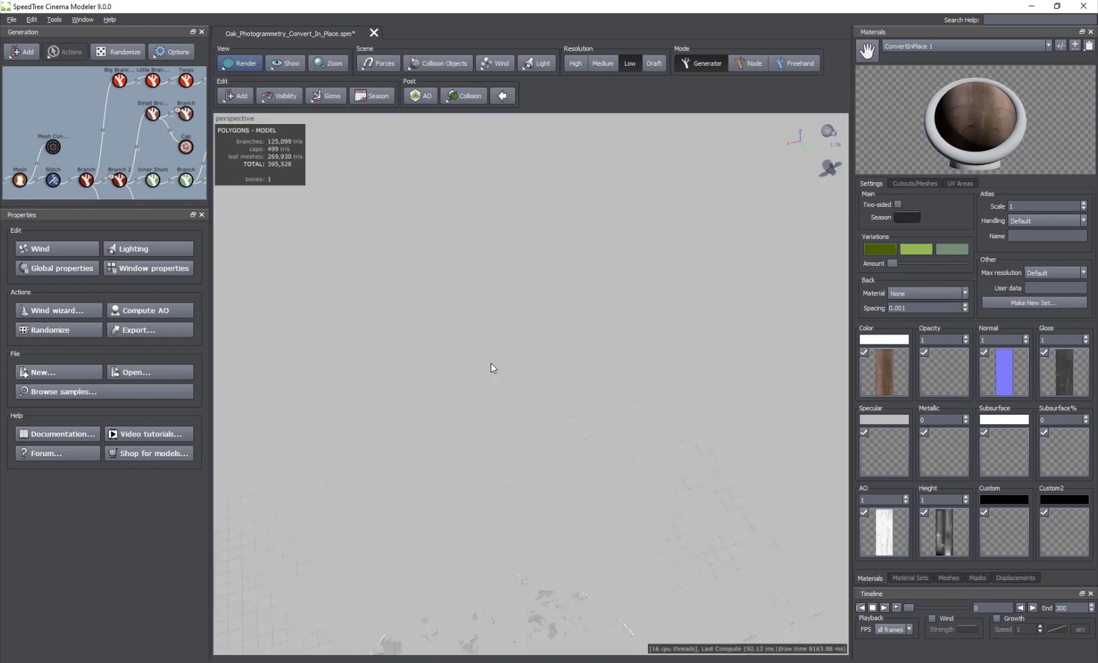
Examine the foliage in the Specular channel, then restore the viewport rendering to Standard and view the whole oak.
{"action": "left_click_drag", "start_coordinate": [491, 363], "coordinate": [510, 382]}
{"action": "scroll", "coordinate": [510, 396], "scroll_direction": "down", "scroll_amount": 3}
{"action": "scroll", "coordinate": [509, 399], "scroll_direction": "up", "scroll_amount": 5}
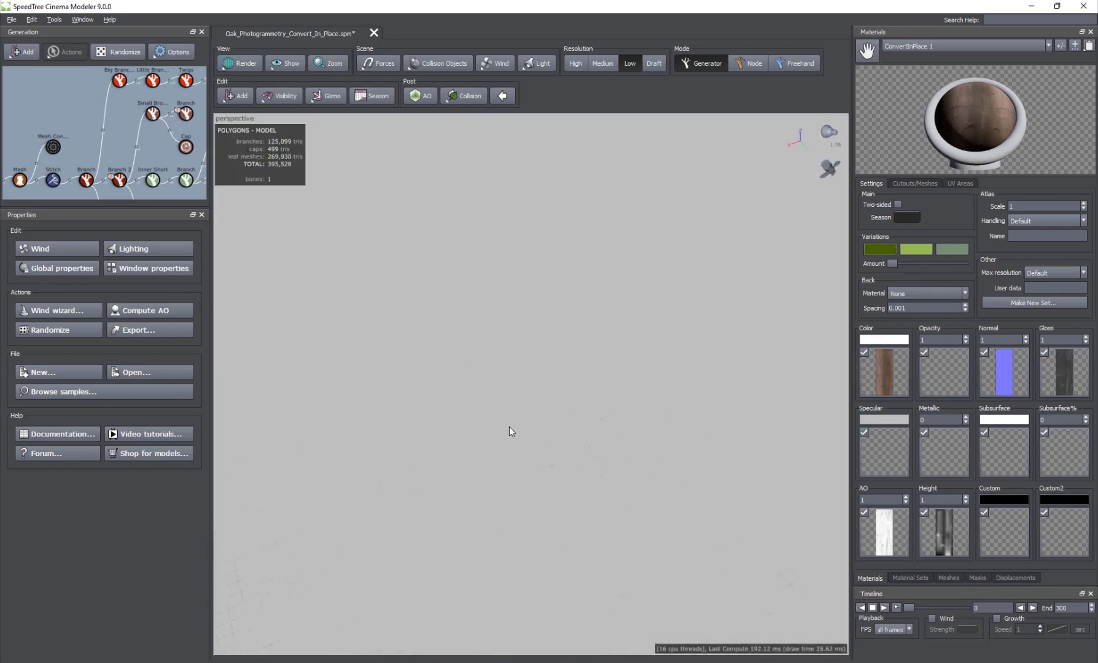
{"action": "left_click", "coordinate": [256, 65]}
{"action": "left_click", "coordinate": [276, 71]}
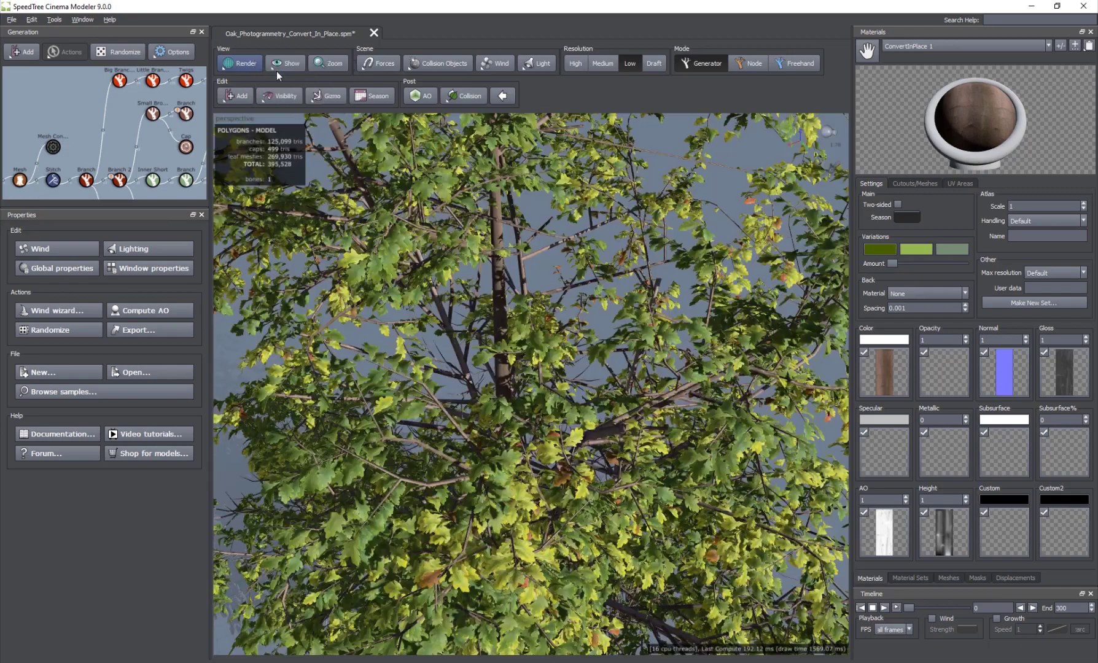
{"action": "scroll", "coordinate": [482, 373], "scroll_direction": "down", "scroll_amount": 6}
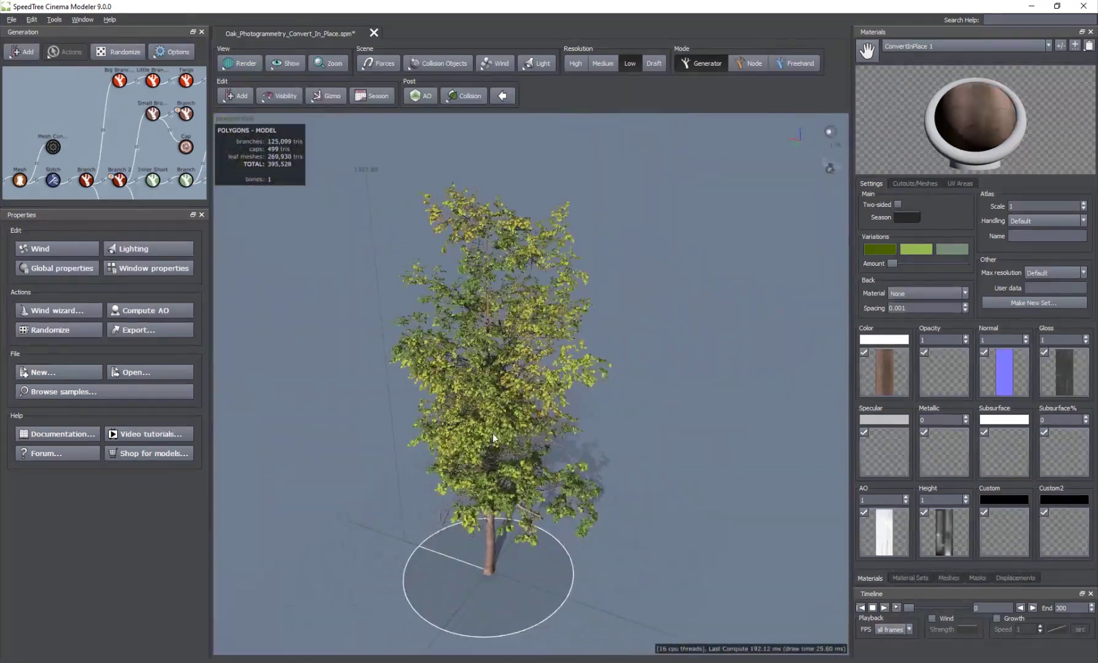
{"action": "left_click_drag", "start_coordinate": [493, 433], "coordinate": [513, 420]}
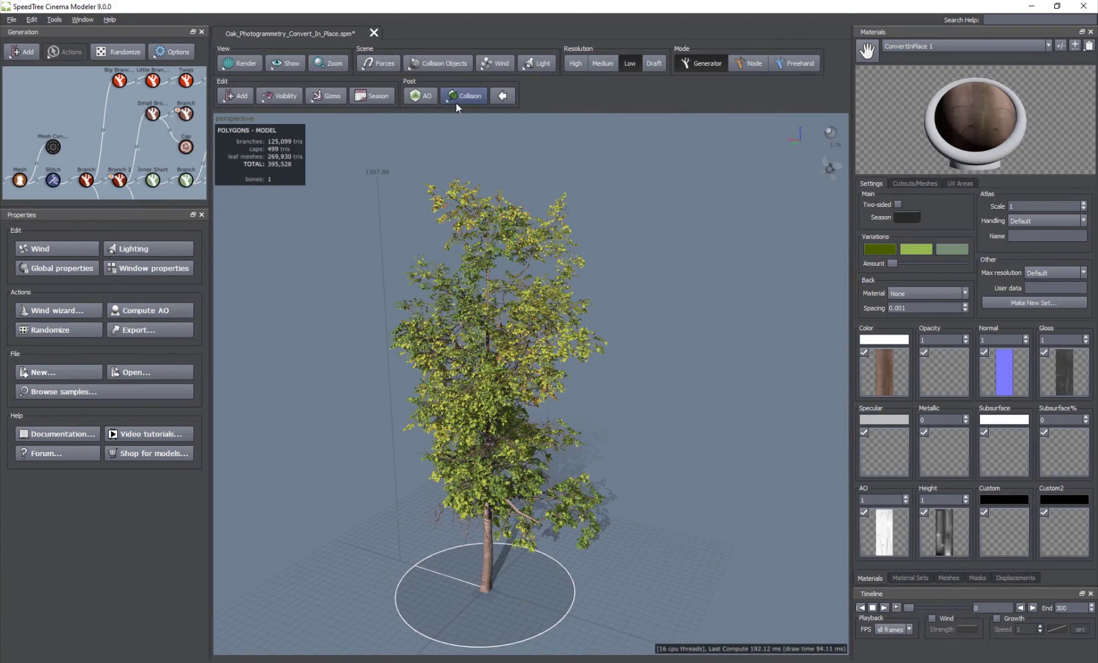
Hide the oak's leaves, inspect the bare branches up close, and show the leaves again.
{"action": "left_click", "coordinate": [287, 65]}
{"action": "left_click", "coordinate": [332, 80]}
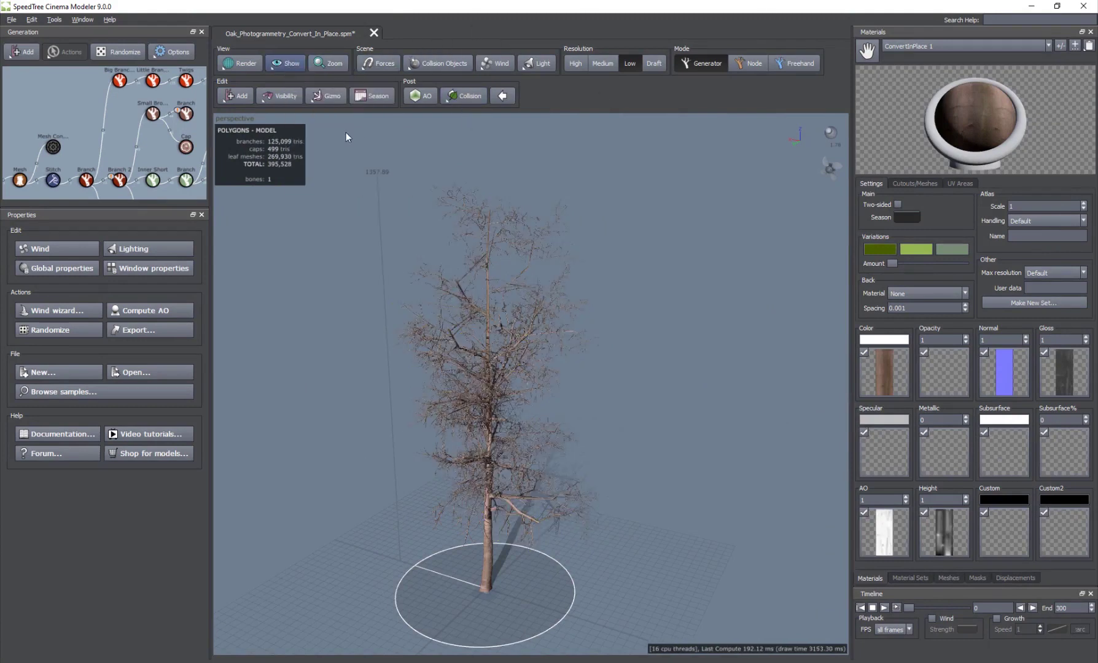
{"action": "scroll", "coordinate": [481, 372], "scroll_direction": "up", "scroll_amount": 8}
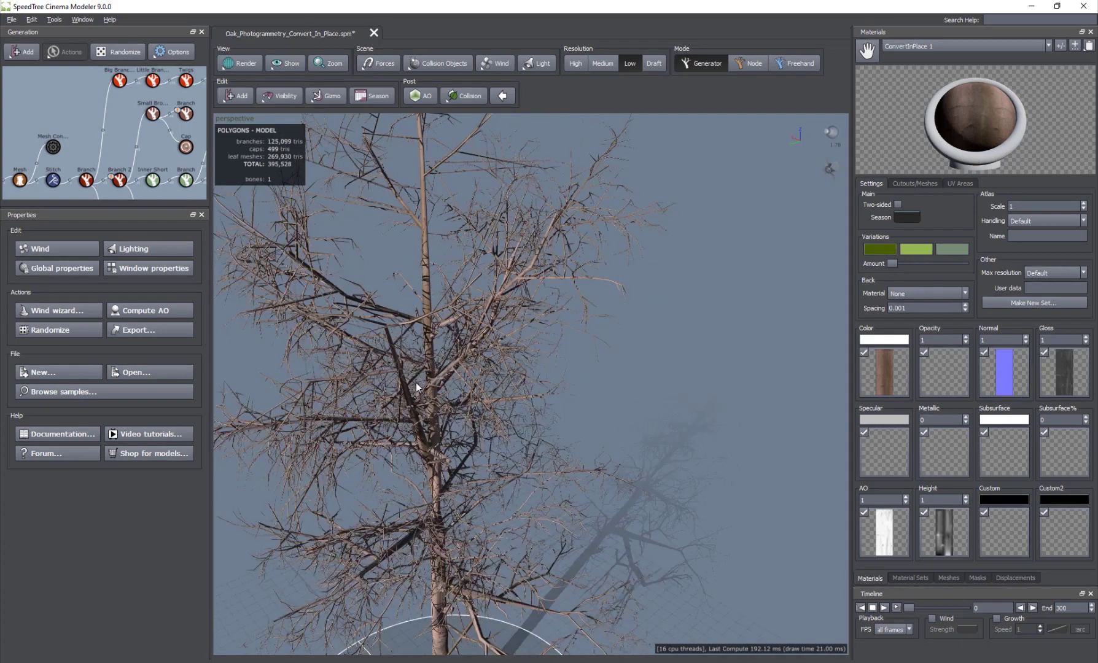
{"action": "middle_click_drag", "start_coordinate": [416, 382], "coordinate": [527, 393]}
{"action": "left_click", "coordinate": [289, 65]}
{"action": "left_click", "coordinate": [315, 79]}
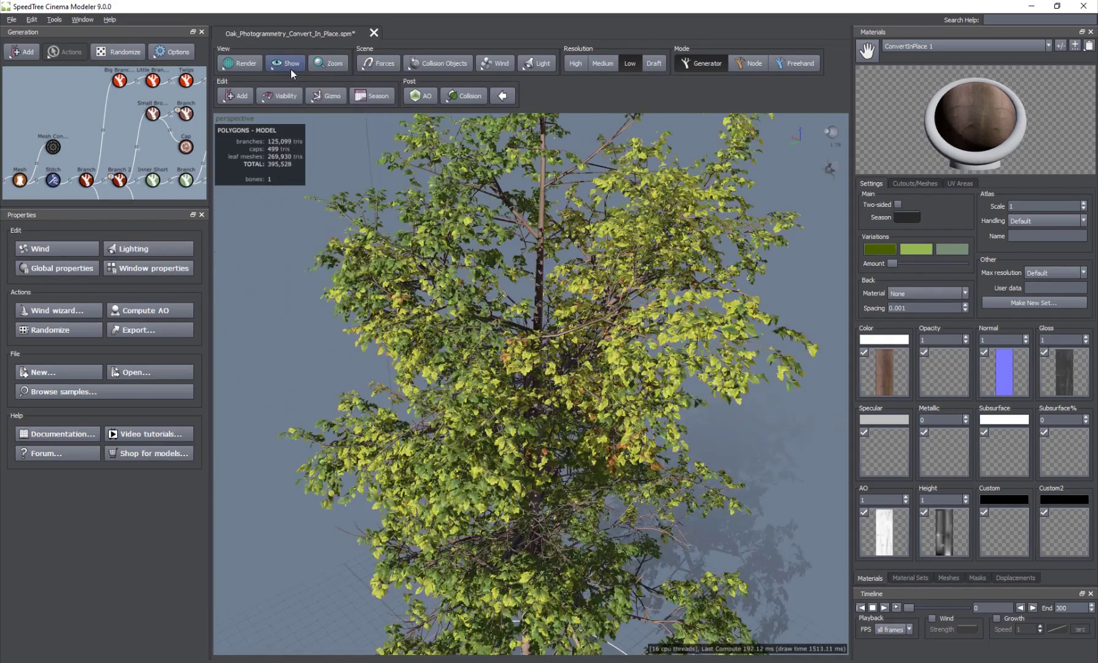
Hide the fronds and branches to view the leaves alone, and show both geometry types again.
{"action": "left_click", "coordinate": [288, 67]}
{"action": "left_click", "coordinate": [312, 96]}
{"action": "left_click", "coordinate": [281, 65]}
{"action": "left_click", "coordinate": [307, 103]}
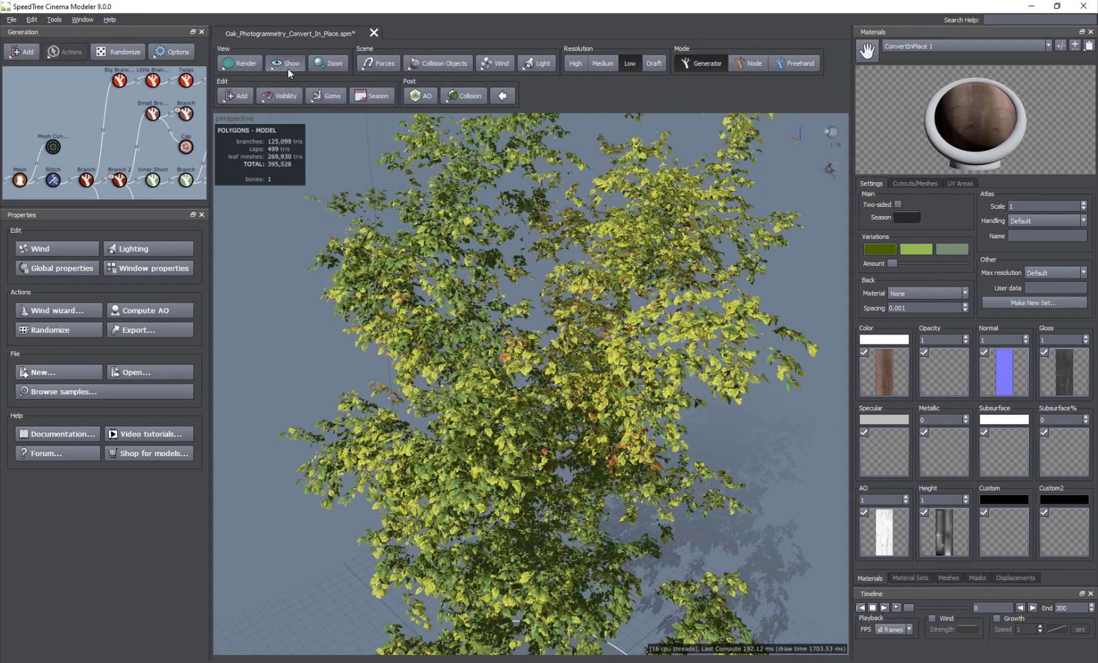
{"action": "left_click", "coordinate": [288, 69]}
{"action": "left_click", "coordinate": [316, 103]}
{"action": "left_click", "coordinate": [285, 68]}
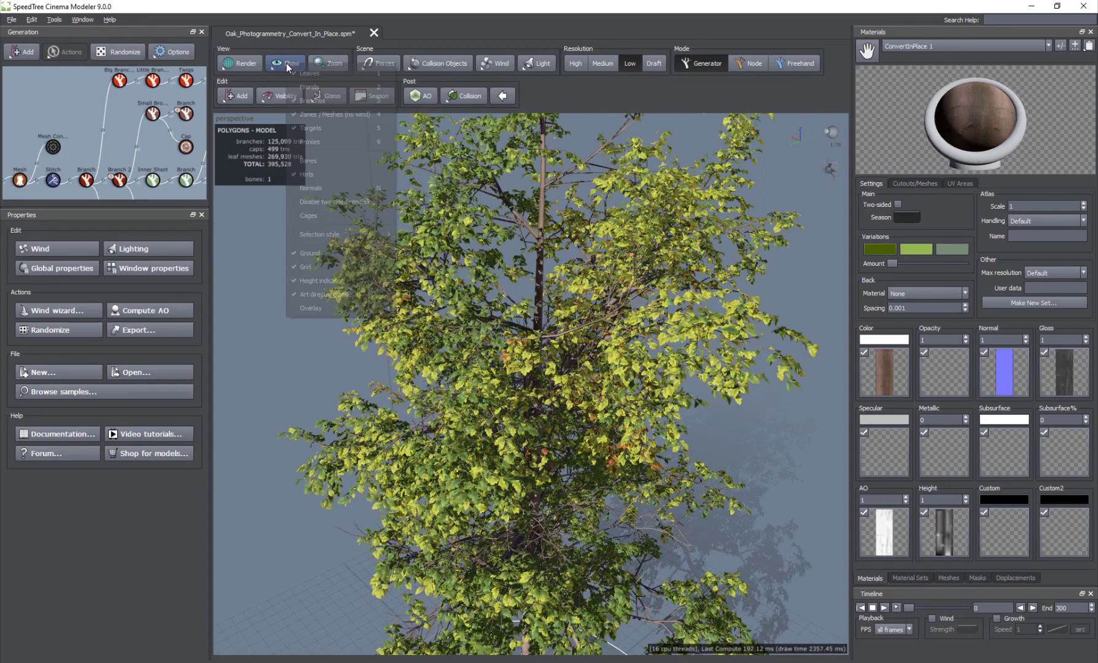
{"action": "left_click", "coordinate": [312, 87]}
Enable the wind for the scene with the whole oak in view.
{"action": "scroll", "coordinate": [546, 364], "scroll_direction": "down", "scroll_amount": 5}
{"action": "left_click_drag", "start_coordinate": [570, 422], "coordinate": [544, 404]}
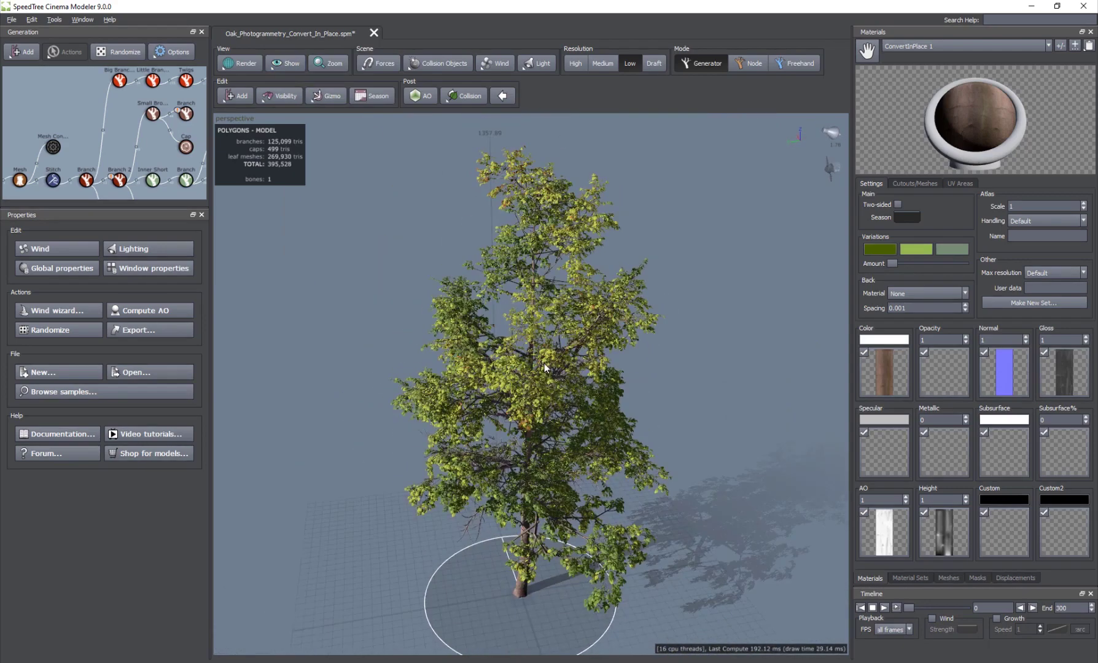
{"action": "left_click", "coordinate": [499, 65]}
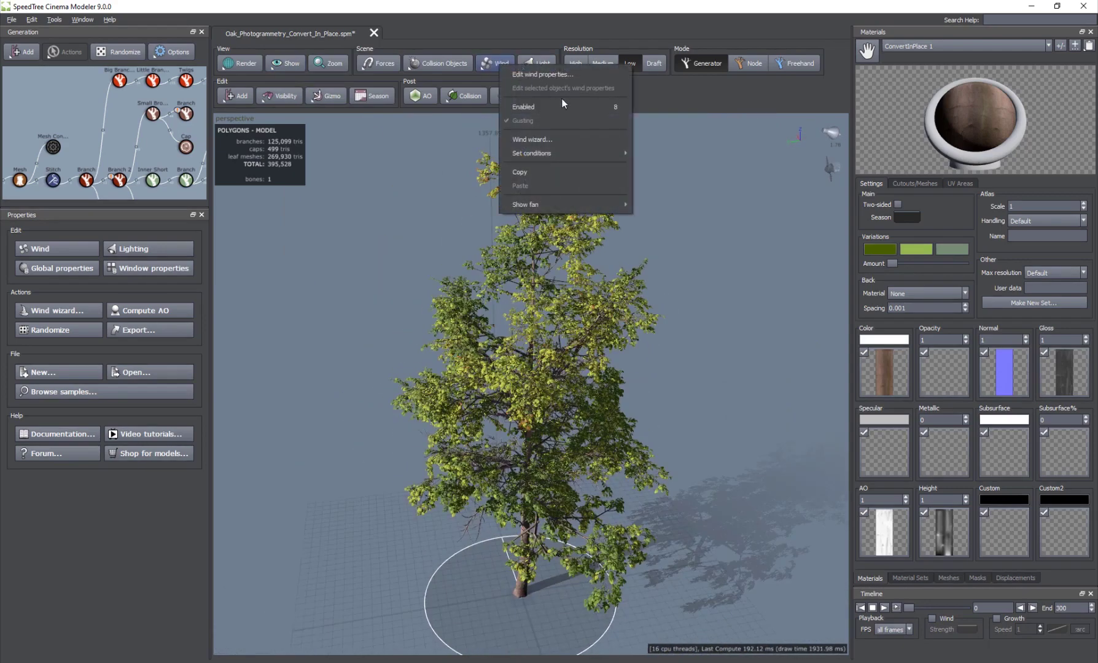
{"action": "left_click", "coordinate": [561, 104]}
{"action": "scroll", "coordinate": [530, 370], "scroll_direction": "up", "scroll_amount": 3}
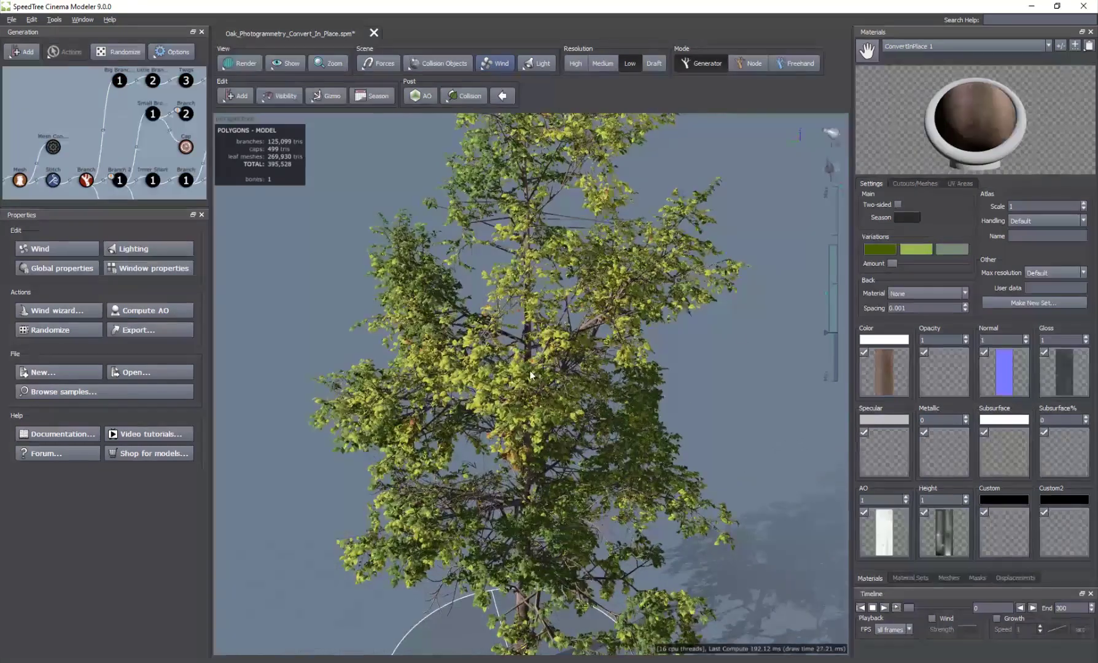
Examine how the wind moves the oak, both up close among the leaves and on the whole tree.
{"action": "left_click_drag", "start_coordinate": [529, 370], "coordinate": [557, 433]}
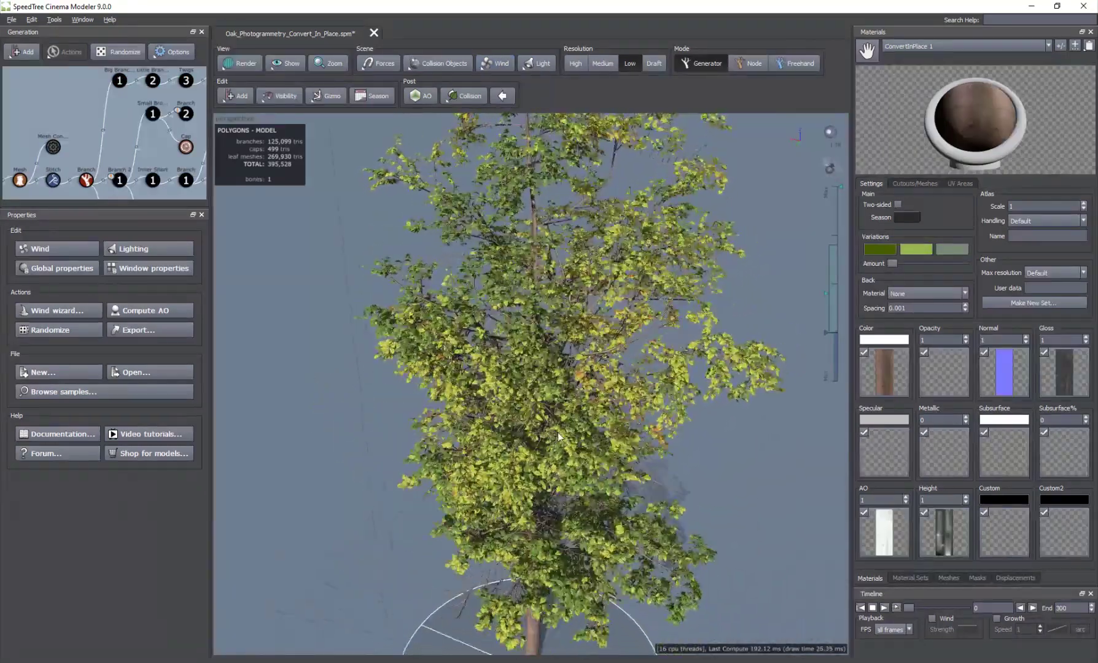
{"action": "scroll", "coordinate": [470, 347], "scroll_direction": "up", "scroll_amount": 6}
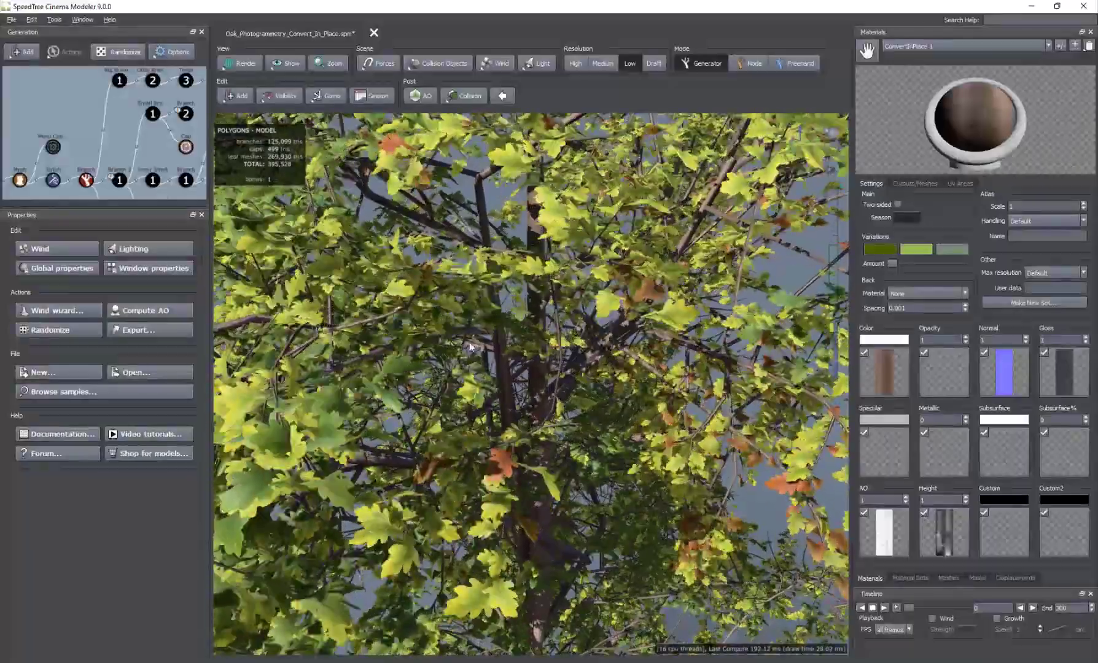
{"action": "left_click_drag", "start_coordinate": [470, 347], "coordinate": [600, 356]}
{"action": "scroll", "coordinate": [553, 356], "scroll_direction": "down", "scroll_amount": 4}
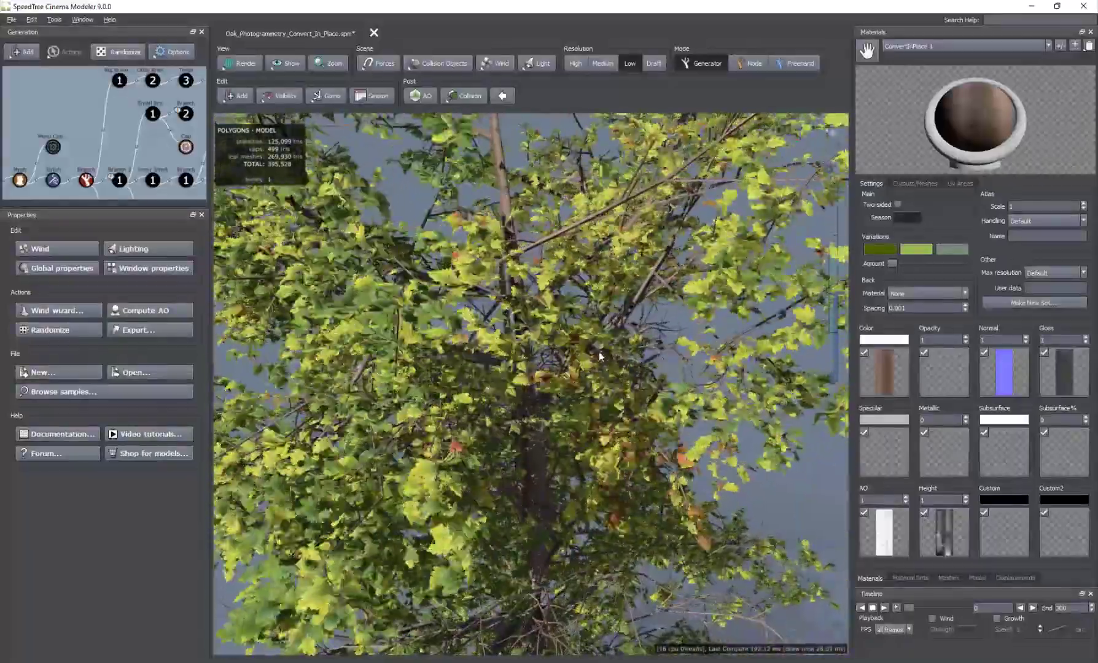
{"action": "scroll", "coordinate": [600, 357], "scroll_direction": "down", "scroll_amount": 3}
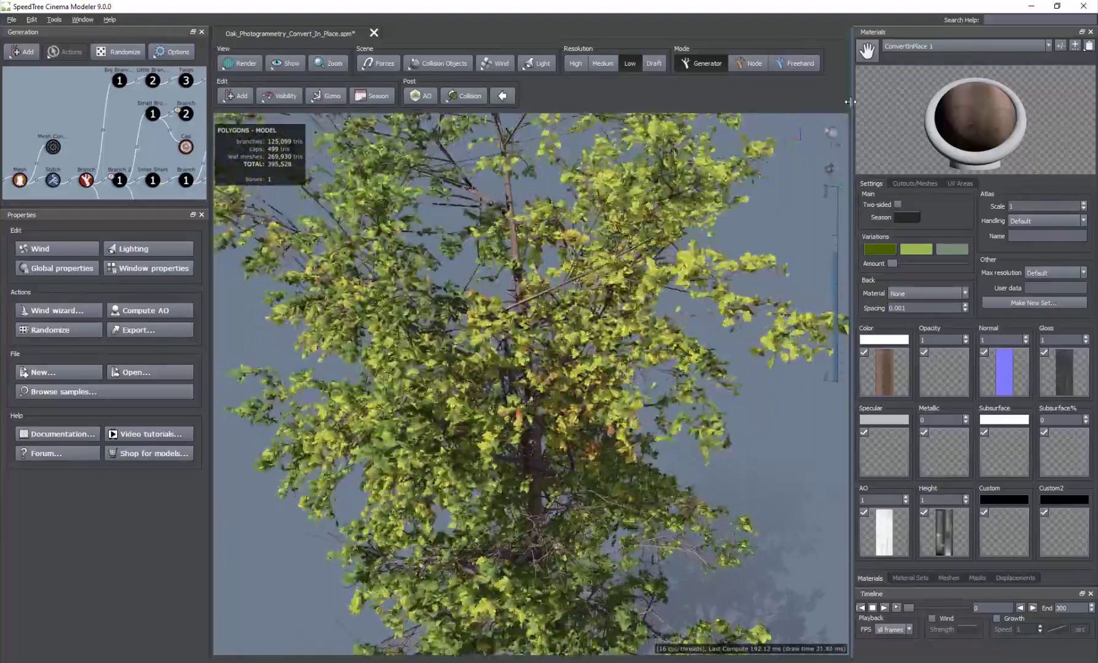
{"action": "scroll", "coordinate": [527, 311], "scroll_direction": "down", "scroll_amount": 4}
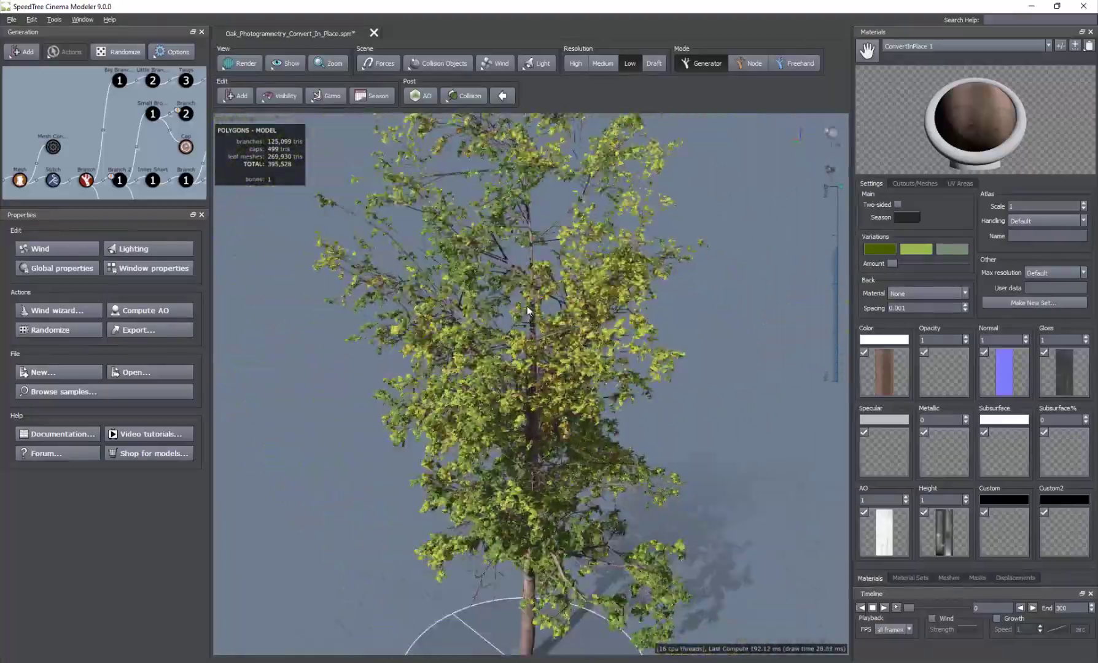
{"action": "scroll", "coordinate": [527, 311], "scroll_direction": "down", "scroll_amount": 4}
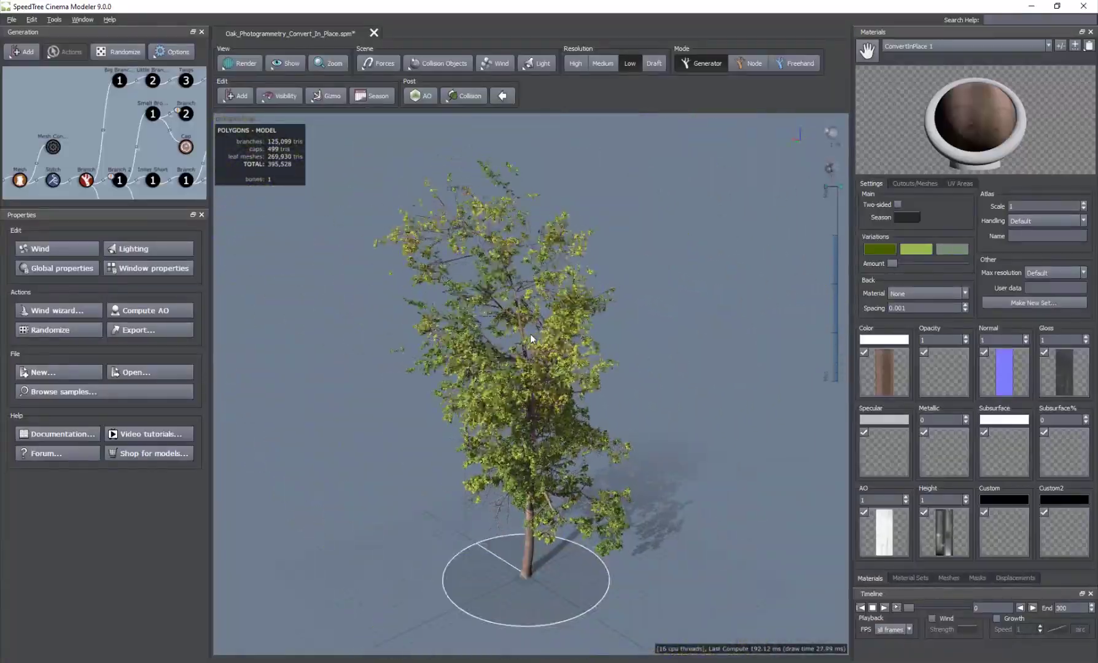
{"action": "scroll", "coordinate": [532, 338], "scroll_direction": "up", "scroll_amount": 3}
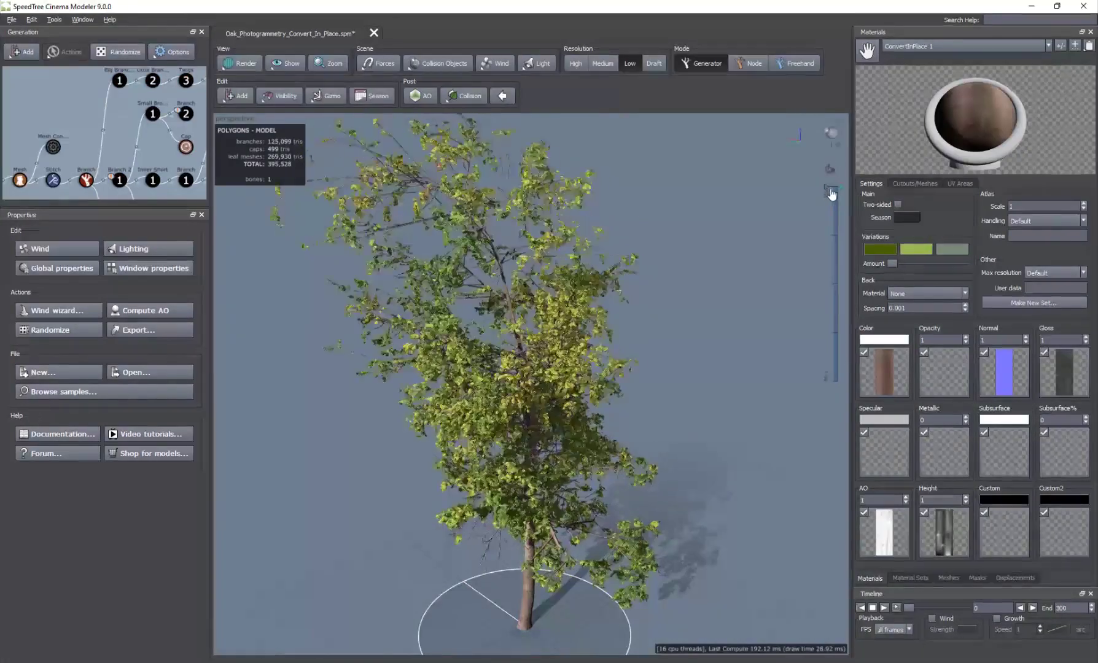
Turn off the wind so the oak stands still.
{"action": "left_click", "coordinate": [830, 189]}
{"action": "left_click", "coordinate": [830, 189]}
{"action": "left_click", "coordinate": [830, 189]}
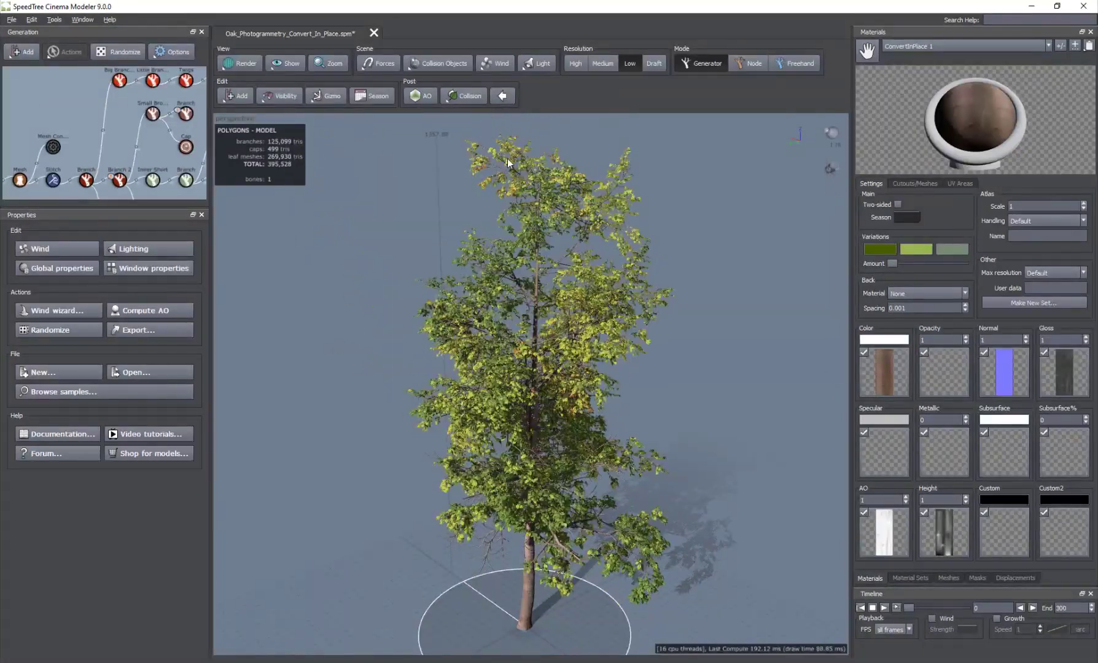
Look over the window properties and the light's properties.
{"action": "left_click", "coordinate": [535, 66]}
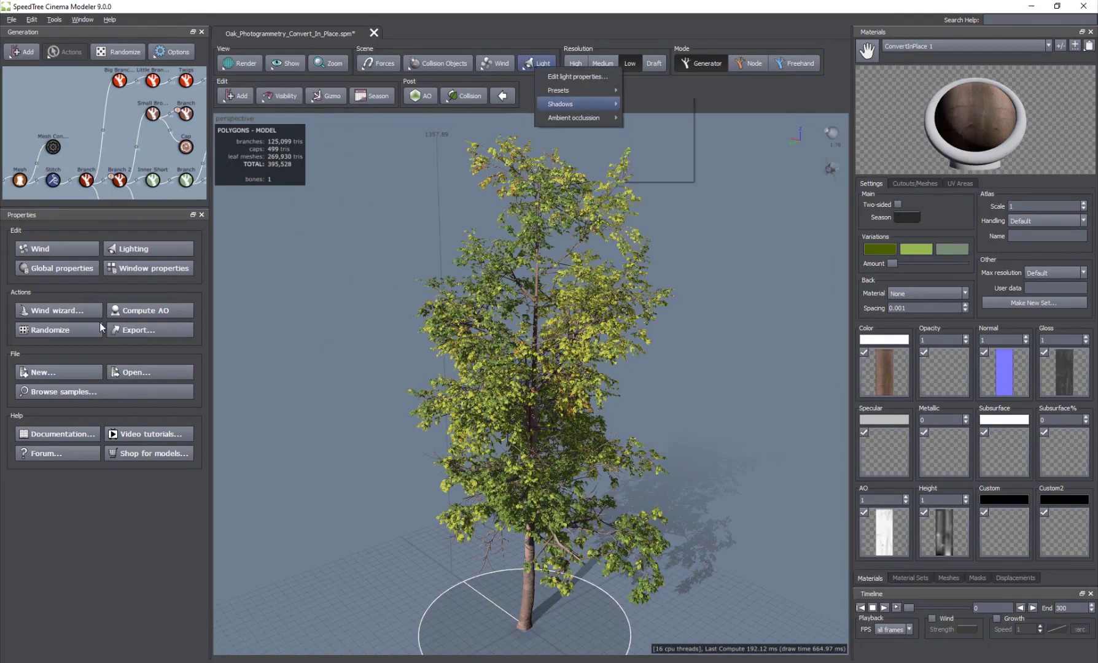
{"action": "left_click", "coordinate": [304, 296]}
{"action": "left_click", "coordinate": [170, 272]}
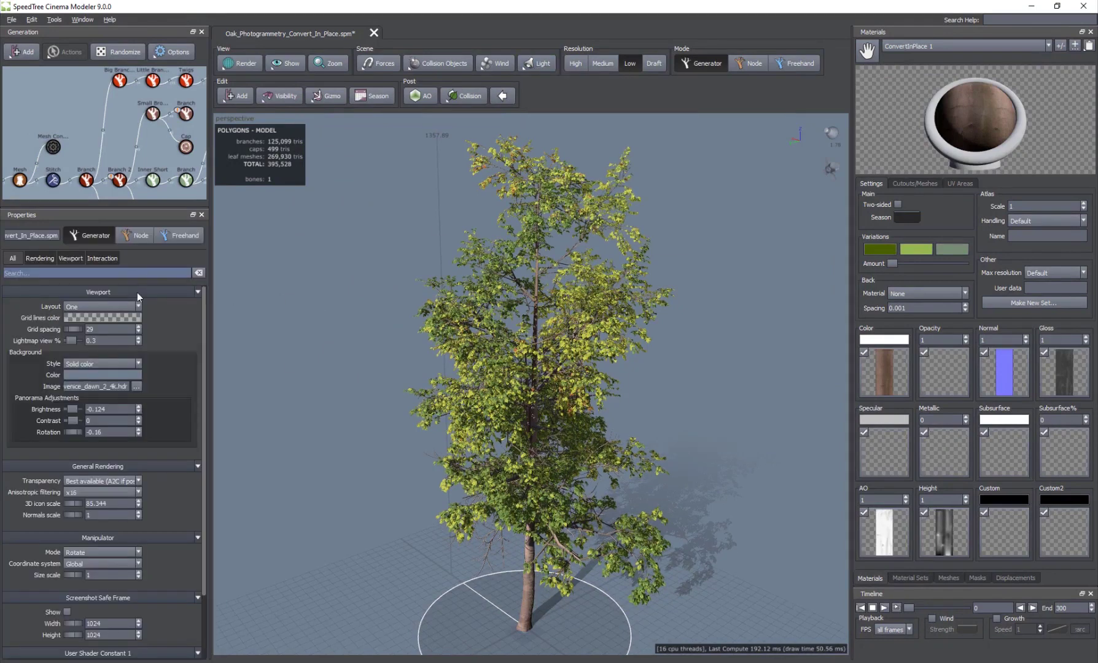
{"action": "left_click", "coordinate": [315, 272]}
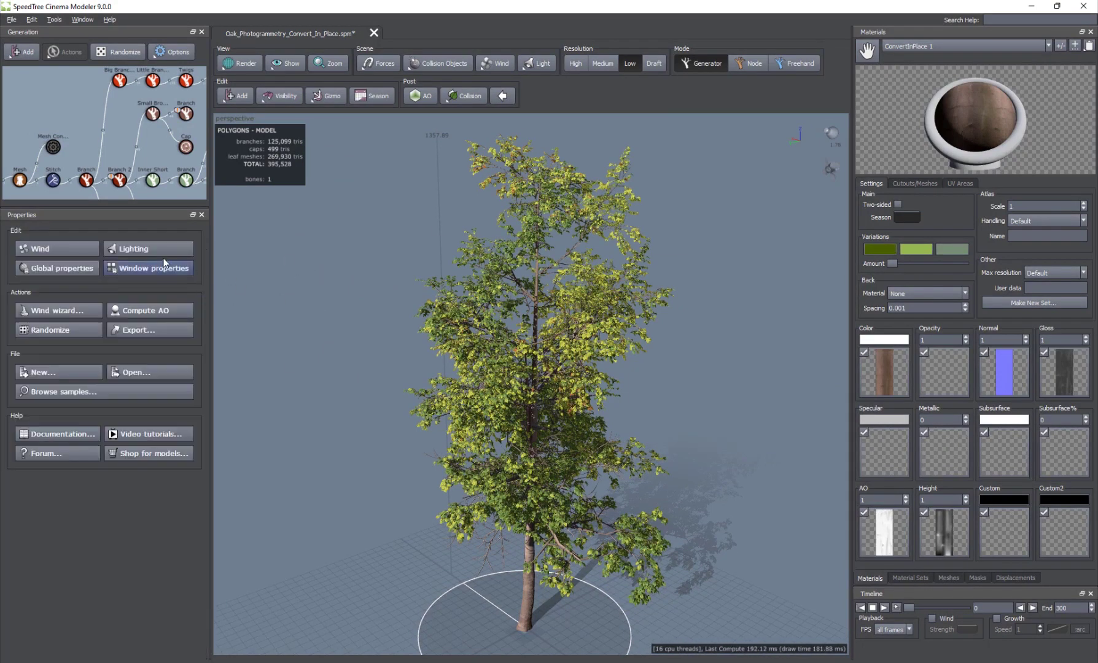
{"action": "left_click", "coordinate": [156, 250]}
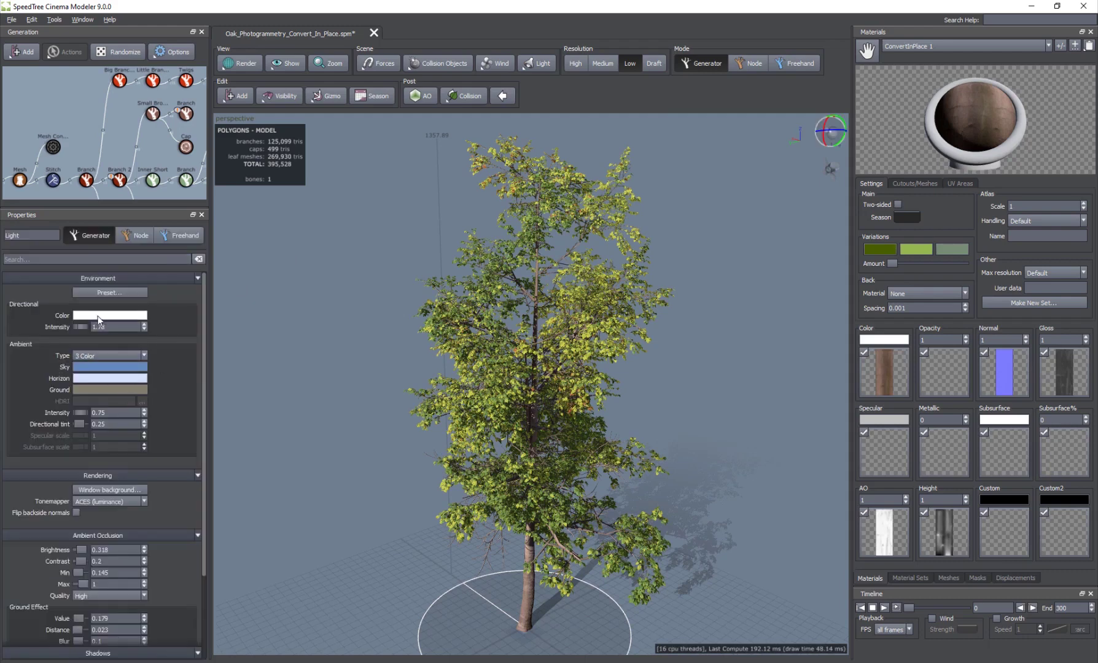
{"action": "left_click", "coordinate": [301, 270]}
Set the window background style to Ambient light and view the oak from below against the sky.
{"action": "left_click", "coordinate": [147, 271]}
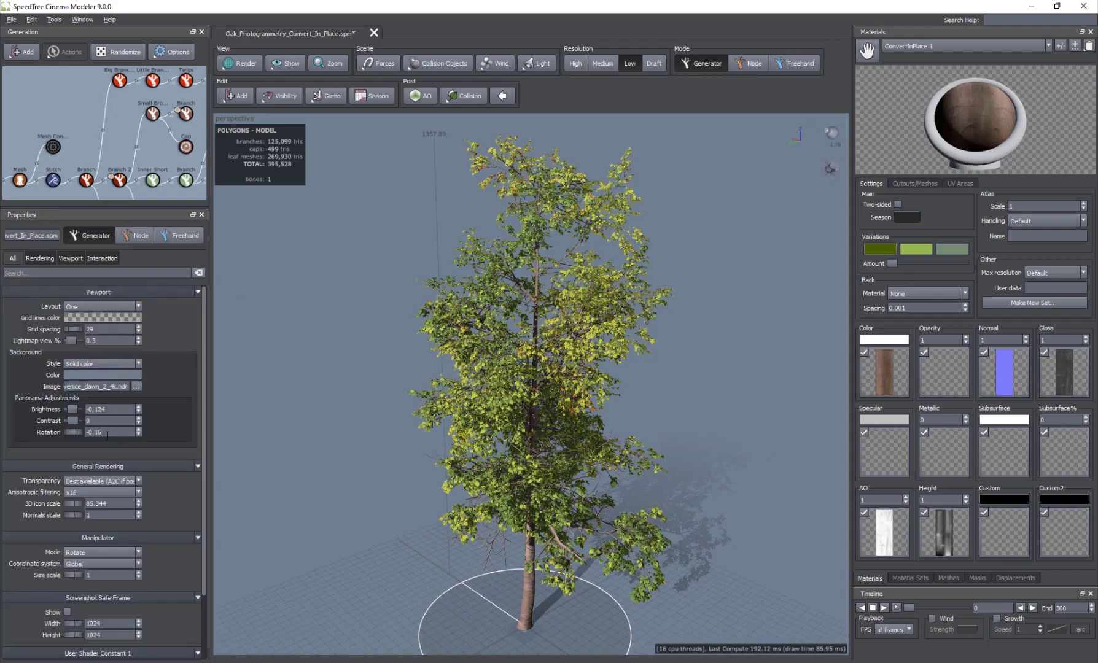
{"action": "left_click", "coordinate": [106, 364]}
{"action": "left_click", "coordinate": [96, 354]}
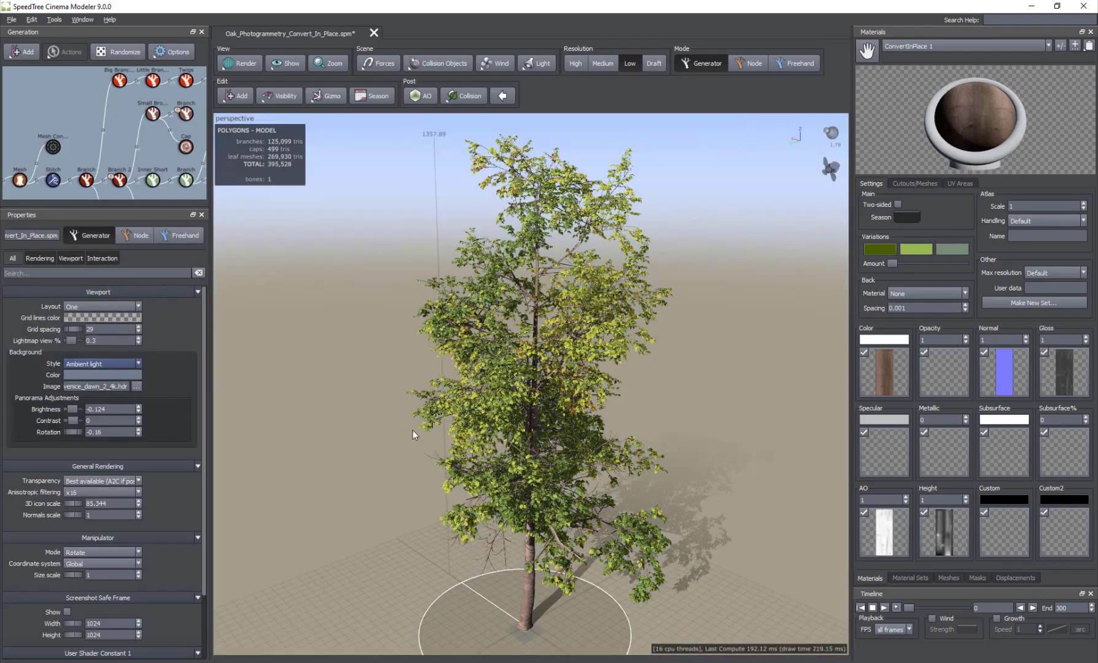
{"action": "left_click_drag", "start_coordinate": [441, 414], "coordinate": [278, 241]}
Apply the Forest lighting preset to the scene and view the oak from above.
{"action": "left_click", "coordinate": [532, 65]}
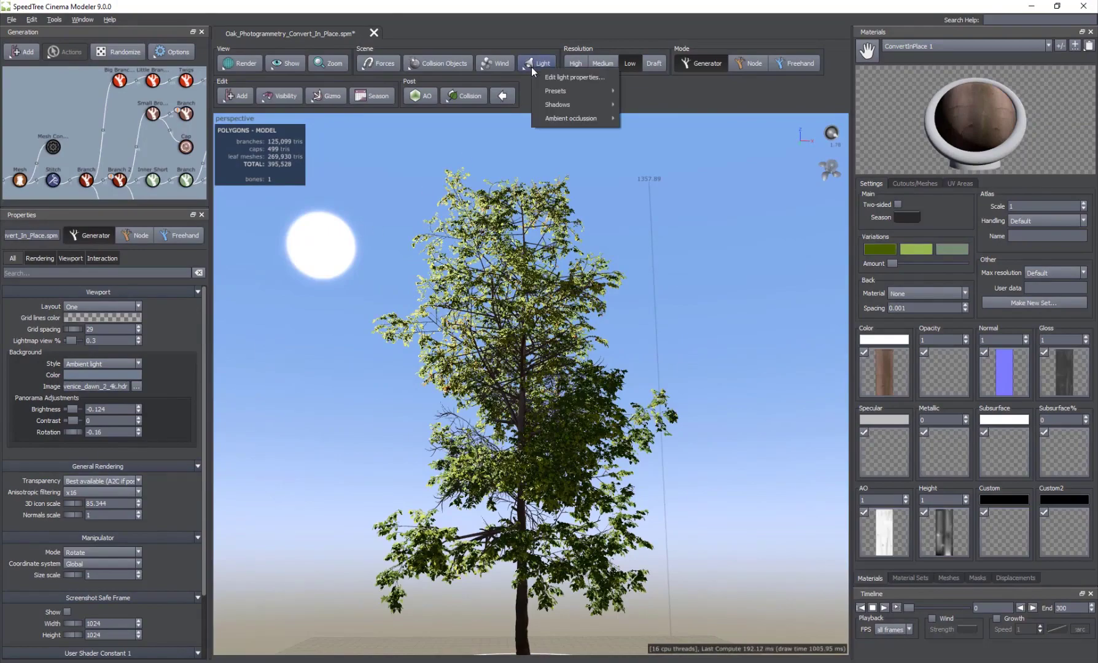
{"action": "mouse_move", "coordinate": [575, 91]}
{"action": "left_click", "coordinate": [650, 145]}
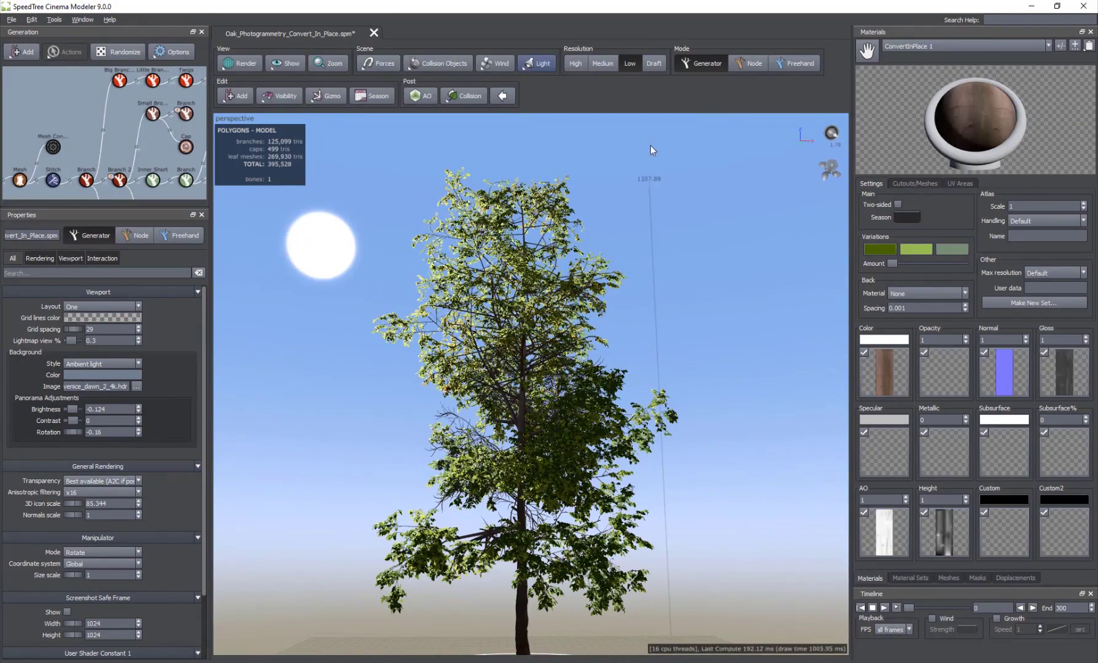
{"action": "left_click_drag", "start_coordinate": [487, 391], "coordinate": [527, 383]}
Apply the Winter lighting preset to the scene and view the oak from another angle.
{"action": "left_click", "coordinate": [533, 64]}
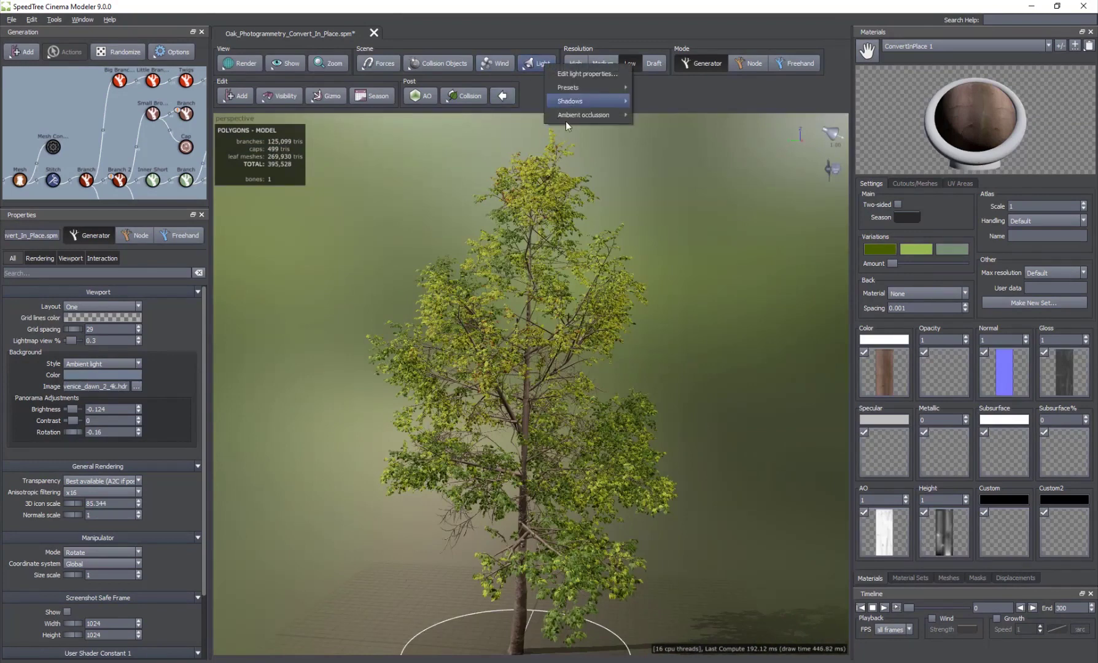
{"action": "mouse_move", "coordinate": [581, 95]}
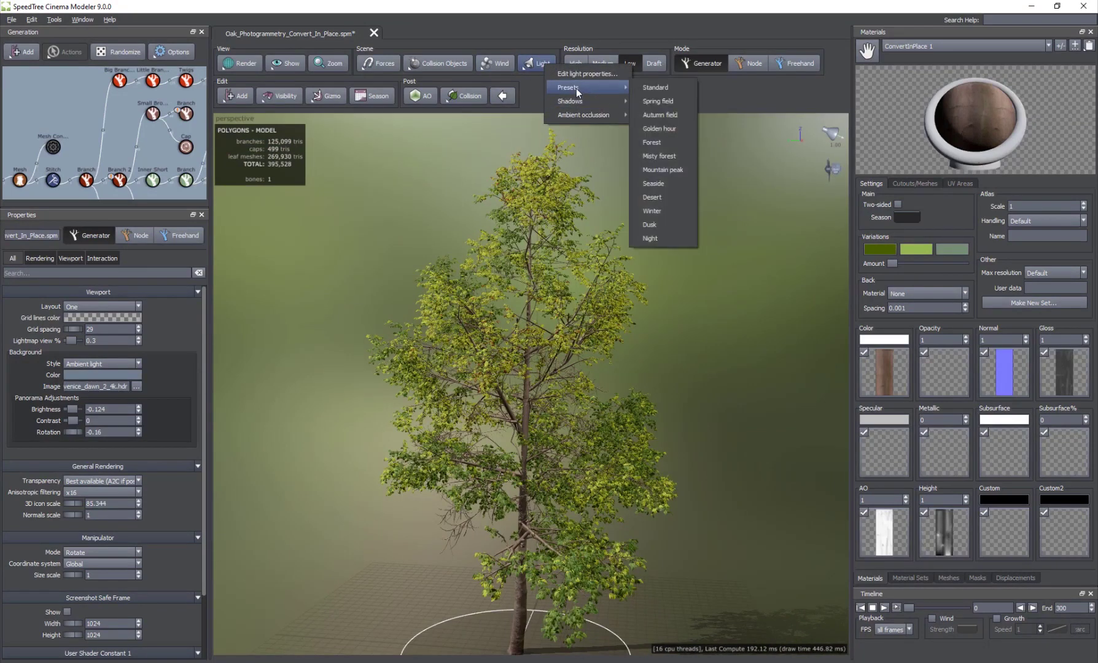
{"action": "left_click", "coordinate": [664, 211]}
{"action": "left_click_drag", "start_coordinate": [473, 466], "coordinate": [558, 522]}
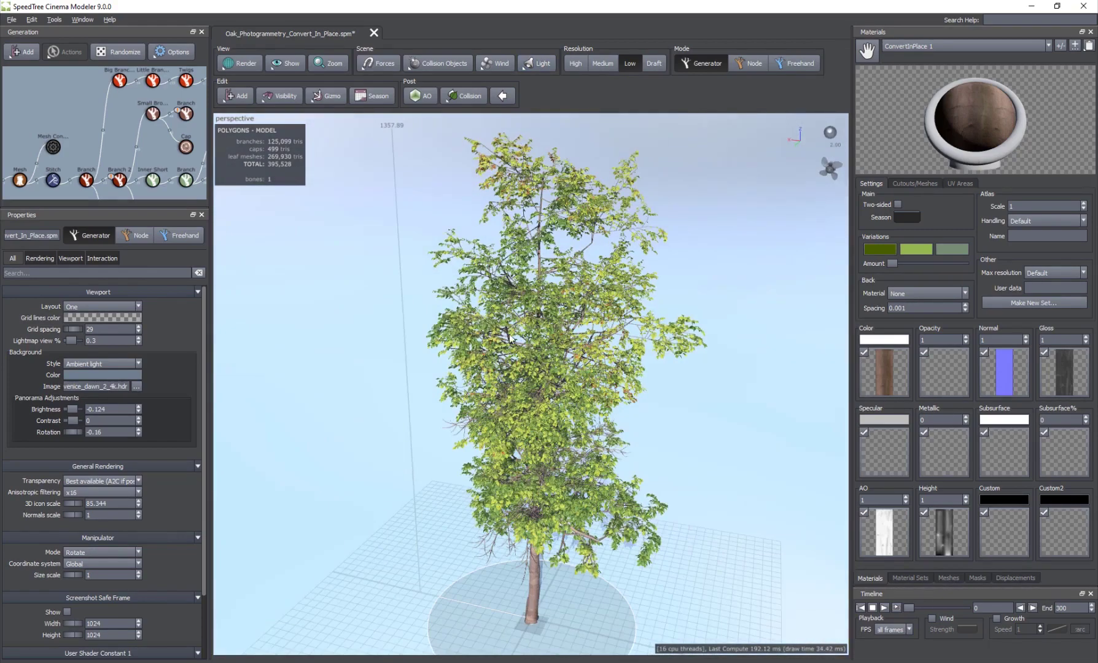
Set the shadows to Medium quality and inspect the tree's shadow on the ground up close.
{"action": "left_click", "coordinate": [535, 69]}
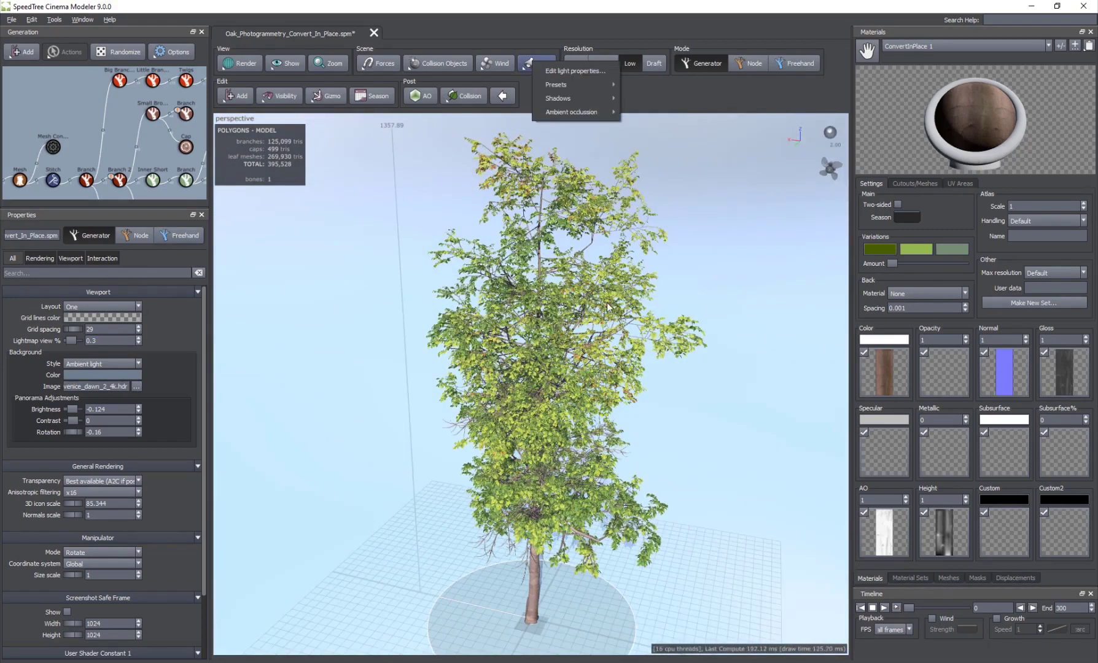
{"action": "mouse_move", "coordinate": [572, 99]}
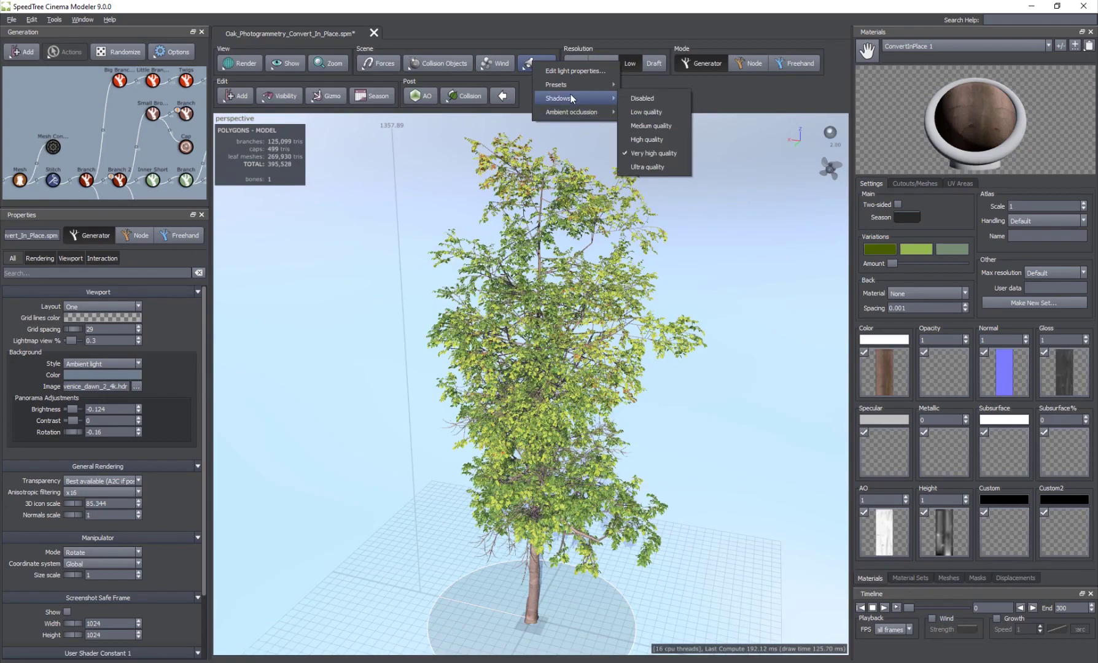
{"action": "left_click", "coordinate": [651, 125]}
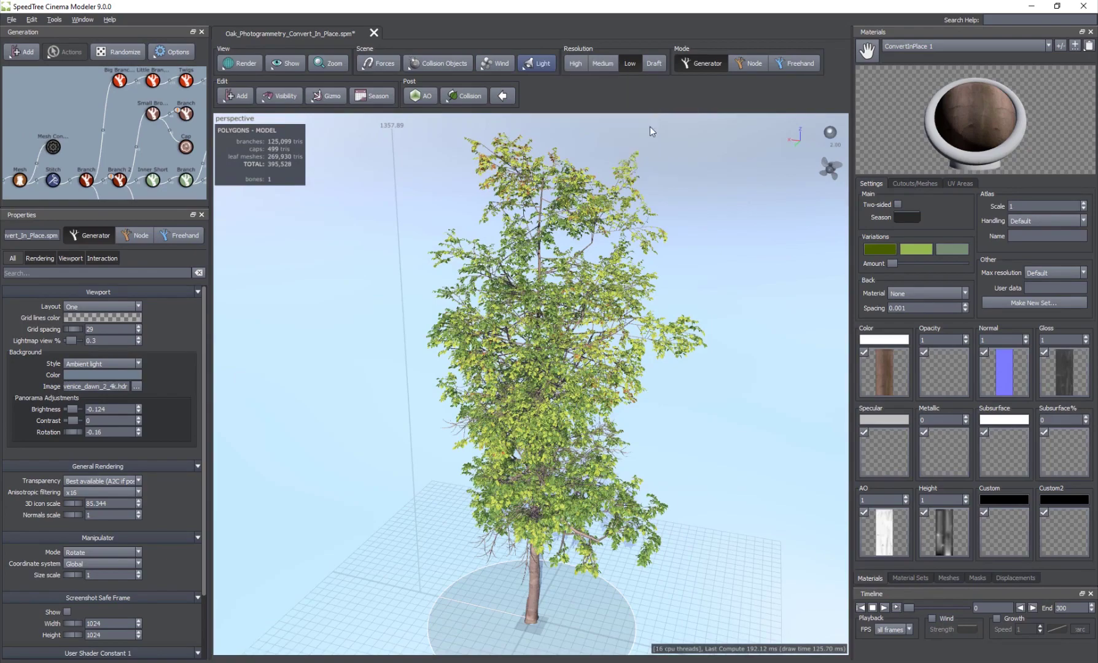
{"action": "left_click_drag", "start_coordinate": [553, 489], "coordinate": [503, 274]}
Set the shadows to Ultra quality and inspect the tree's shadow on the ground from farther away.
{"action": "left_click", "coordinate": [525, 64]}
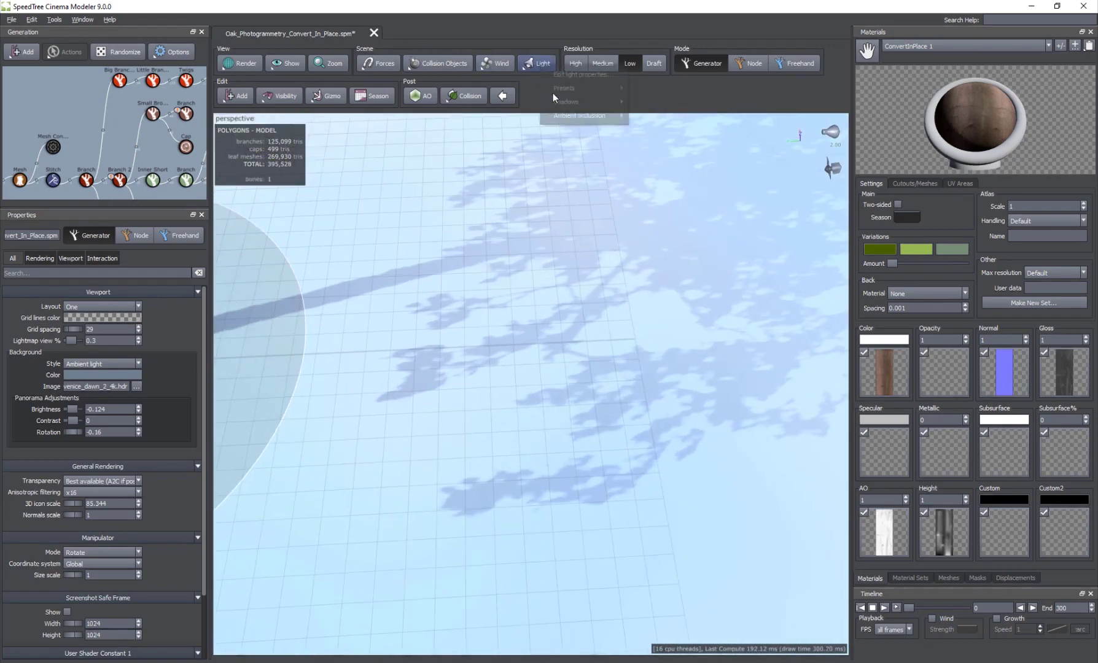
{"action": "mouse_move", "coordinate": [579, 100]}
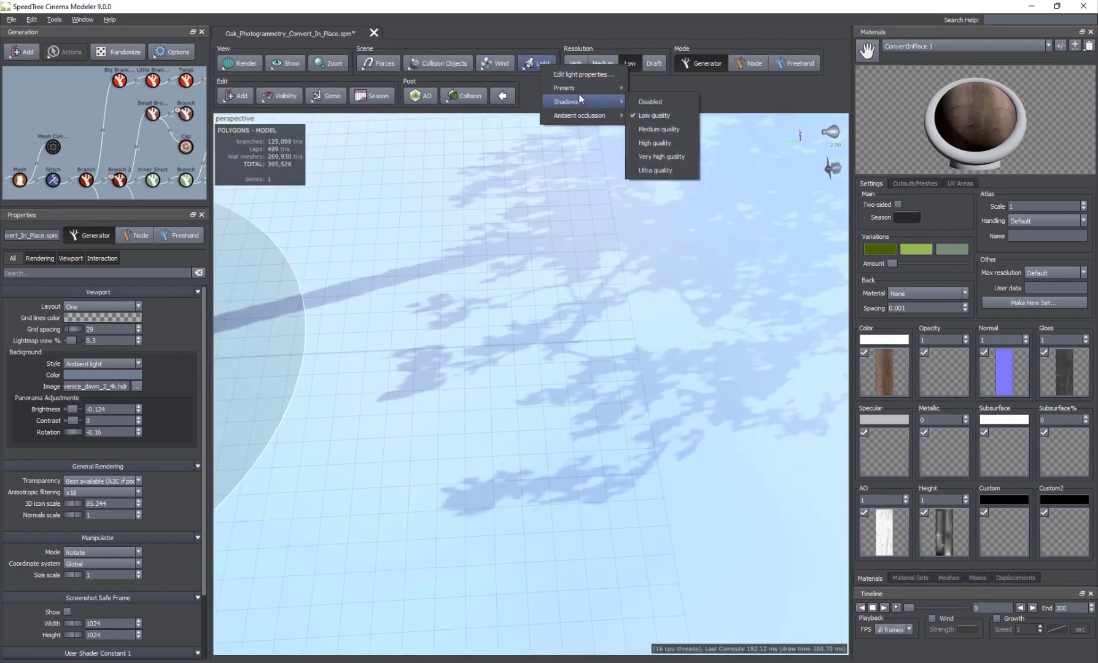
{"action": "left_click", "coordinate": [656, 170]}
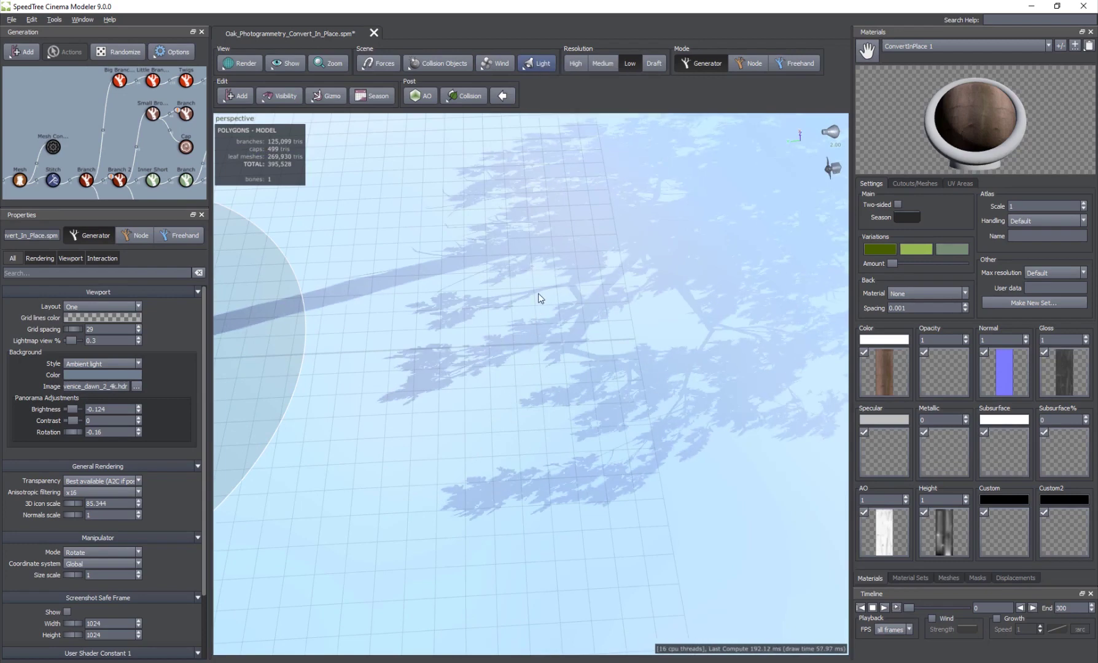
{"action": "left_click", "coordinate": [482, 347]}
{"action": "scroll", "coordinate": [482, 346], "scroll_direction": "down", "scroll_amount": 3}
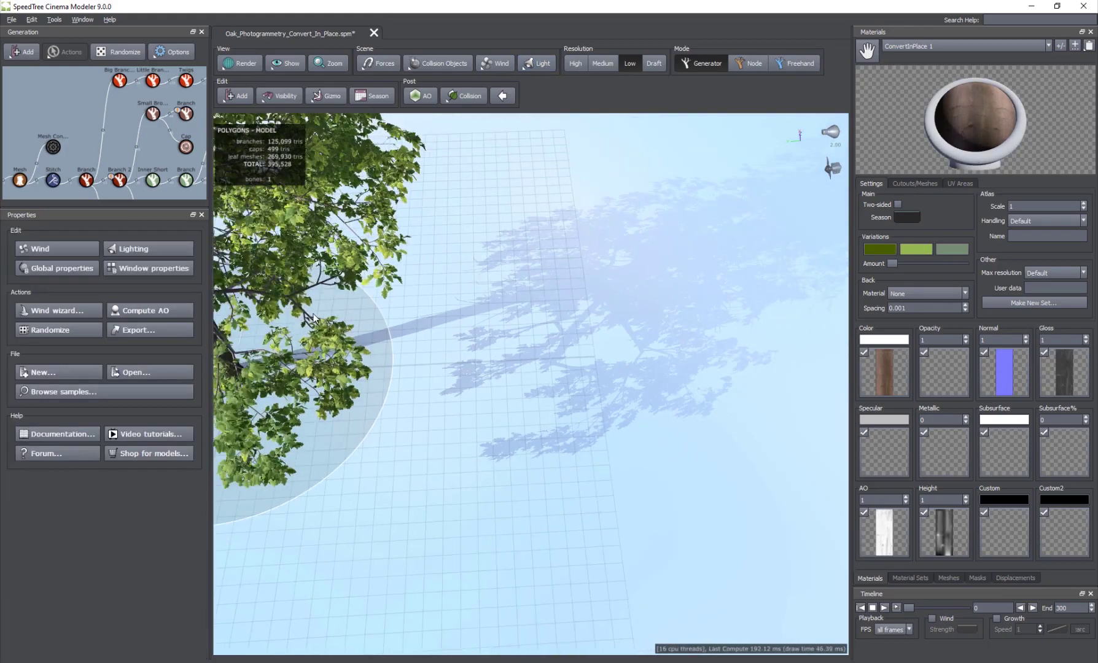
Enable wind on the oak, view it from several angles, and look over the wind options and condition presets.
{"action": "left_click_drag", "start_coordinate": [388, 424], "coordinate": [388, 361]}
{"action": "middle_click_drag", "start_coordinate": [389, 361], "coordinate": [477, 345]}
{"action": "key", "text": "w"}
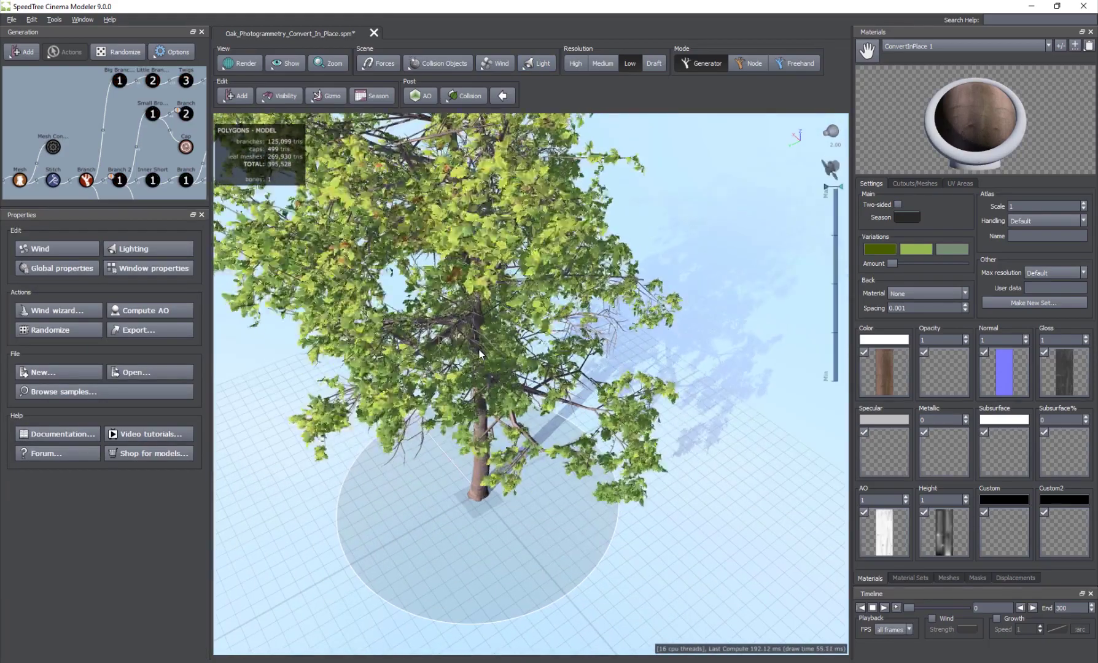
{"action": "left_click_drag", "start_coordinate": [519, 330], "coordinate": [785, 165]}
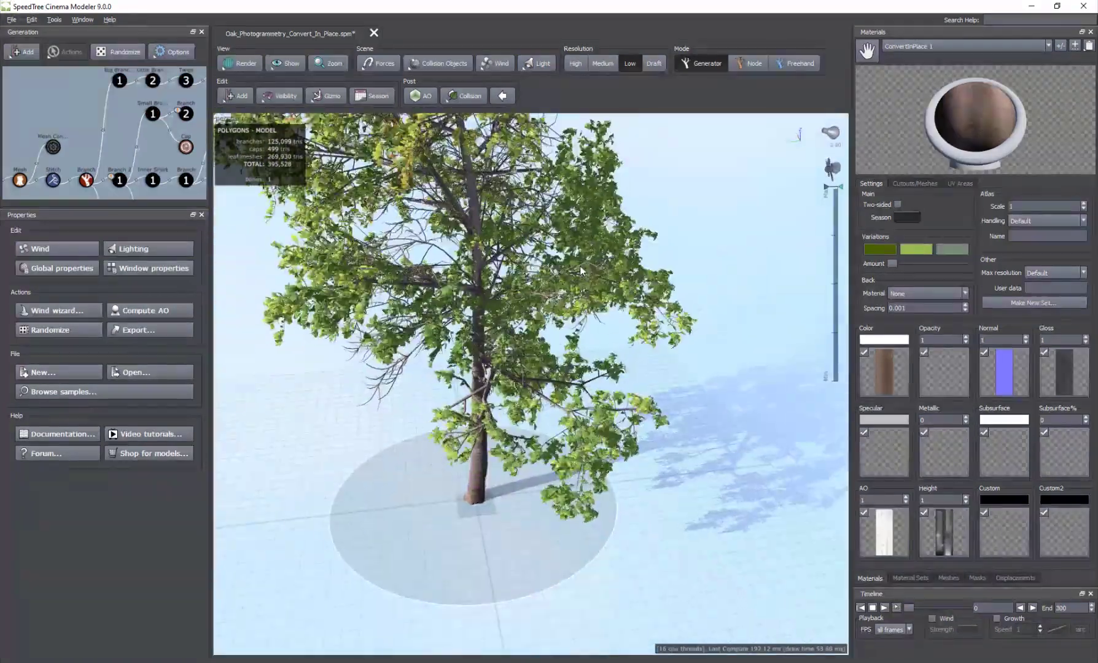
{"action": "middle_click_drag", "start_coordinate": [786, 166], "coordinate": [768, 222]}
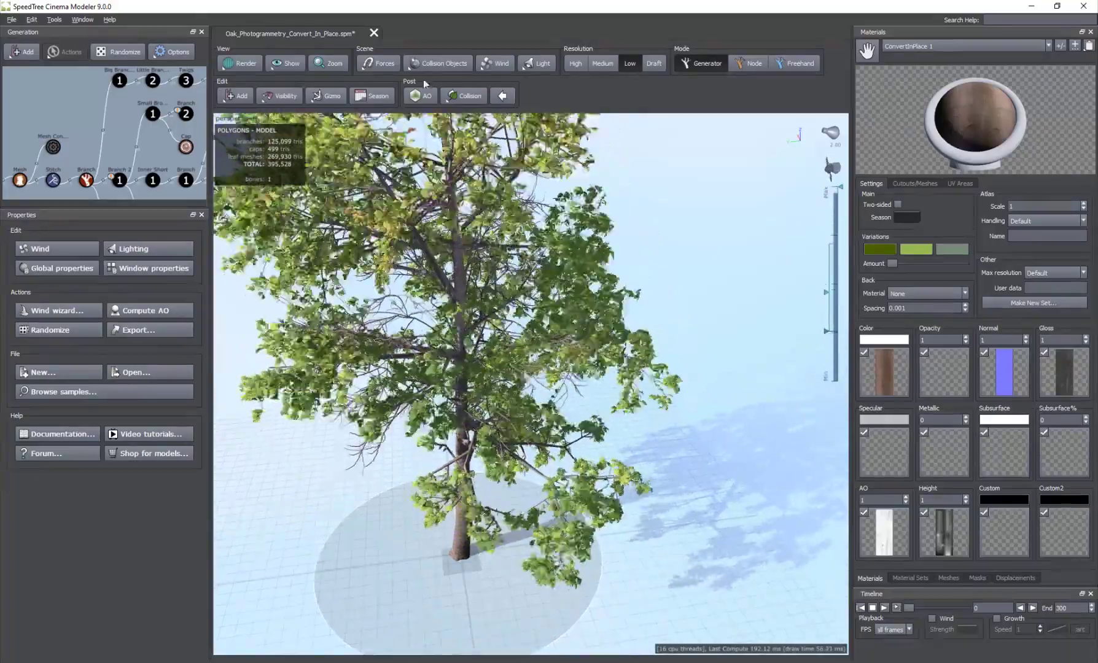
{"action": "mouse_move", "coordinate": [505, 65]}
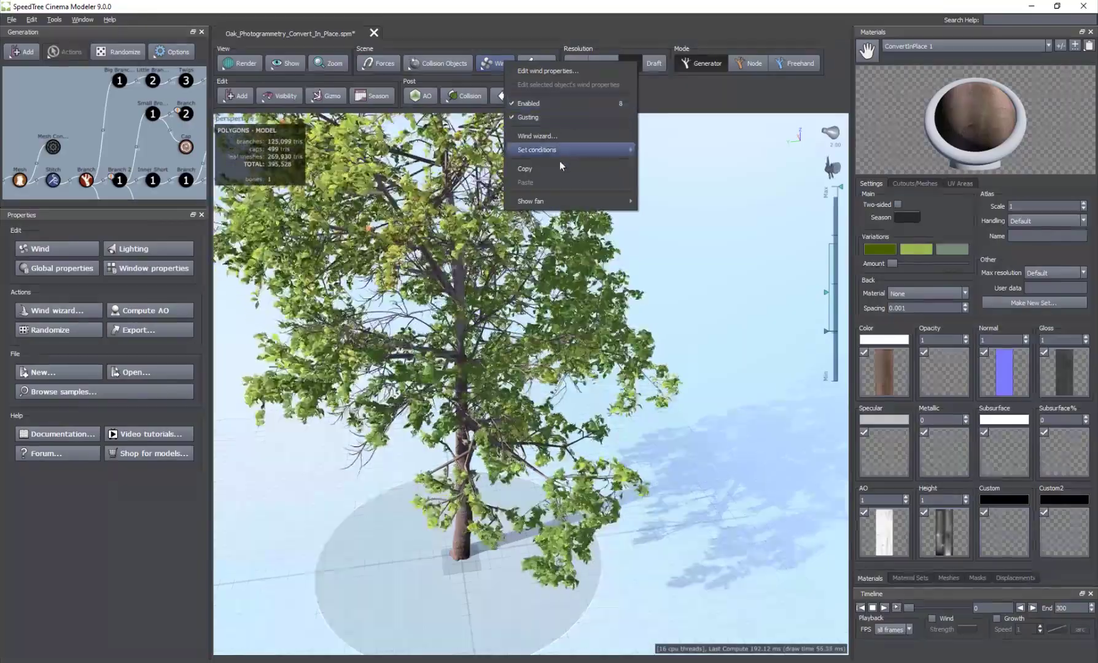
{"action": "mouse_move", "coordinate": [558, 153]}
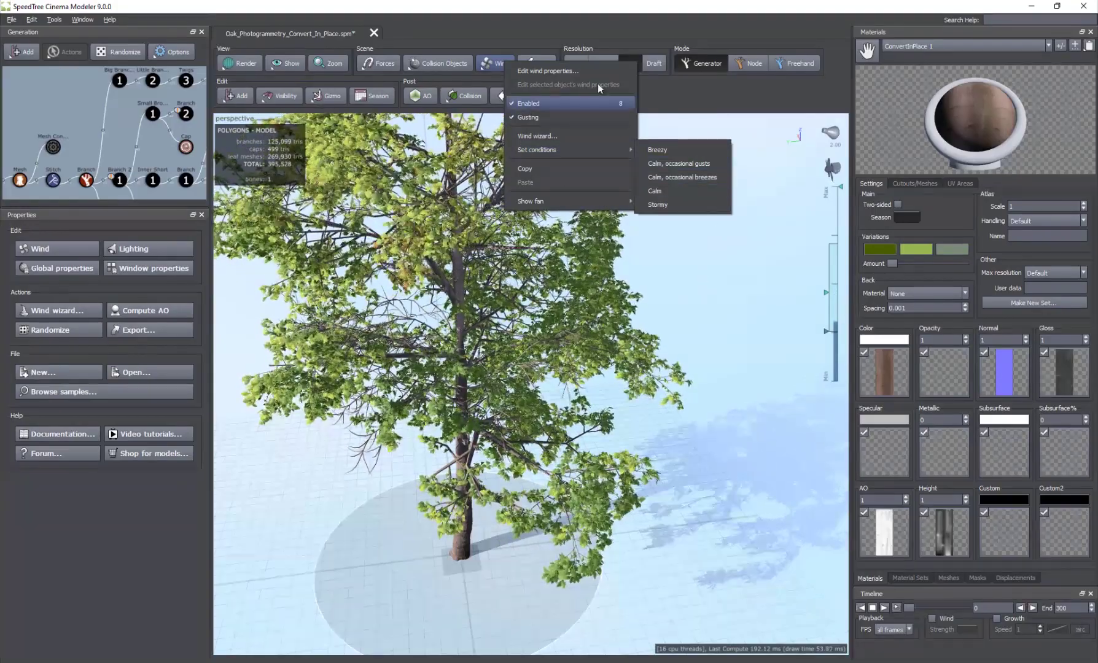
{"action": "left_click", "coordinate": [693, 283]}
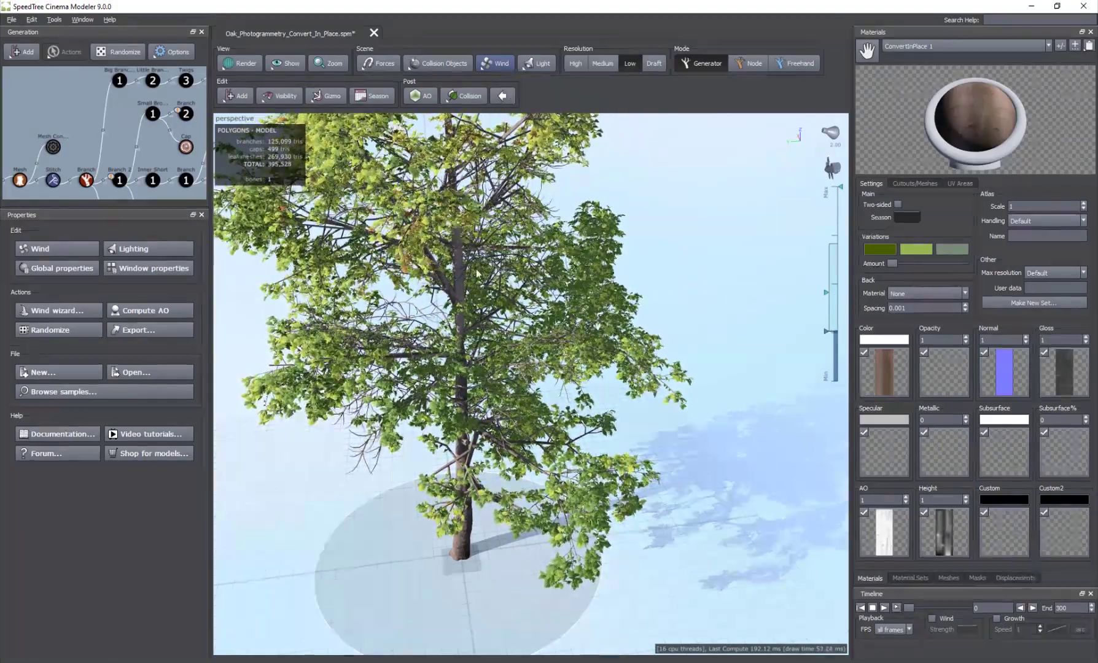
Try the High resolution, return the model to Low, and view the whole oak and its crown up close.
{"action": "left_click", "coordinate": [575, 63]}
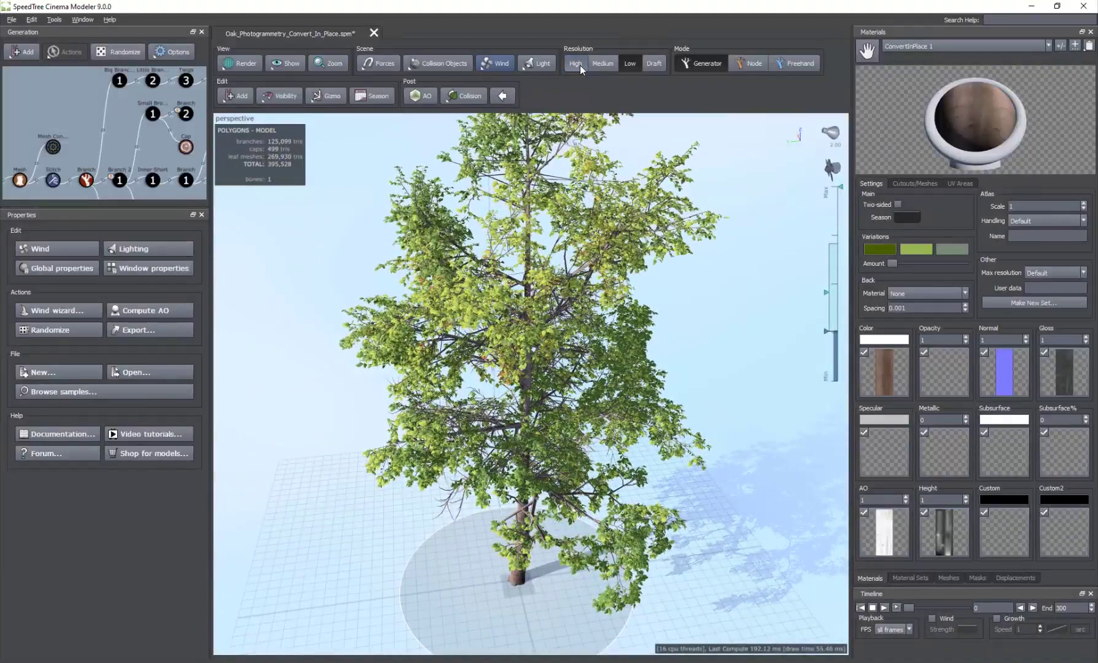
{"action": "left_click", "coordinate": [630, 63]}
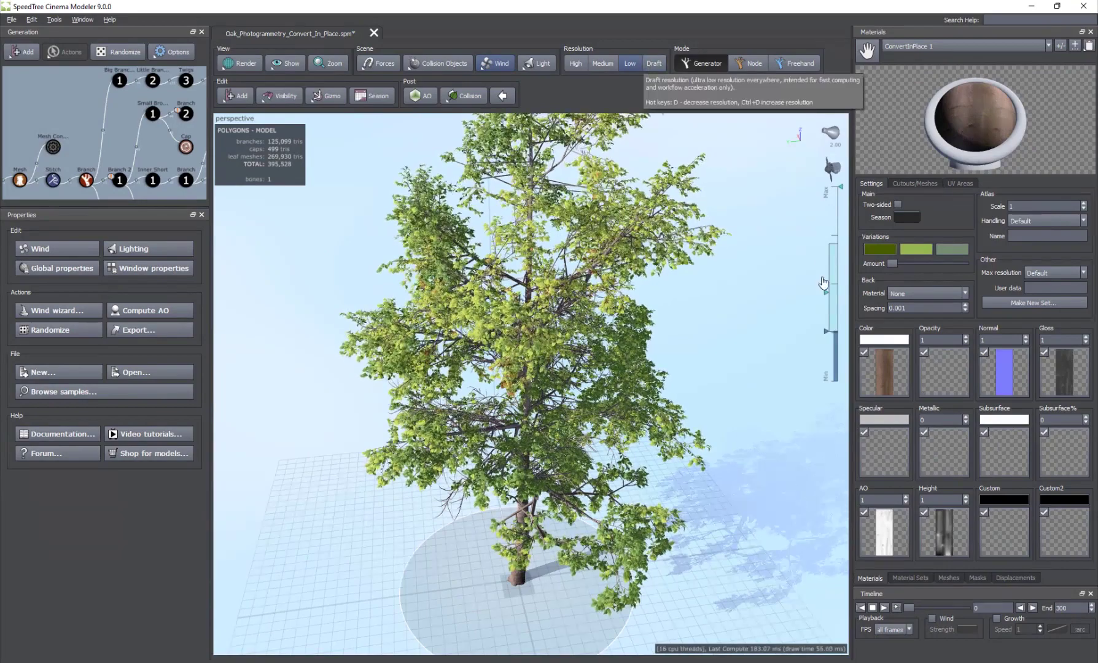
{"action": "middle_click_drag", "start_coordinate": [646, 215], "coordinate": [632, 256]}
{"action": "scroll", "coordinate": [527, 369], "scroll_direction": "down", "scroll_amount": 3}
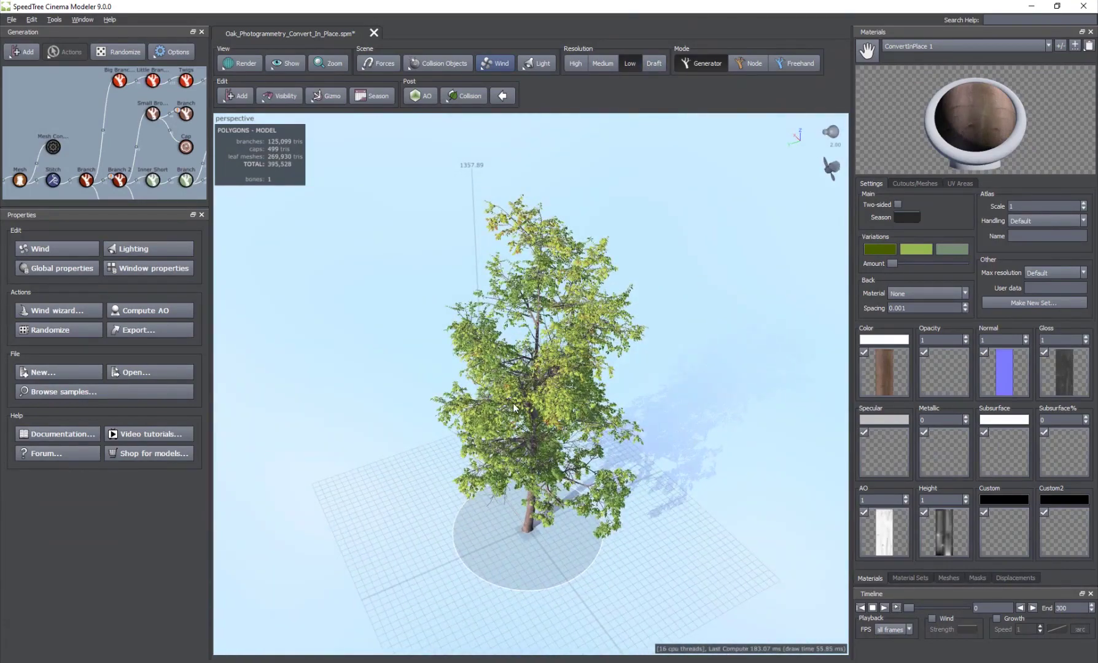
{"action": "scroll", "coordinate": [519, 400], "scroll_direction": "up", "scroll_amount": 5}
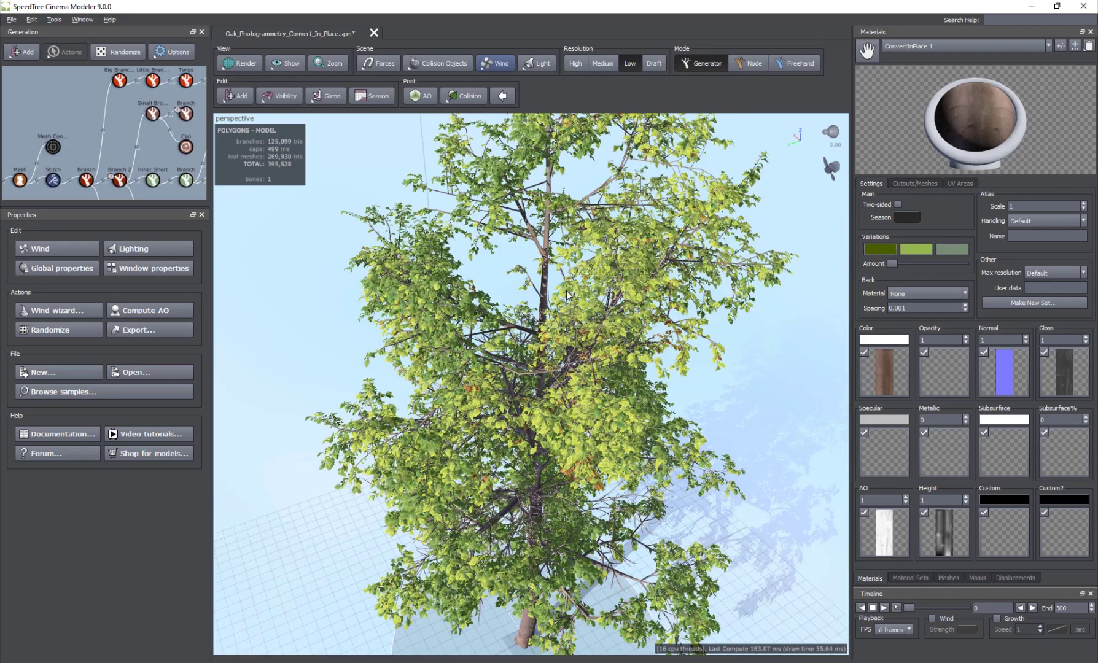
Apply the Autumn field lighting preset to the scene and view the whole oak.
{"action": "left_click", "coordinate": [532, 63]}
{"action": "mouse_move", "coordinate": [562, 91]}
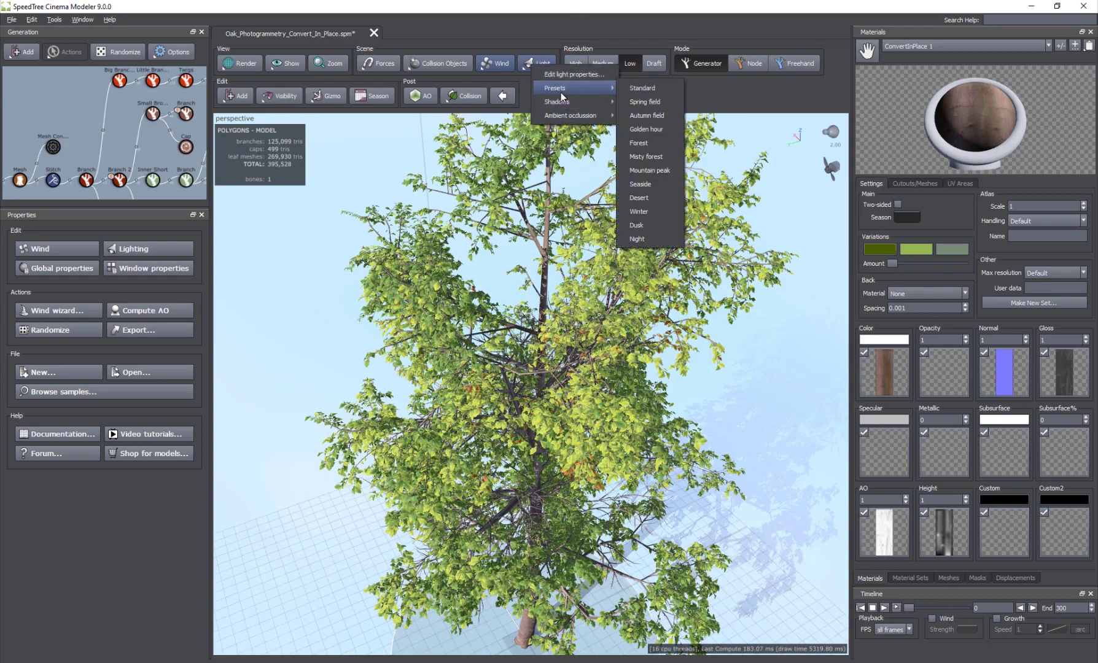
{"action": "left_click", "coordinate": [648, 117]}
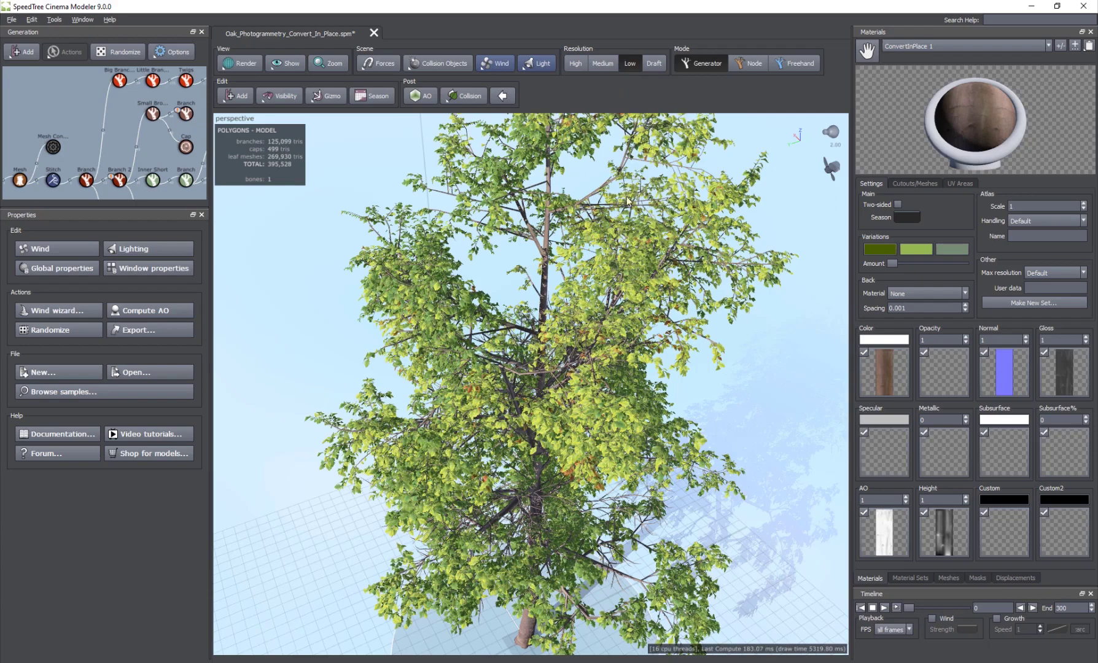
{"action": "scroll", "coordinate": [538, 386], "scroll_direction": "down", "scroll_amount": 5}
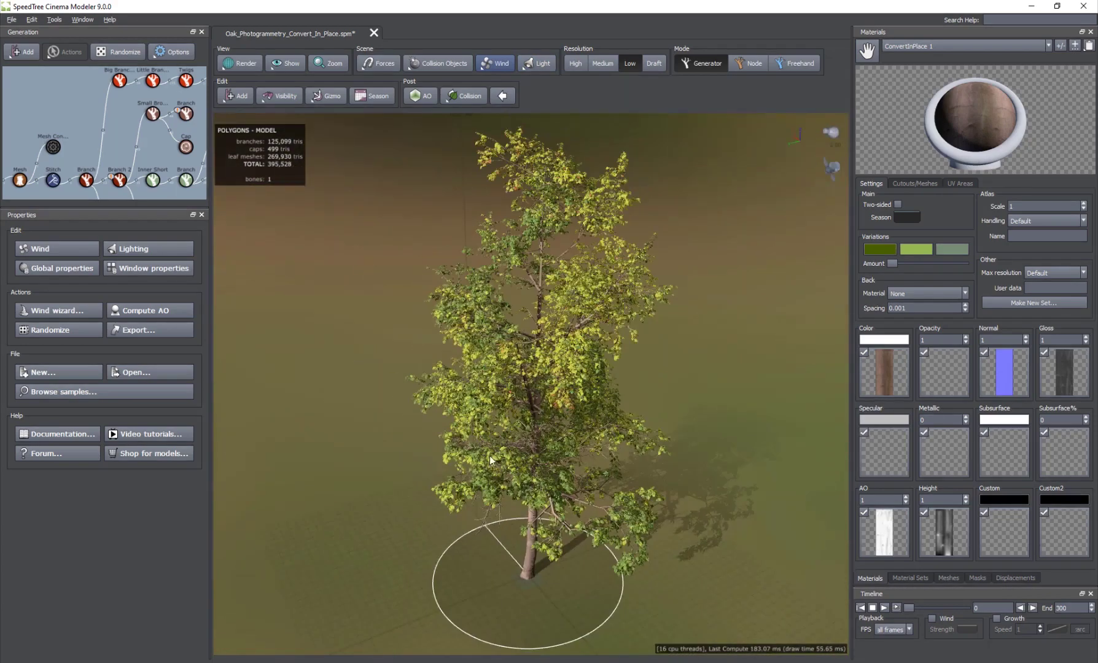
Apply the Misty forest lighting preset to the scene and view the oak from a lower angle.
{"action": "left_click", "coordinate": [538, 63]}
{"action": "mouse_move", "coordinate": [569, 87]}
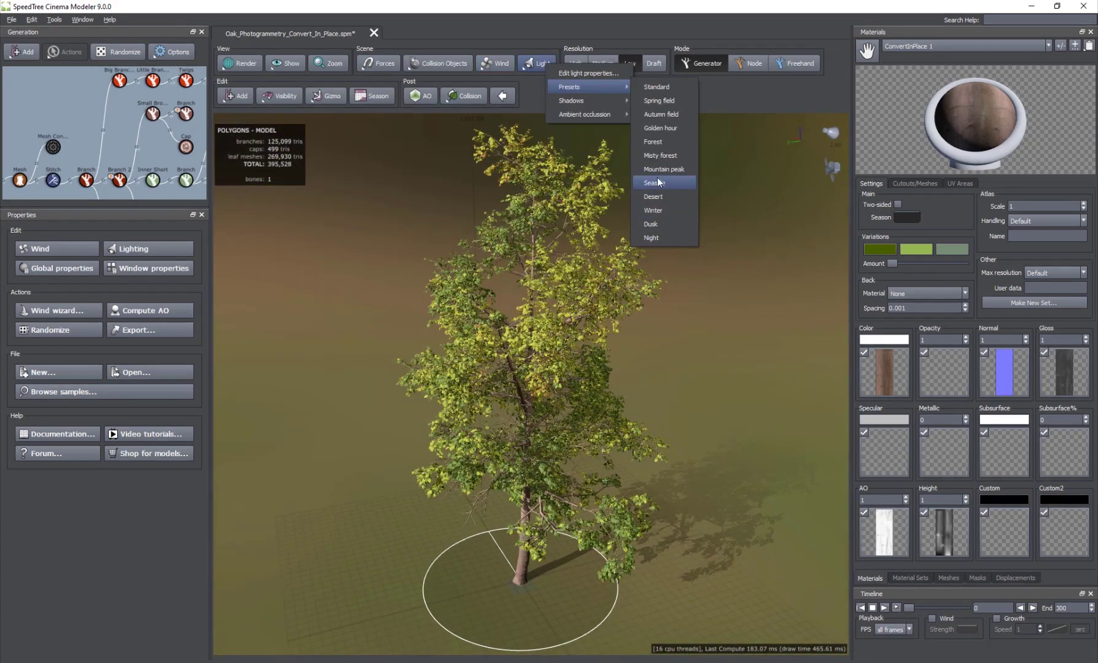
{"action": "left_click", "coordinate": [659, 157]}
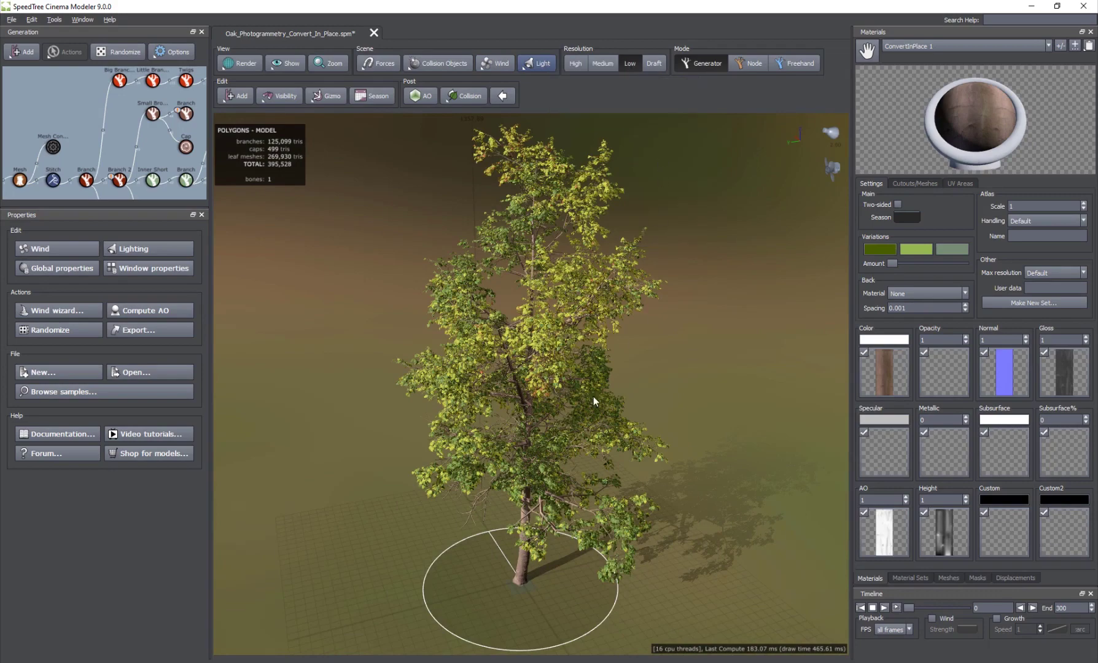
{"action": "mouse_move", "coordinate": [593, 393]}
{"action": "left_mouse_down"}
{"action": "mouse_move", "coordinate": [491, 444]}
{"action": "mouse_move", "coordinate": [552, 438]}
{"action": "mouse_move", "coordinate": [586, 409]}
{"action": "left_mouse_up"}
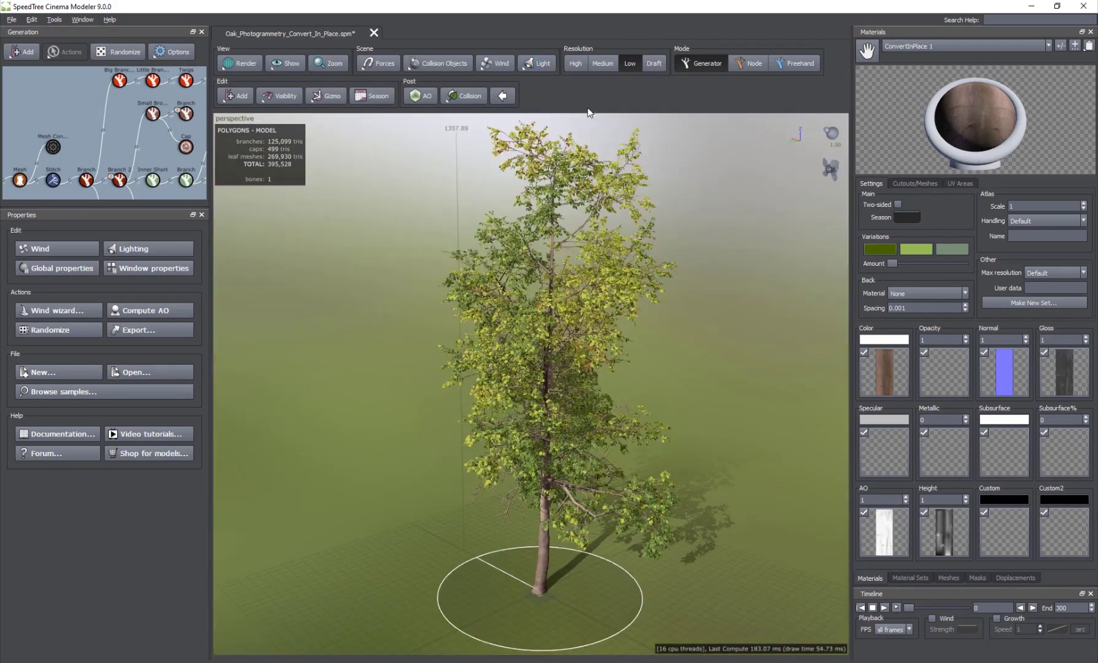
Apply the Standard lighting preset to the scene and view the oak from farther away.
{"action": "left_click", "coordinate": [542, 64]}
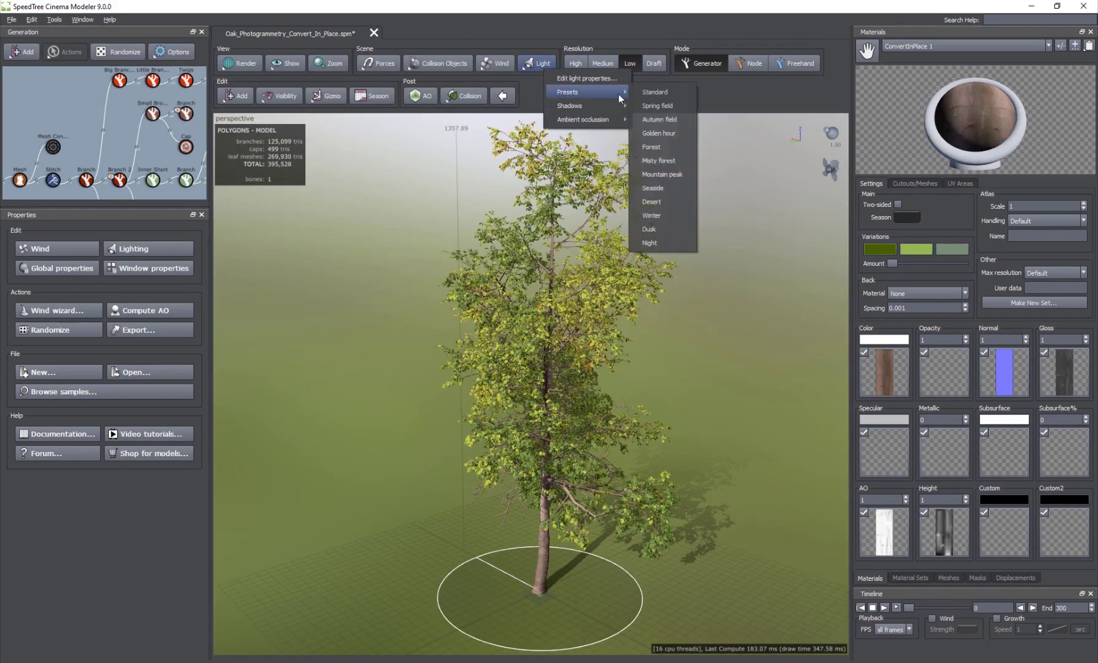
{"action": "left_click", "coordinate": [645, 92]}
{"action": "scroll", "coordinate": [614, 404], "scroll_direction": "down", "scroll_amount": 3}
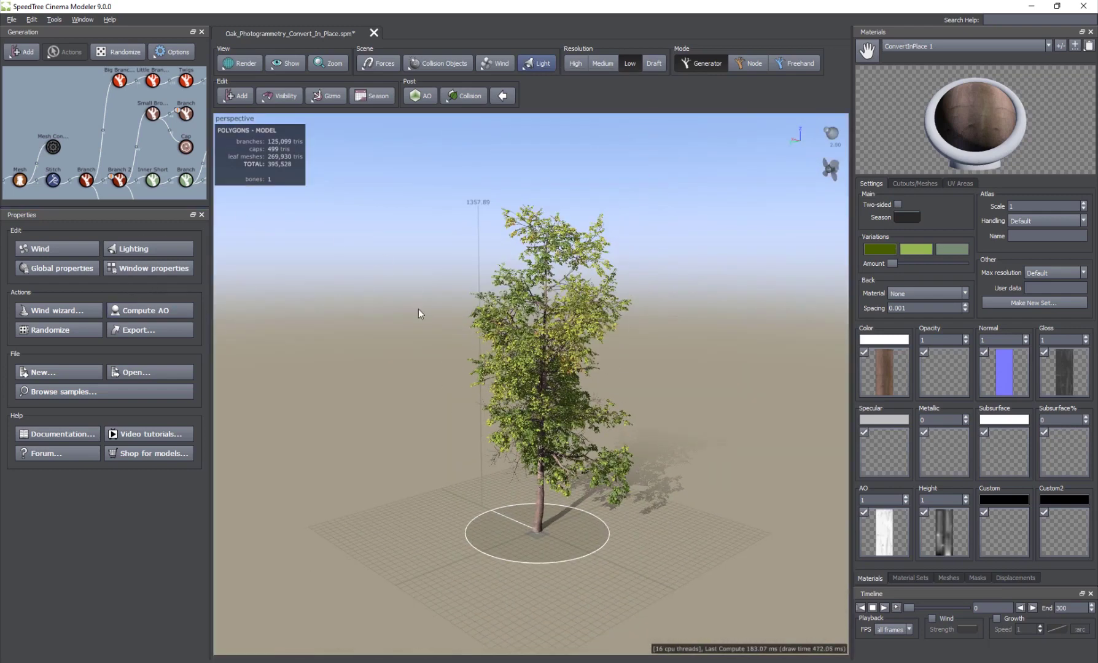
Set the window background style to Solid color and view the oak close up and from a distance.
{"action": "left_click", "coordinate": [147, 271]}
{"action": "left_click", "coordinate": [89, 365]}
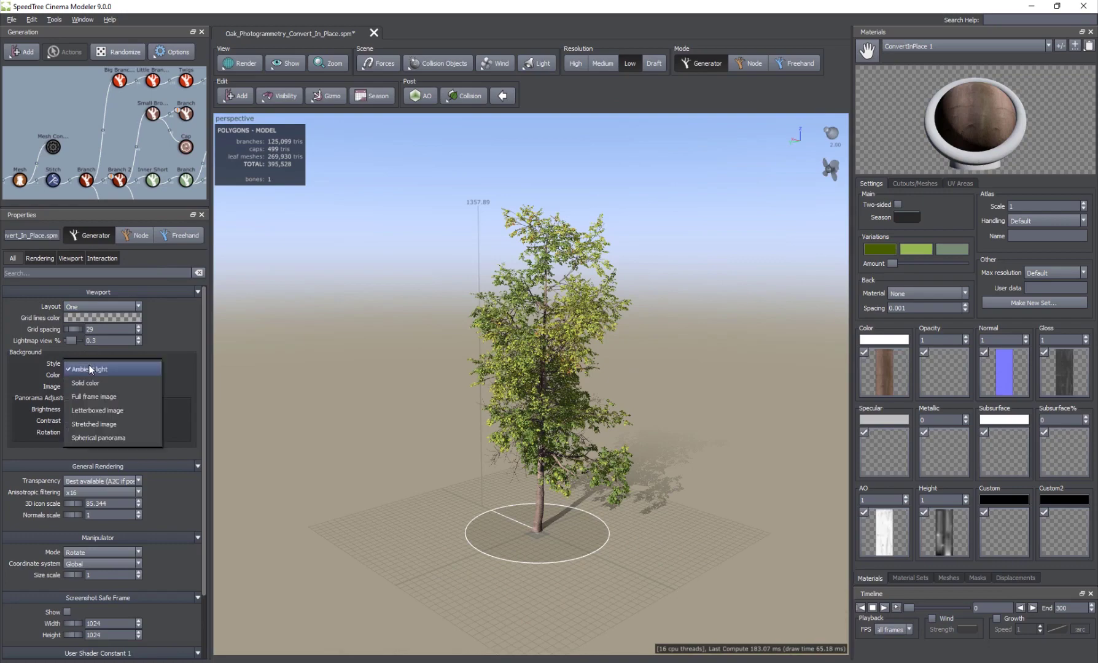
{"action": "left_click", "coordinate": [103, 383]}
{"action": "left_click", "coordinate": [565, 380]}
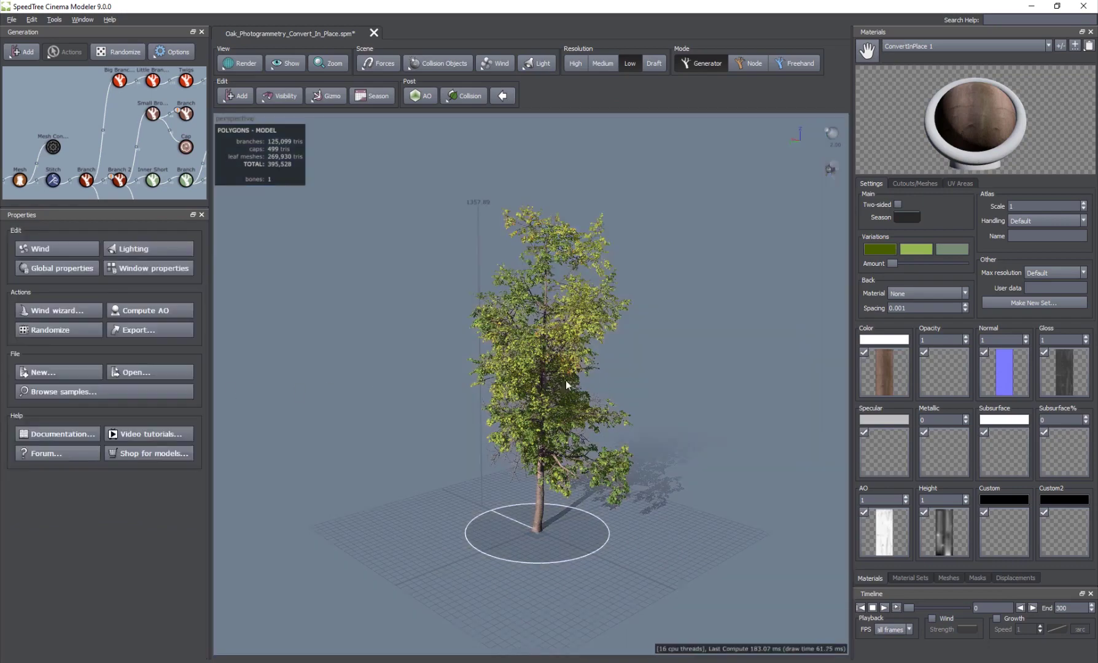
{"action": "scroll", "coordinate": [566, 380], "scroll_direction": "down", "scroll_amount": 3}
{"action": "scroll", "coordinate": [566, 380], "scroll_direction": "up", "scroll_amount": 10}
{"action": "scroll", "coordinate": [566, 380], "scroll_direction": "down", "scroll_amount": 8}
{"action": "left_click_drag", "start_coordinate": [562, 384], "coordinate": [524, 440]}
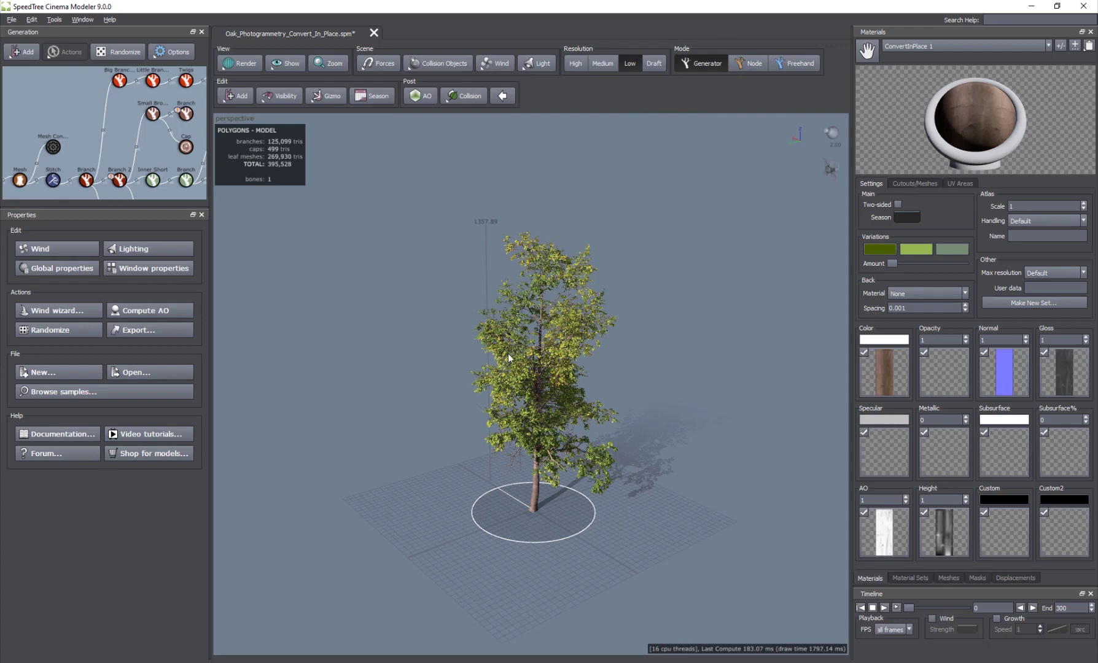
Browse the generator types that can be added to the model, including the Trunks and Branches groups.
{"action": "left_click", "coordinate": [233, 97]}
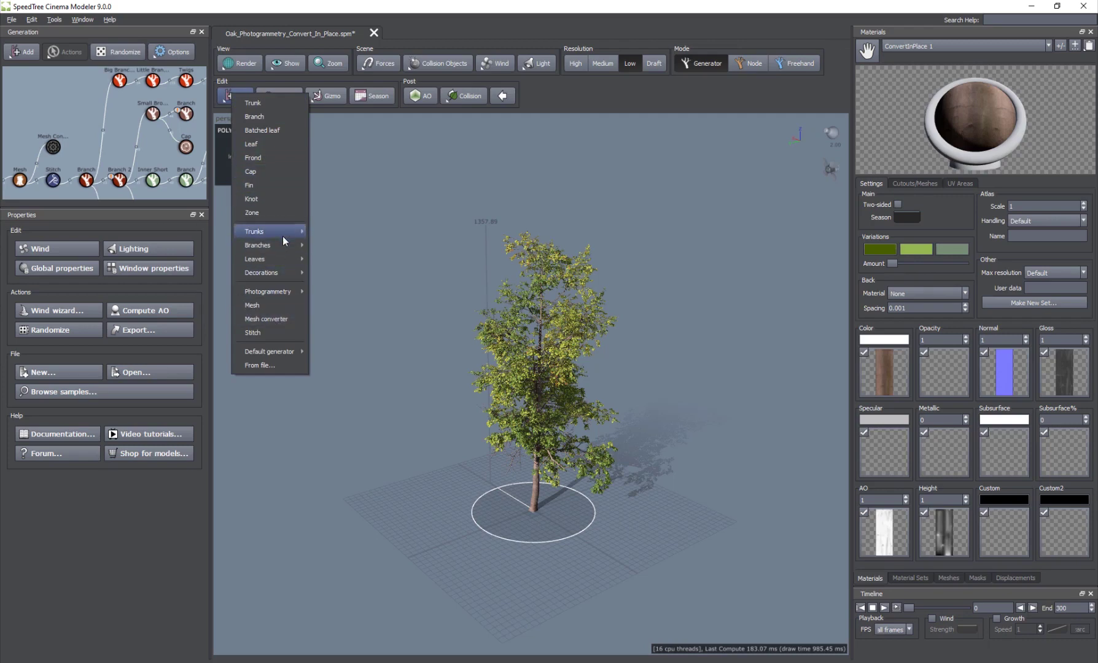
{"action": "mouse_move", "coordinate": [278, 246]}
{"action": "left_click", "coordinate": [342, 183]}
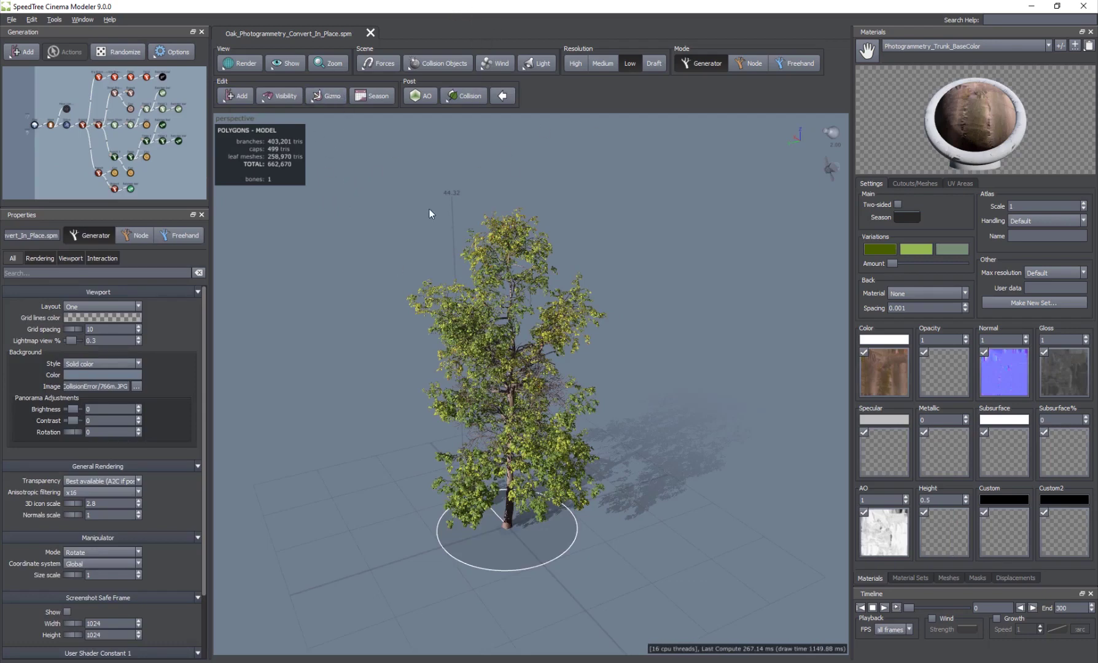
Move the oak's season from Spring through Summer and Autumn to Winter.
{"action": "mouse_move", "coordinate": [392, 341]}
{"action": "left_mouse_down"}
{"action": "mouse_move", "coordinate": [413, 325]}
{"action": "mouse_move", "coordinate": [405, 337]}
{"action": "left_mouse_up"}
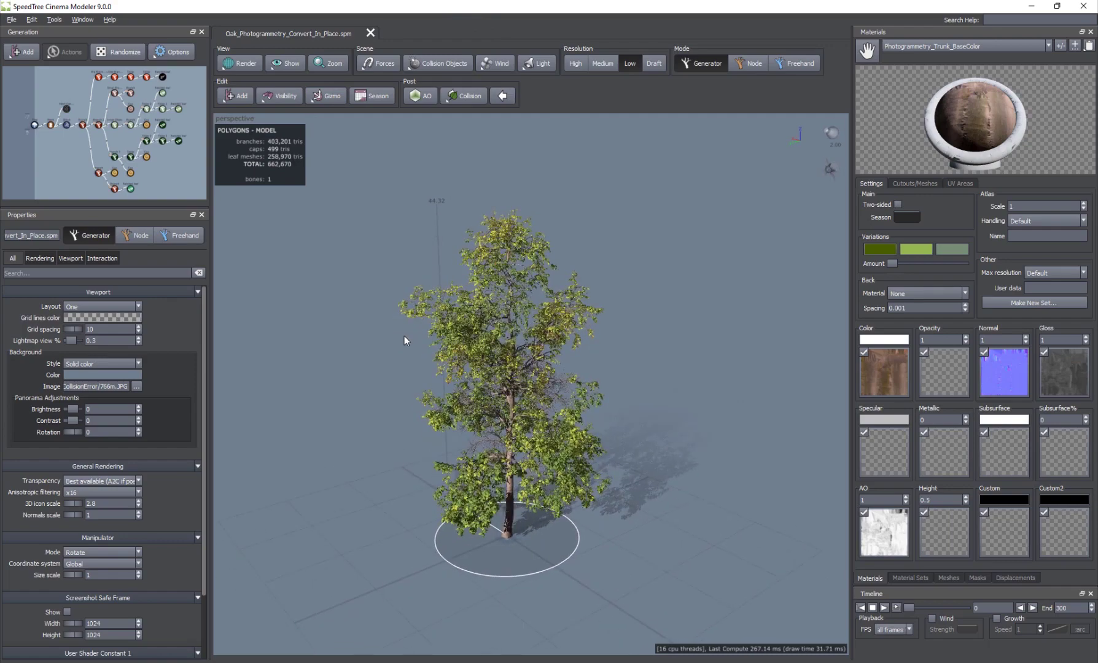
{"action": "scroll", "coordinate": [404, 337], "scroll_direction": "up", "scroll_amount": 4}
{"action": "left_click", "coordinate": [365, 97]}
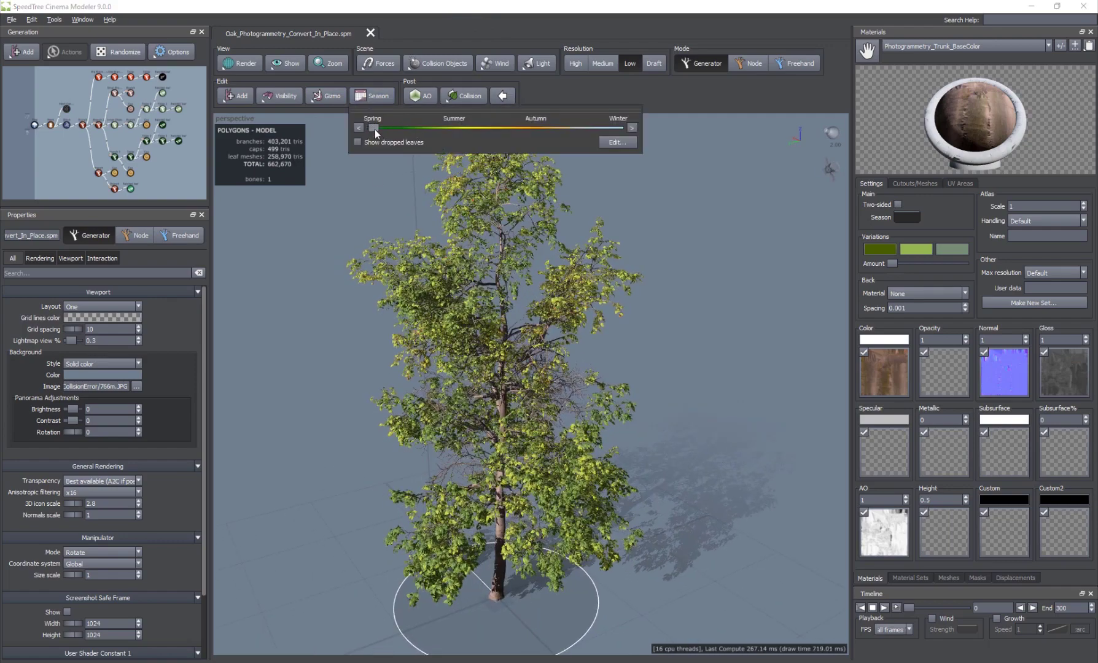
{"action": "left_click_drag", "start_coordinate": [376, 130], "coordinate": [452, 130]}
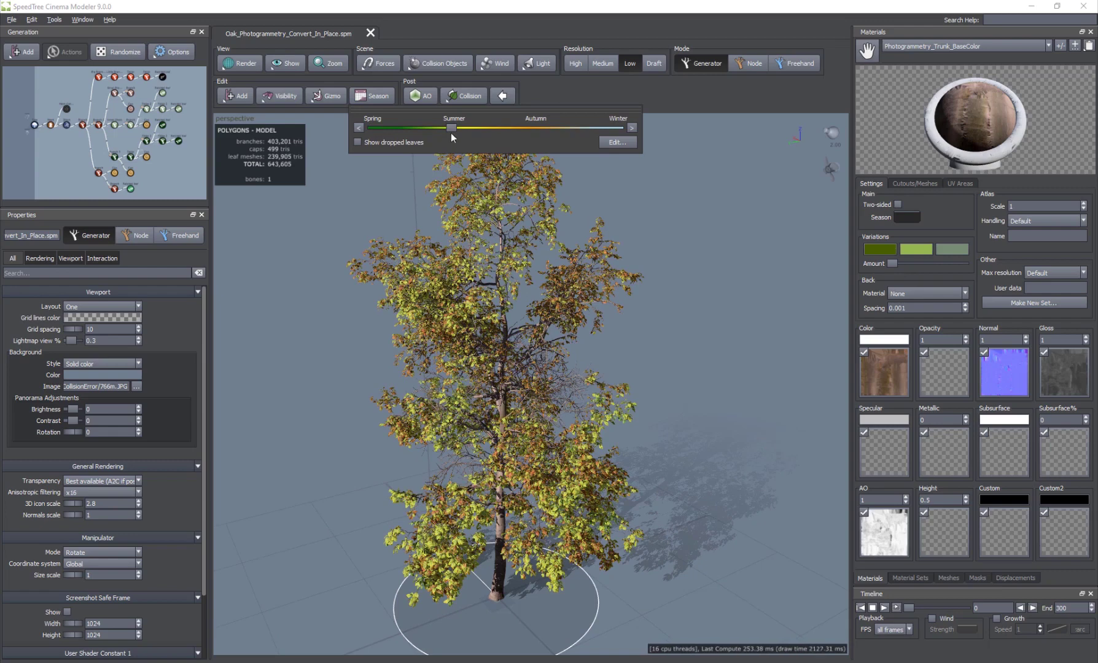
{"action": "left_click_drag", "start_coordinate": [465, 129], "coordinate": [538, 126]}
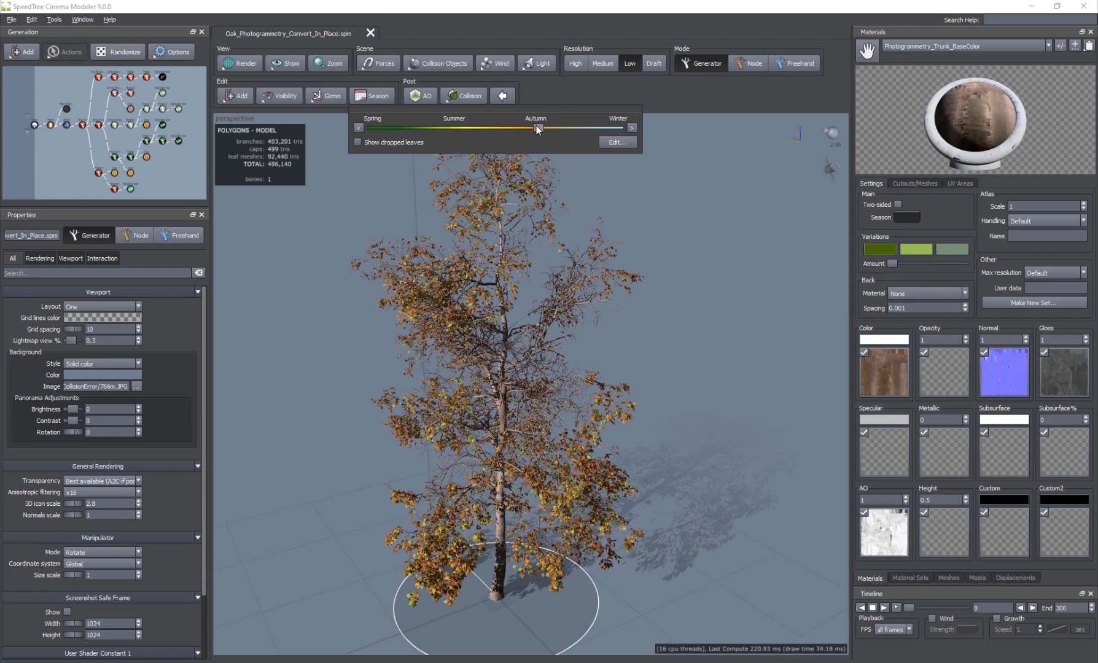
{"action": "left_click_drag", "start_coordinate": [536, 126], "coordinate": [625, 130]}
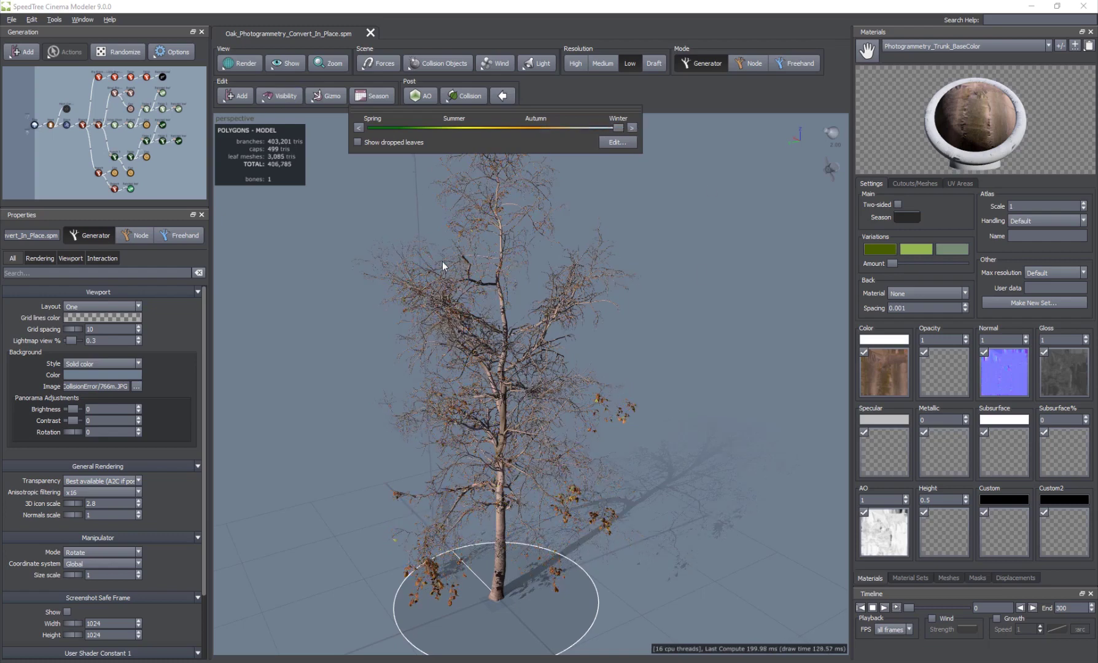
Show the dropped leaves around the trunk and set the season back to Autumn.
{"action": "left_click", "coordinate": [393, 143]}
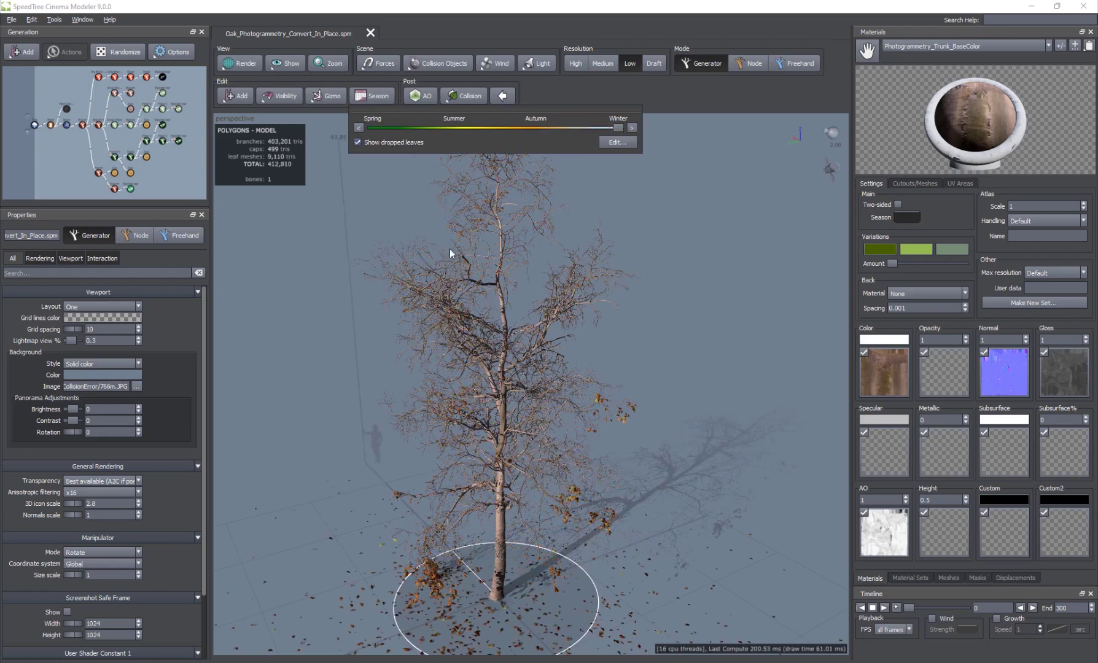
{"action": "scroll", "coordinate": [523, 510], "scroll_direction": "down", "scroll_amount": 5}
{"action": "scroll", "coordinate": [528, 480], "scroll_direction": "up", "scroll_amount": 3}
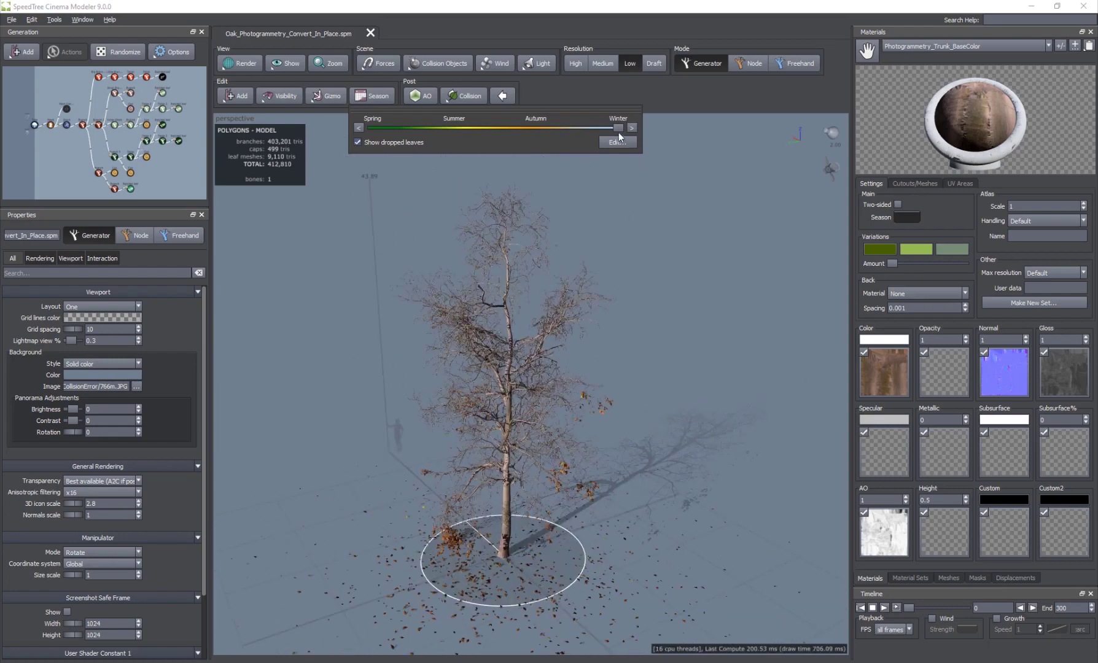
{"action": "left_click_drag", "start_coordinate": [618, 128], "coordinate": [647, 133]}
{"action": "left_click", "coordinate": [359, 128]}
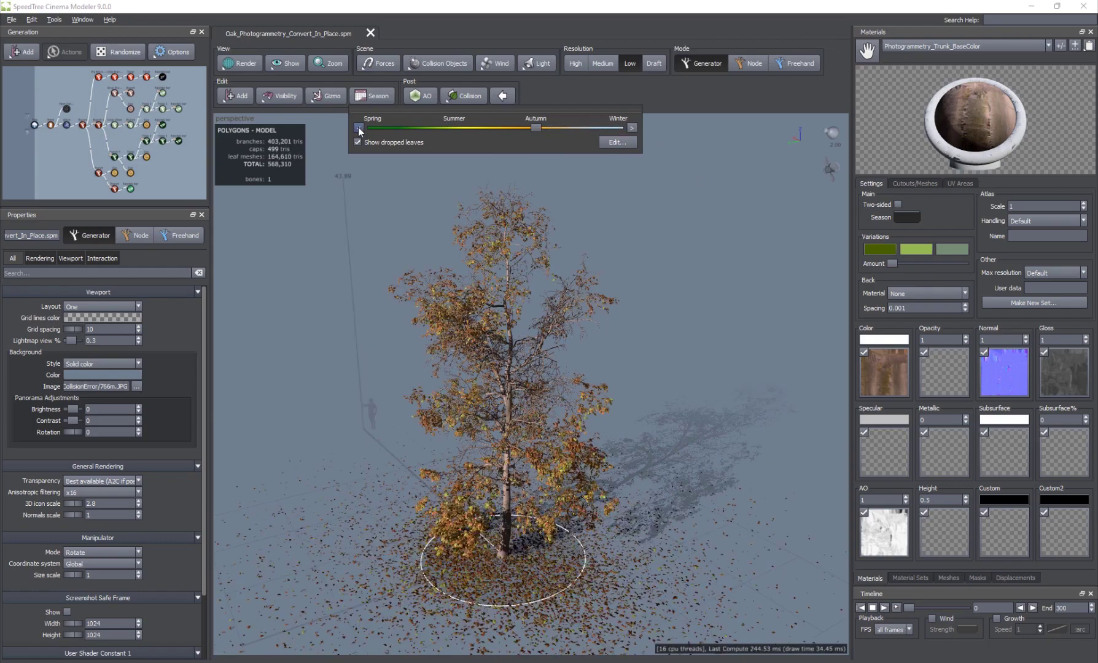
Cycle the oak's season backwards to Spring and return it to Autumn with the dropped leaves shown.
{"action": "left_click", "coordinate": [359, 128]}
{"action": "left_click", "coordinate": [359, 128]}
{"action": "left_click", "coordinate": [359, 128]}
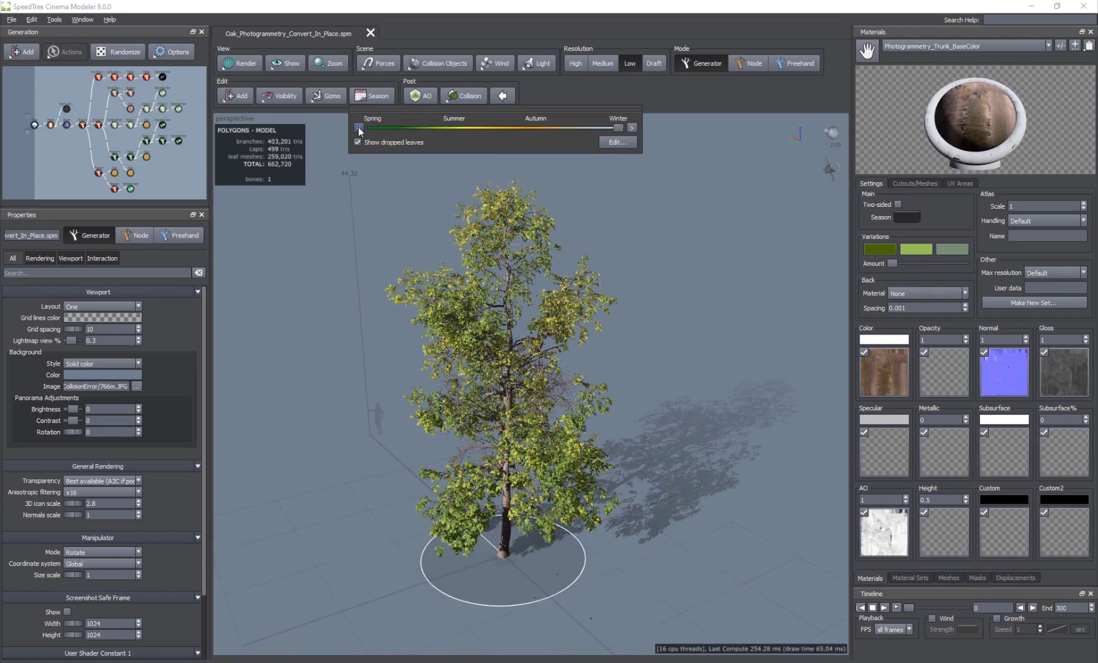
{"action": "left_click", "coordinate": [359, 128]}
{"action": "left_click", "coordinate": [358, 128]}
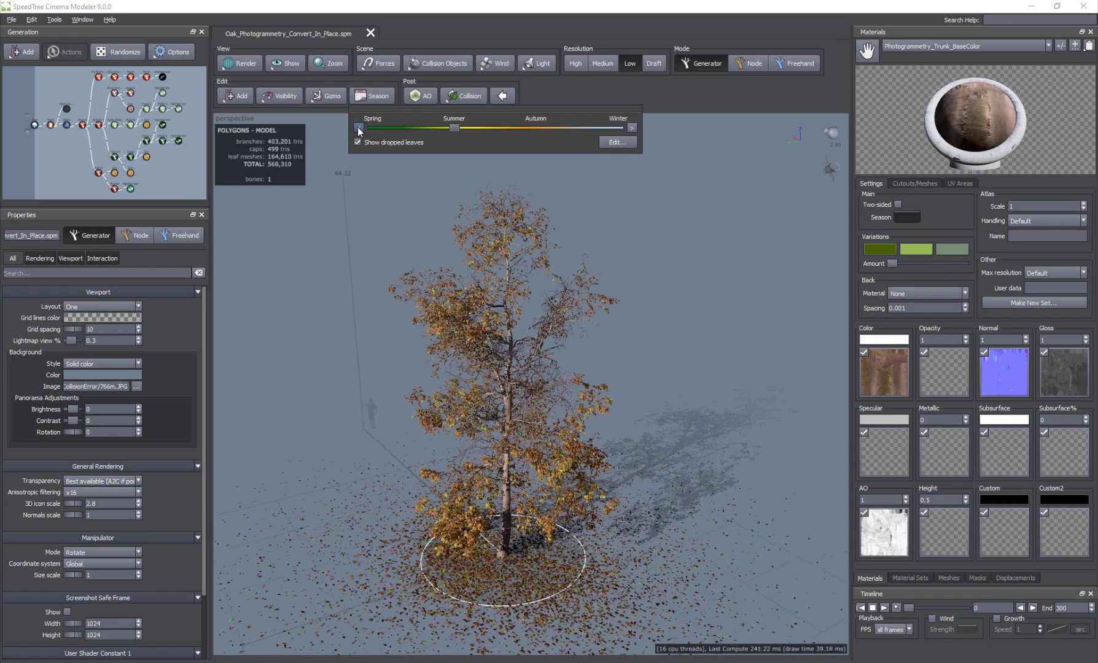
{"action": "left_click", "coordinate": [359, 128]}
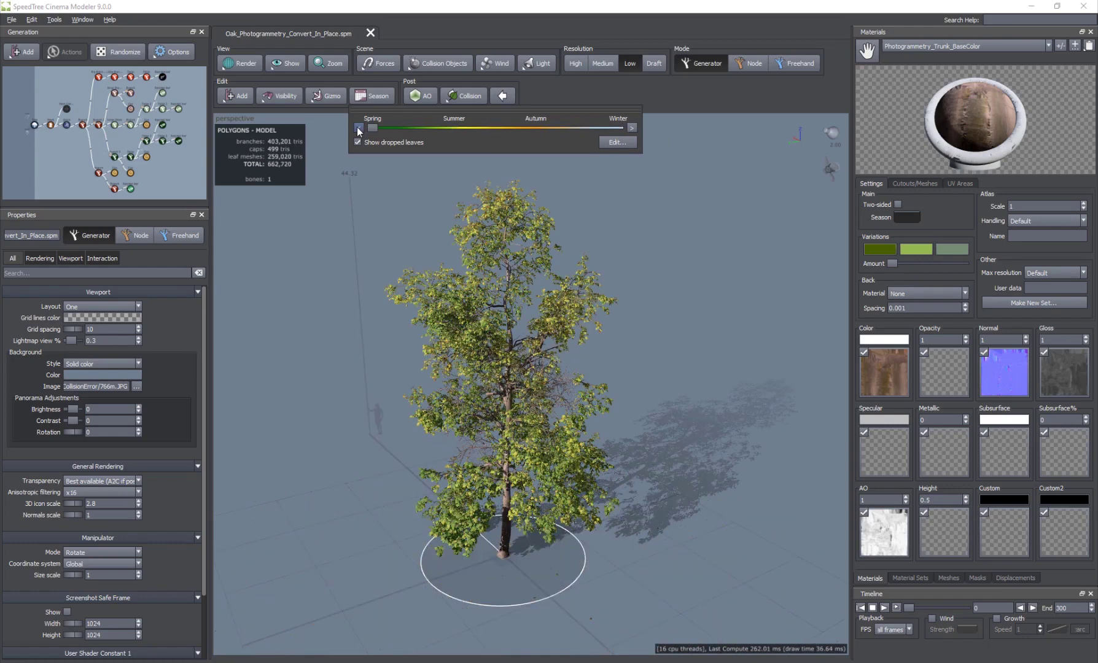
{"action": "left_click", "coordinate": [633, 127]}
{"action": "left_click", "coordinate": [633, 127]}
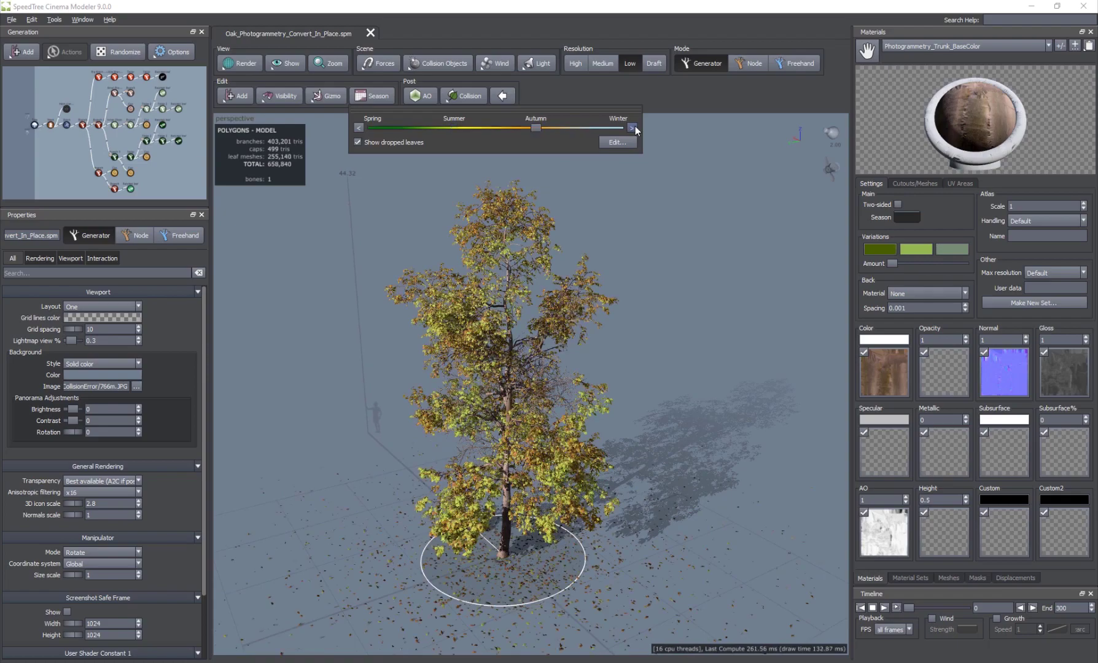
Examine the autumn foliage and the fallen leaves around the trunk up close and from ground level.
{"action": "left_click", "coordinate": [662, 329]}
{"action": "scroll", "coordinate": [518, 412], "scroll_direction": "up", "scroll_amount": 3}
{"action": "middle_click_drag", "start_coordinate": [518, 412], "coordinate": [522, 373]}
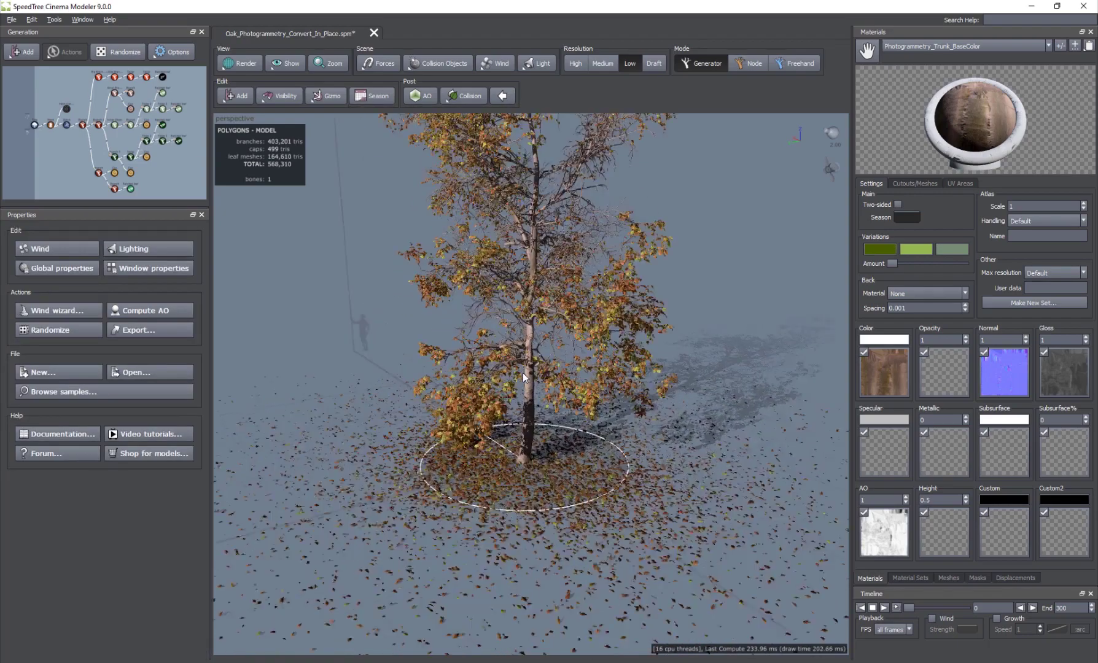
{"action": "scroll", "coordinate": [523, 374], "scroll_direction": "up", "scroll_amount": 1}
{"action": "left_click_drag", "start_coordinate": [514, 359], "coordinate": [497, 328]}
{"action": "scroll", "coordinate": [479, 334], "scroll_direction": "up", "scroll_amount": 3}
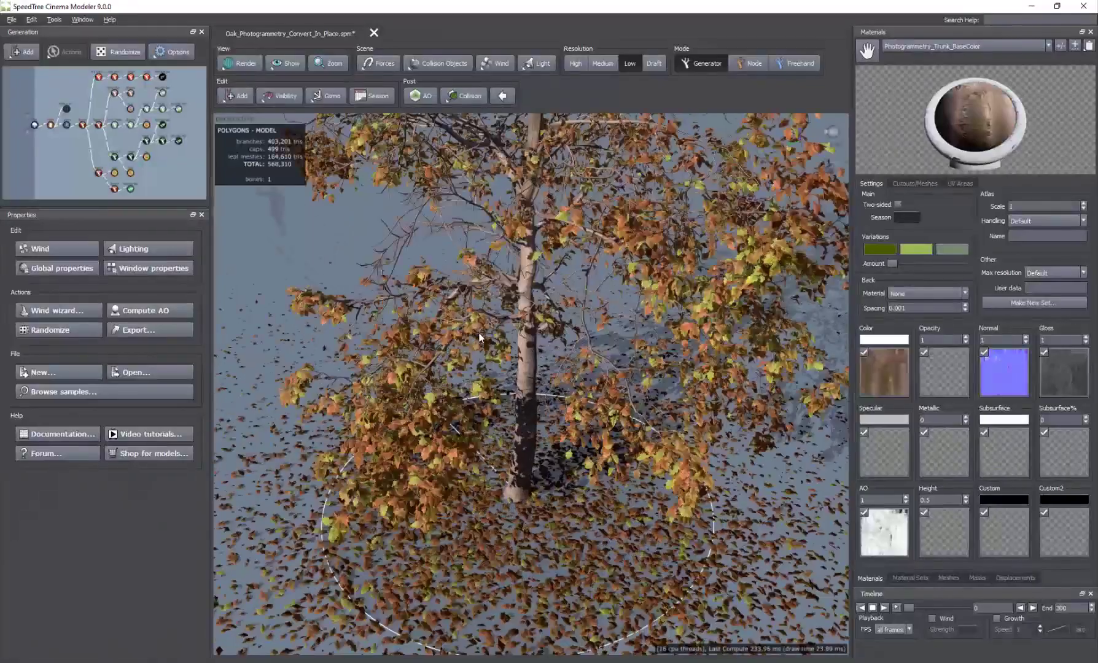
{"action": "scroll", "coordinate": [508, 293], "scroll_direction": "down", "scroll_amount": 4}
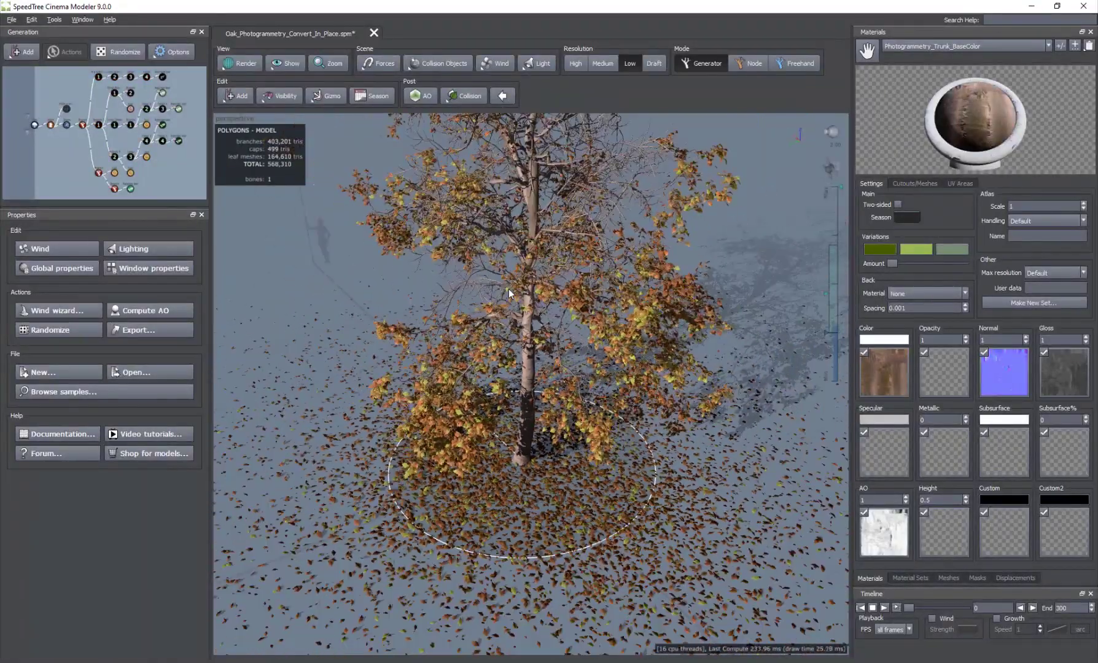
{"action": "left_click_drag", "start_coordinate": [526, 424], "coordinate": [504, 394]}
{"action": "scroll", "coordinate": [511, 537], "scroll_direction": "up", "scroll_amount": 3}
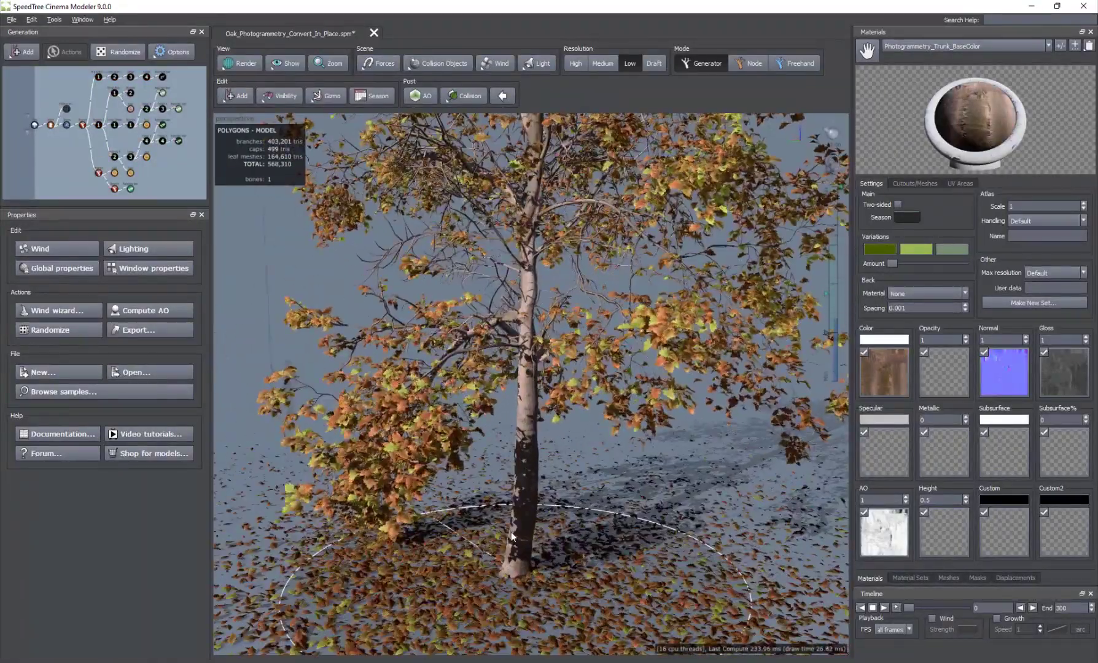
{"action": "left_click_drag", "start_coordinate": [513, 538], "coordinate": [535, 378]}
{"action": "right_click_drag", "start_coordinate": [534, 377], "coordinate": [472, 241]}
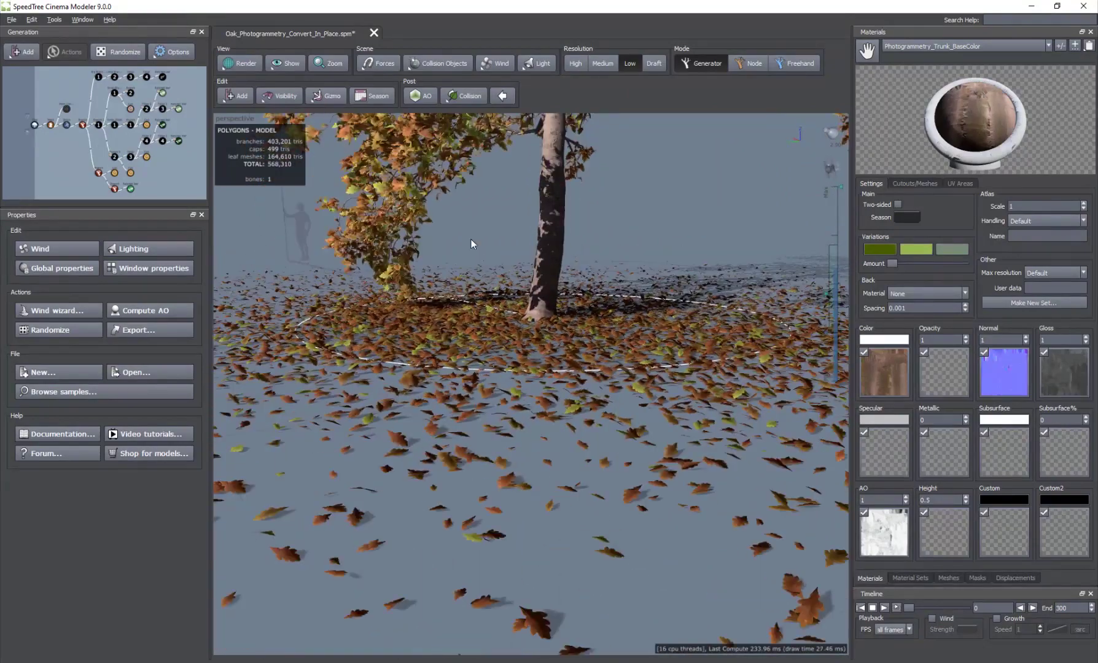
Examine the whole autumn oak and its spread of fallen leaves from closer and farther away.
{"action": "scroll", "coordinate": [483, 245], "scroll_direction": "down", "scroll_amount": 5}
{"action": "left_click_drag", "start_coordinate": [495, 248], "coordinate": [543, 436]}
{"action": "scroll", "coordinate": [522, 446], "scroll_direction": "up", "scroll_amount": 3}
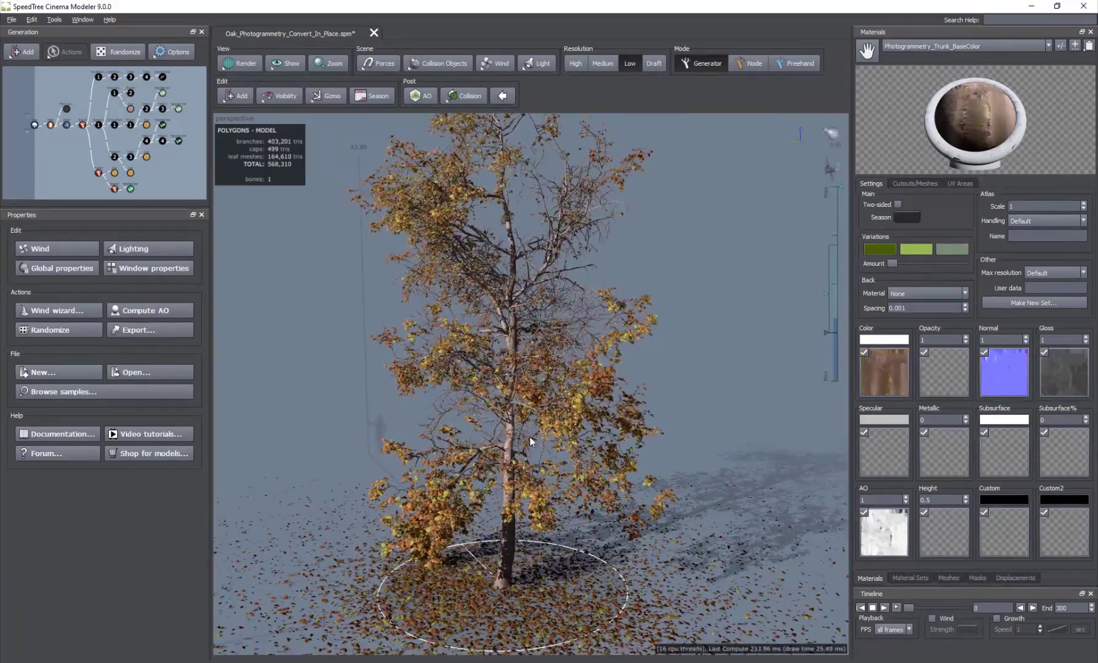
{"action": "scroll", "coordinate": [521, 412], "scroll_direction": "down", "scroll_amount": 2}
{"action": "scroll", "coordinate": [503, 337], "scroll_direction": "up", "scroll_amount": 2}
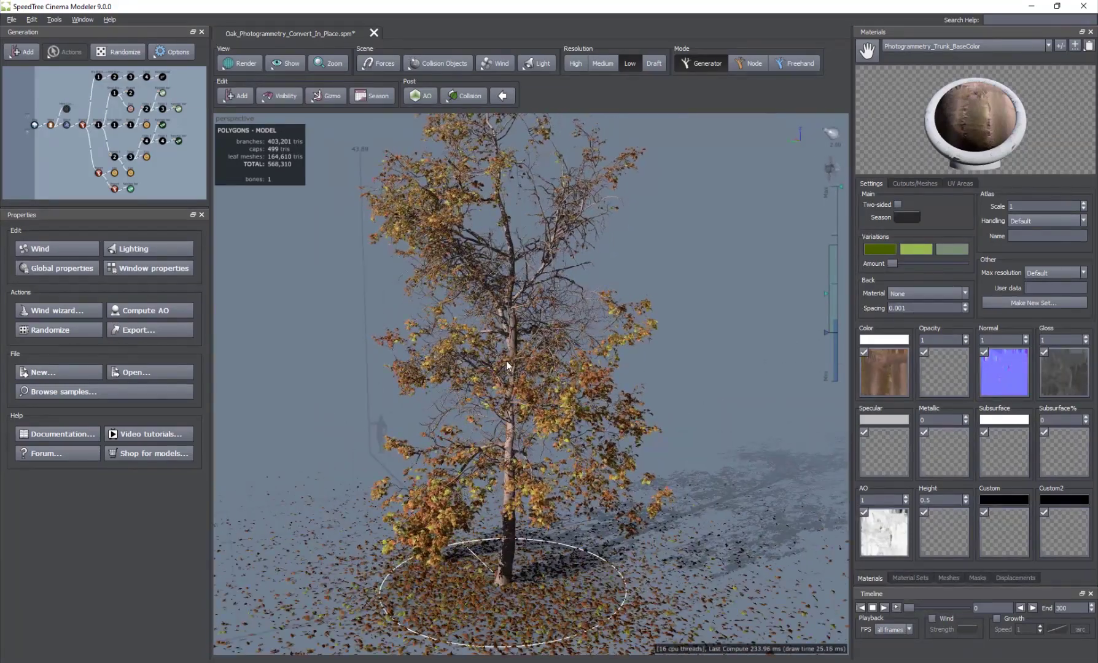
{"action": "scroll", "coordinate": [506, 353], "scroll_direction": "down", "scroll_amount": 1}
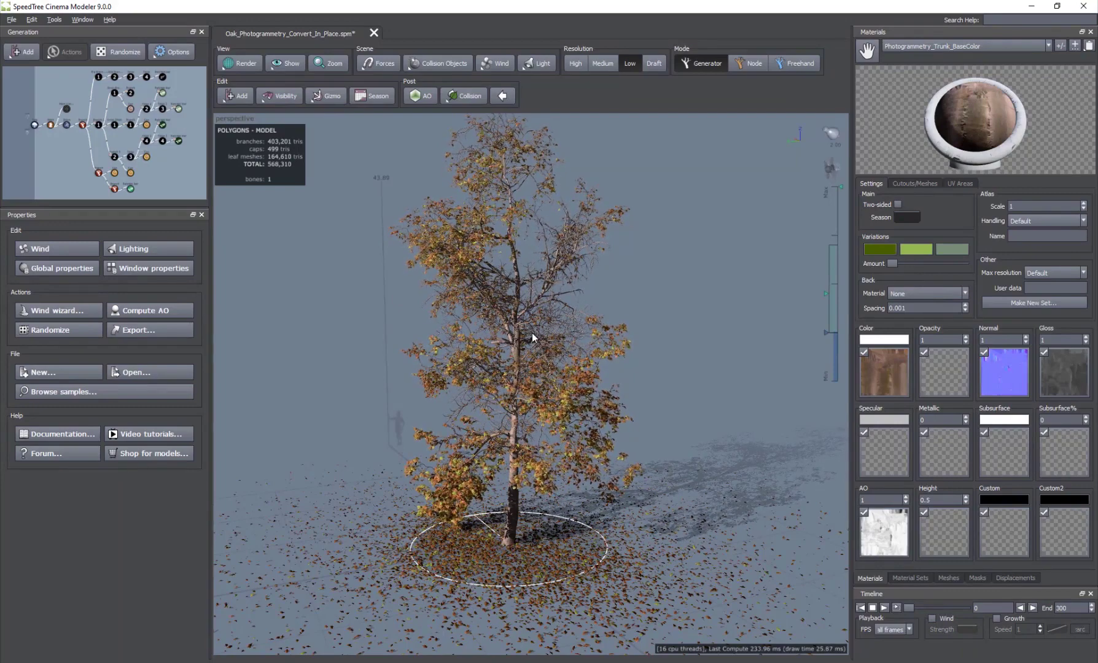
{"action": "scroll", "coordinate": [528, 312], "scroll_direction": "down", "scroll_amount": 3}
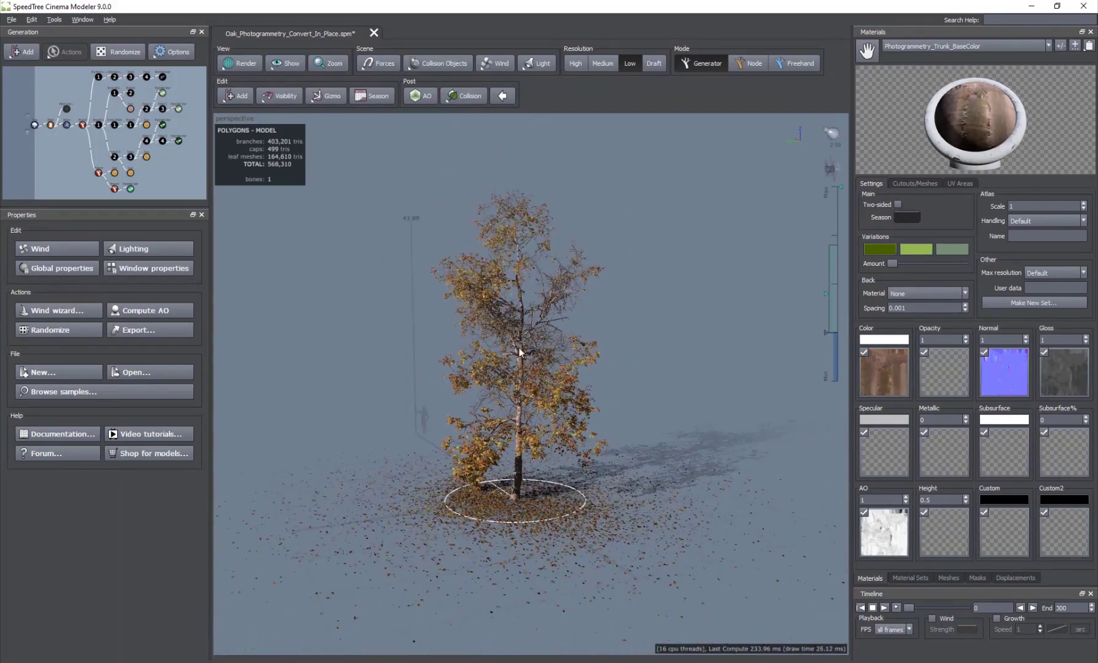
{"action": "scroll", "coordinate": [519, 348], "scroll_direction": "up", "scroll_amount": 3}
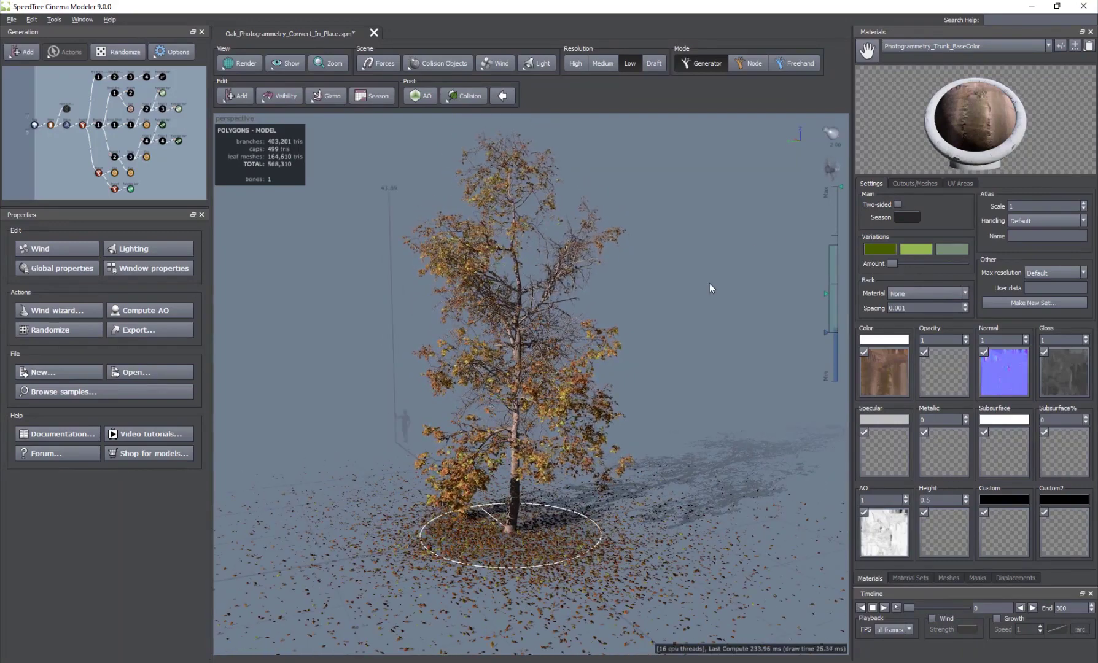
Turn off the wind and step the oak's season back from Autumn to green foliage.
{"action": "key", "text": "ctrl+w"}
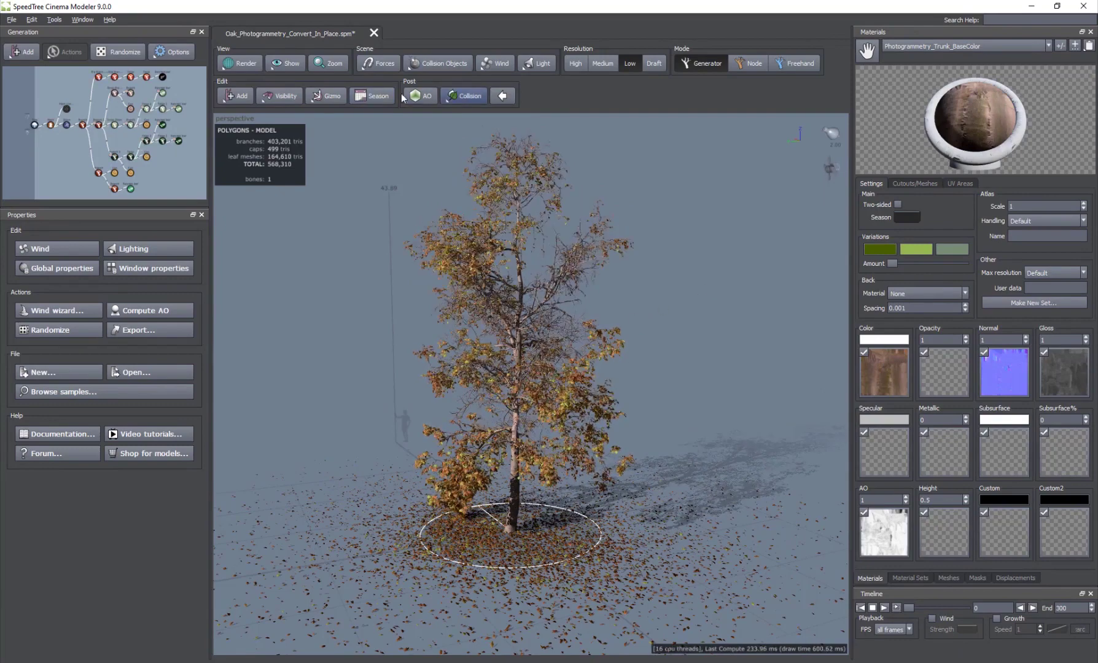
{"action": "left_click", "coordinate": [377, 94]}
{"action": "left_click", "coordinate": [361, 127]}
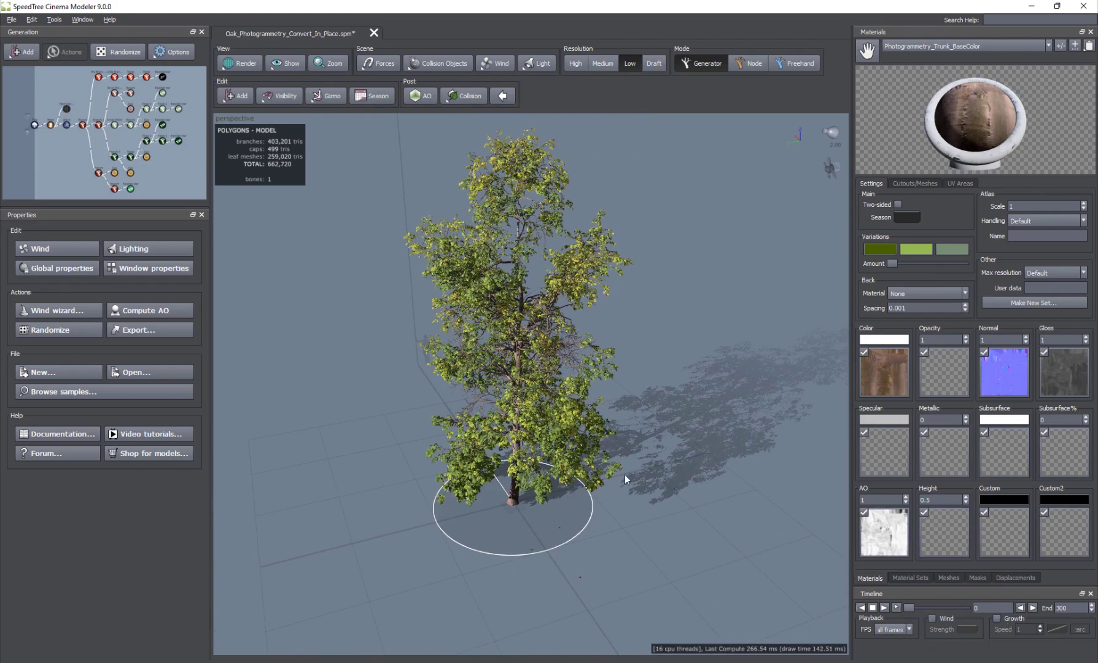
{"action": "left_click_drag", "start_coordinate": [406, 401], "coordinate": [456, 366]}
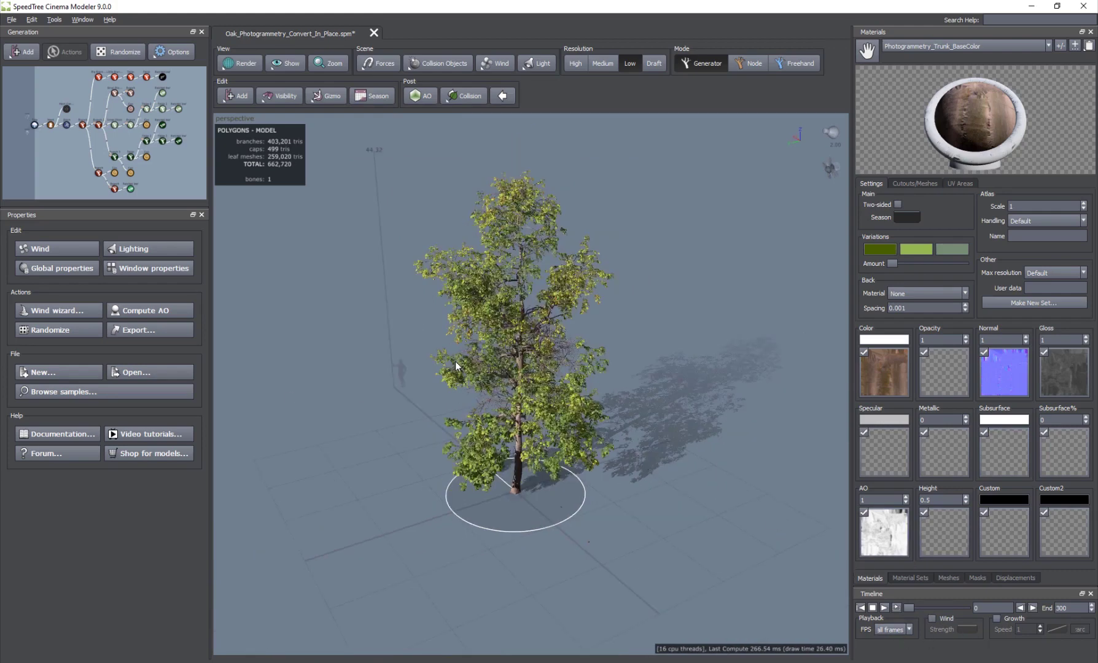
{"action": "scroll", "coordinate": [454, 361], "scroll_direction": "up", "scroll_amount": 6}
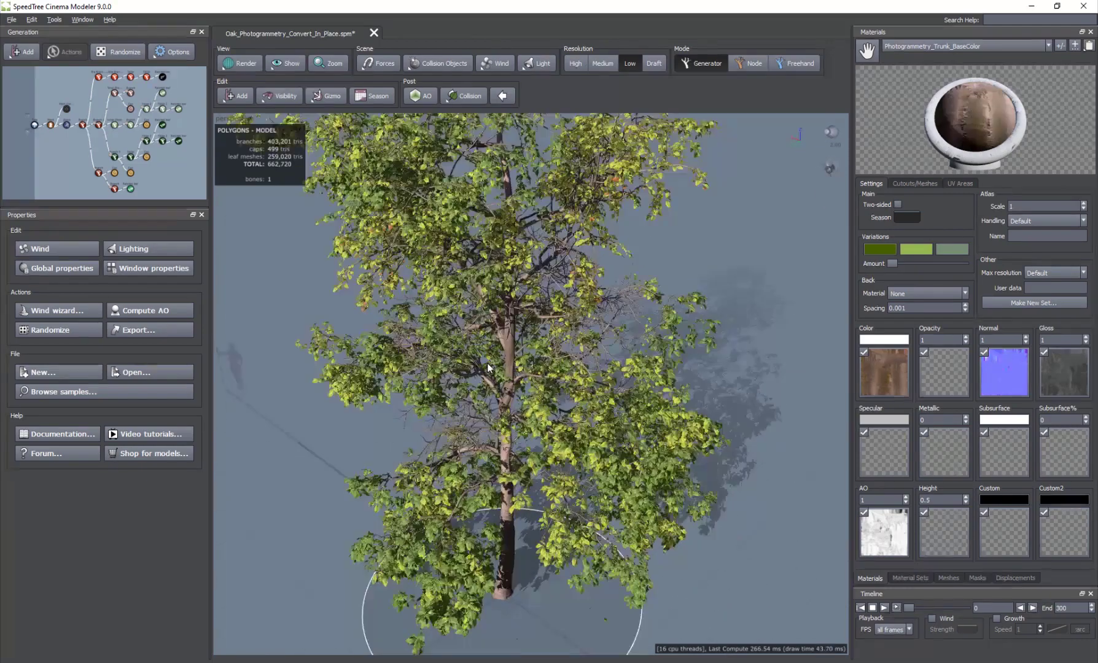
{"action": "left_click_drag", "start_coordinate": [488, 363], "coordinate": [523, 411]}
{"action": "scroll", "coordinate": [520, 422], "scroll_direction": "down", "scroll_amount": 4}
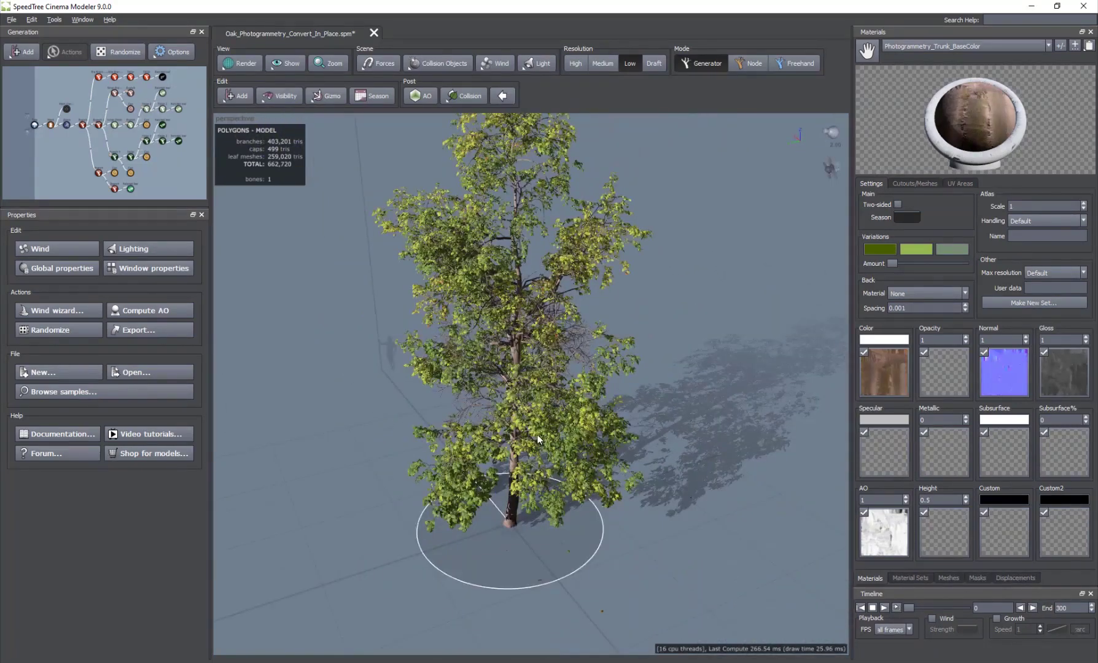